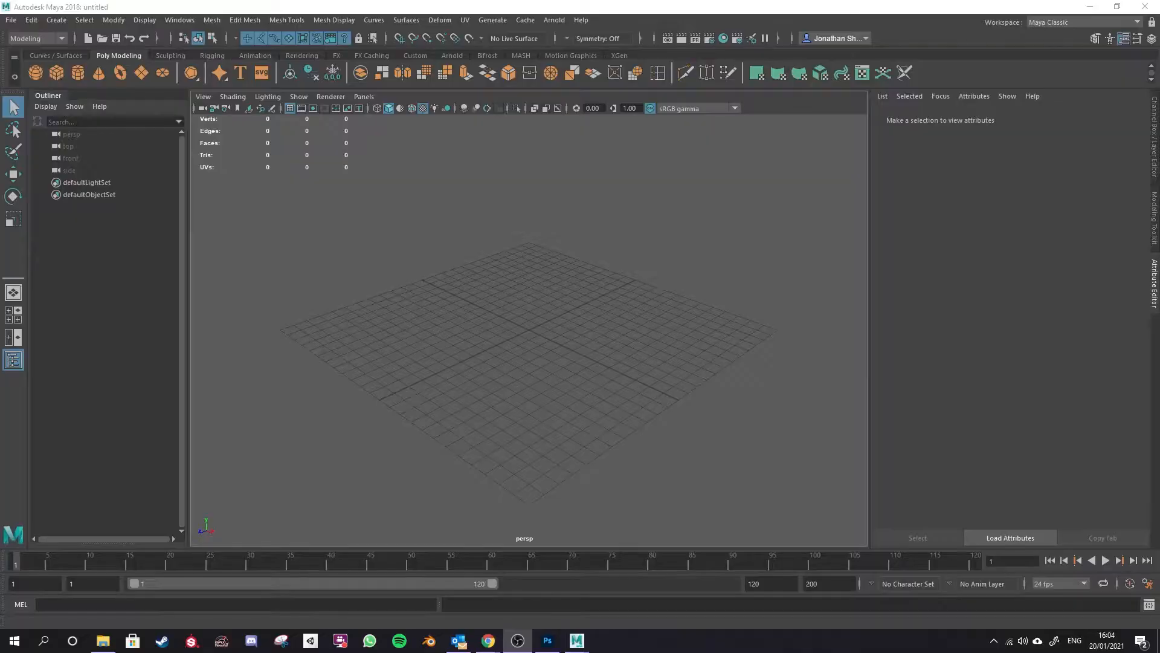
Create a polygon plane at the centre of the grid.
click(509, 8)
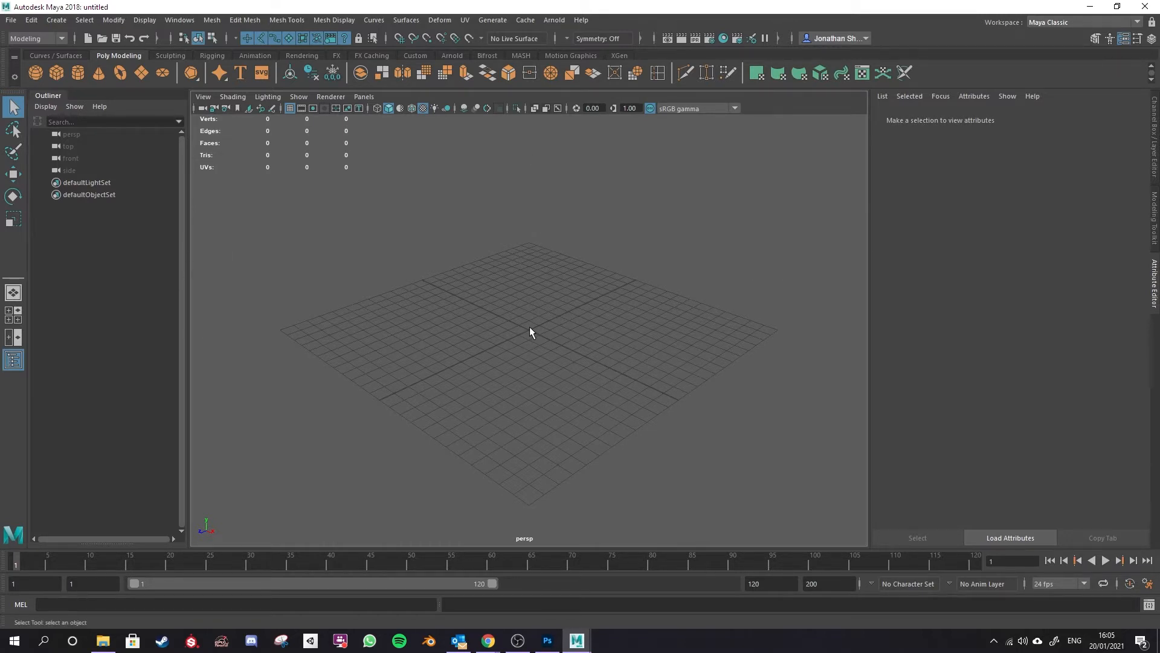
click(140, 73)
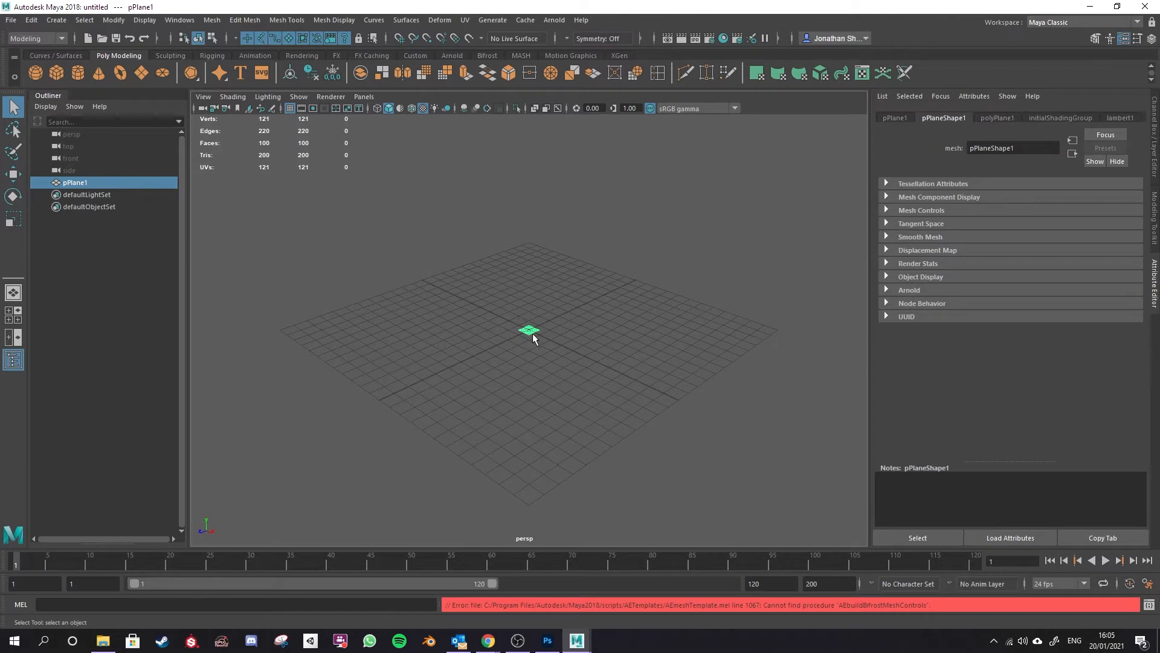
scroll(533, 327, up, 6)
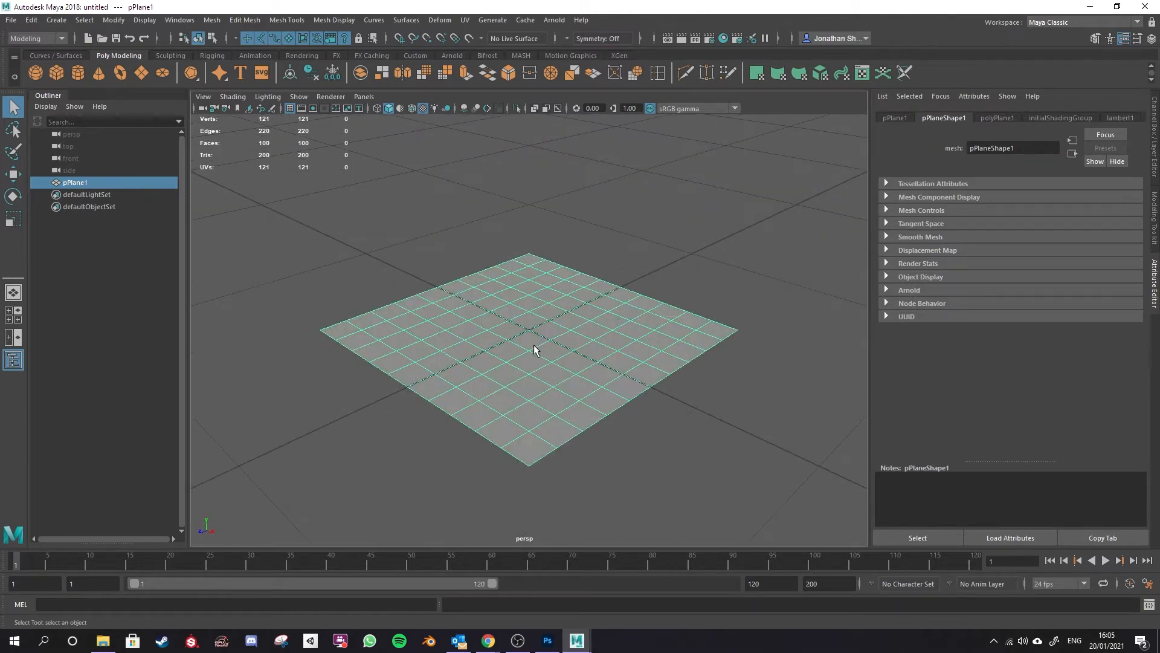
mouse_move(535, 349)
alt+mouse_down()
mouse_move(518, 384)
mouse_move(536, 349)
alt+mouse_up()
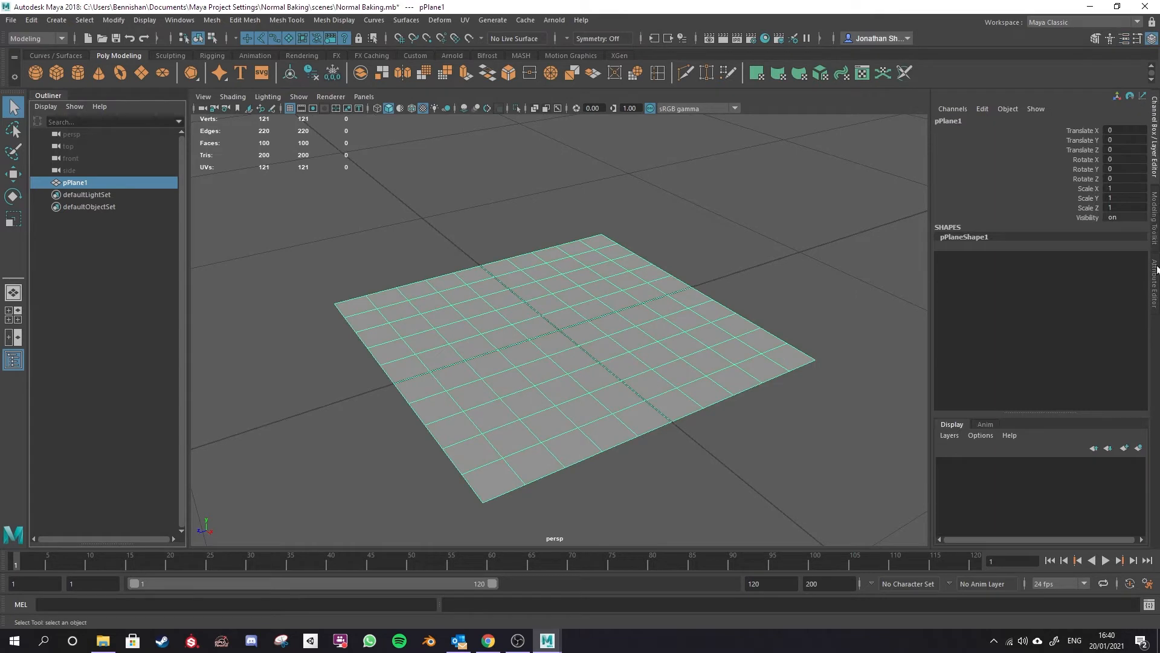
Set the plane's Subdivisions Width and Subdivisions Height to 1.
click(1156, 267)
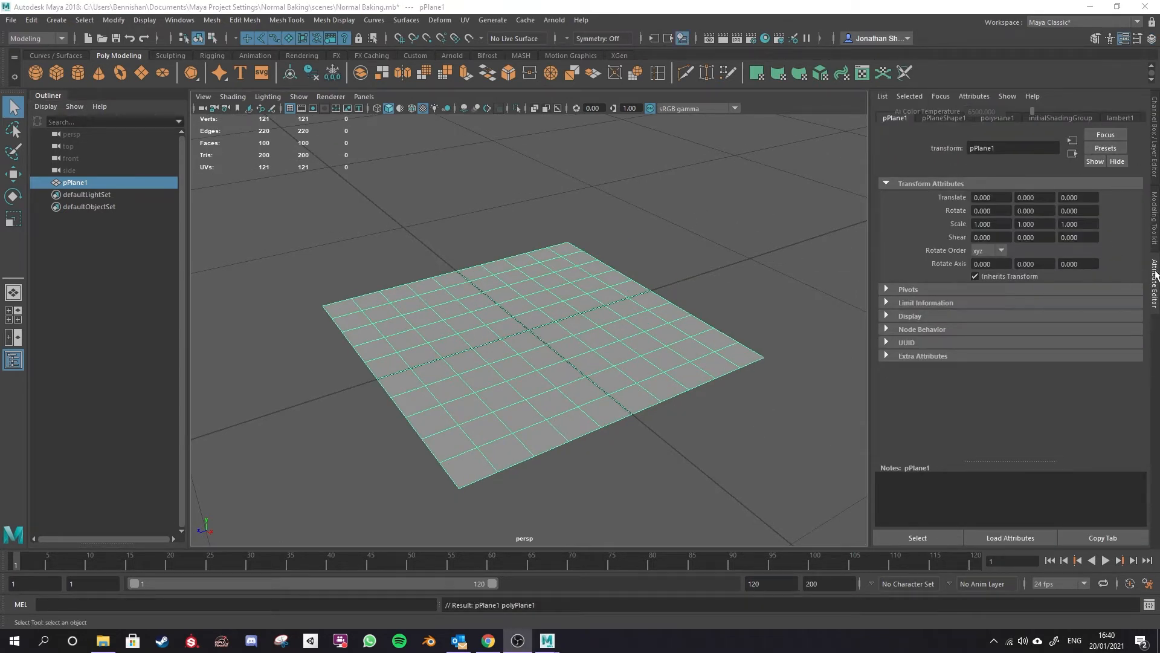
click(1010, 118)
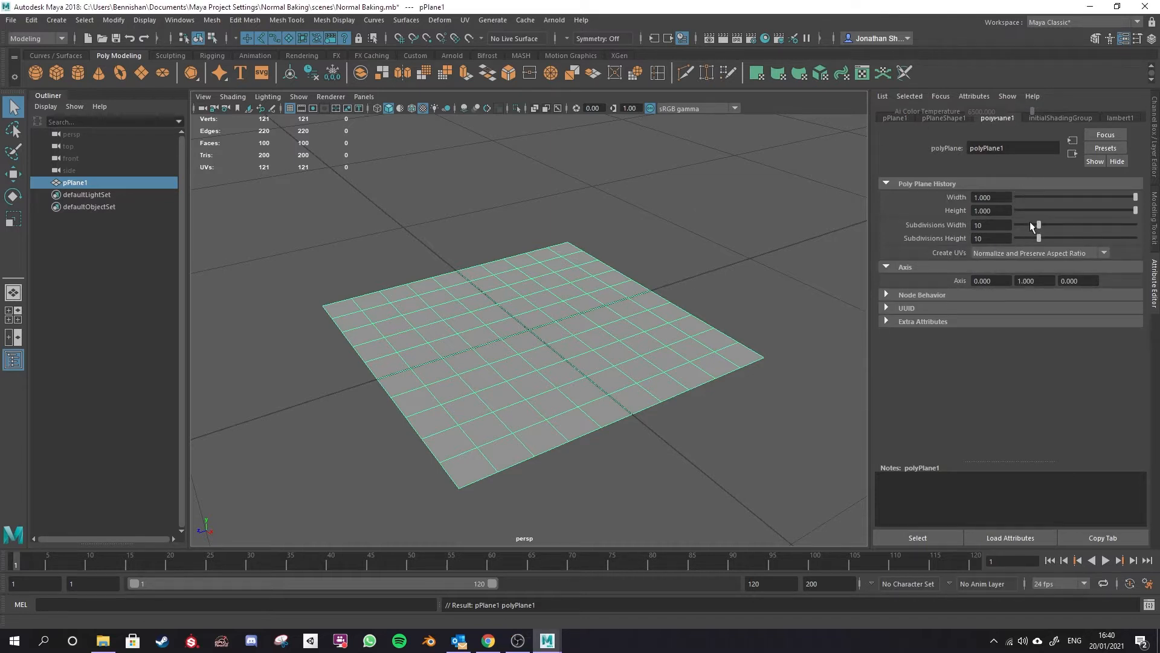
drag(1040, 223, 967, 230)
drag(1037, 238, 967, 240)
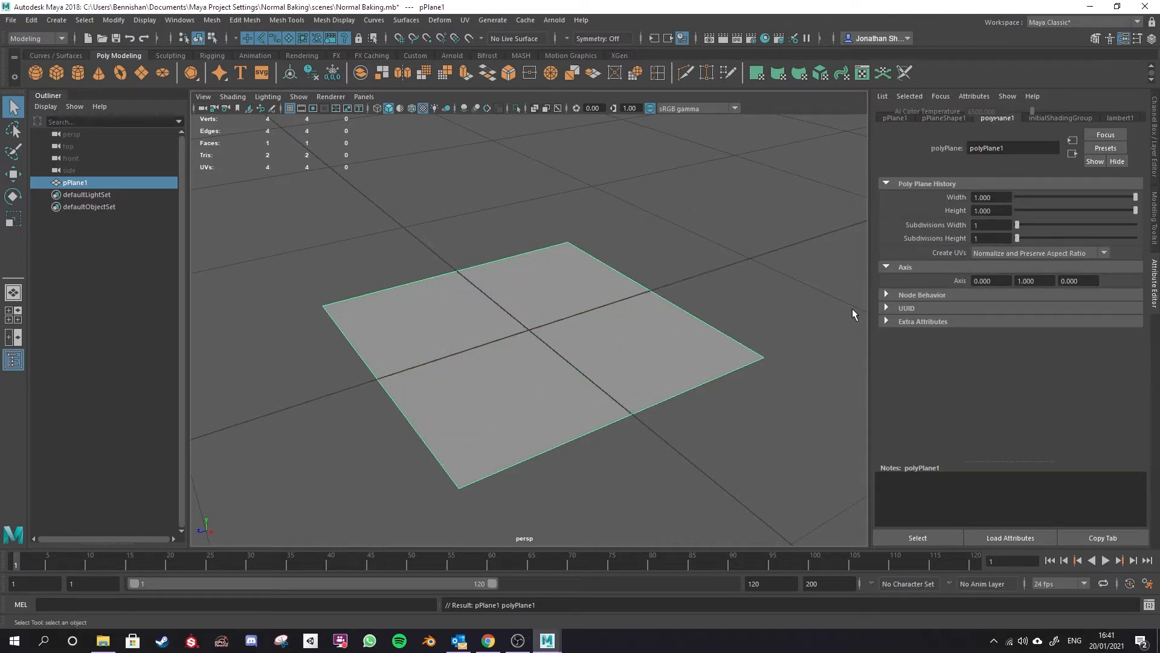
alt+drag(506, 346, 515, 346)
scroll(530, 454, down, 4)
scroll(532, 453, up, 2)
alt+drag(576, 451, 569, 434)
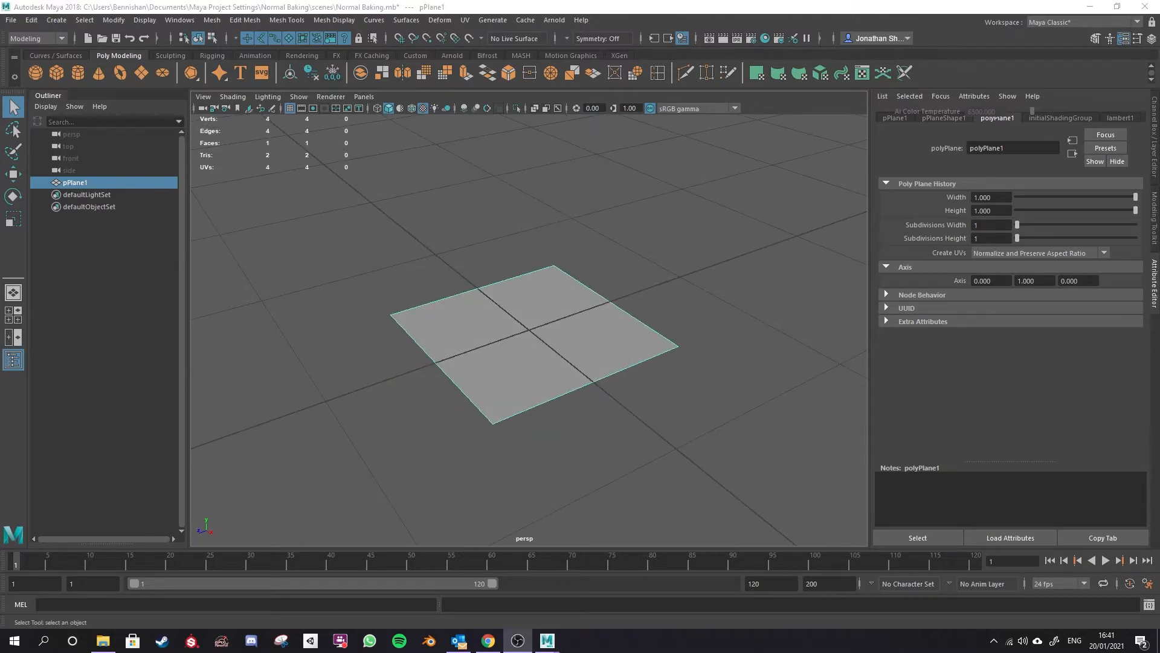
scroll(575, 406, up, 3)
mouse_move(575, 407)
alt+mouse_down()
mouse_move(574, 387)
mouse_move(579, 411)
alt+mouse_up()
scroll(580, 411, down, 3)
scroll(526, 357, up, 2)
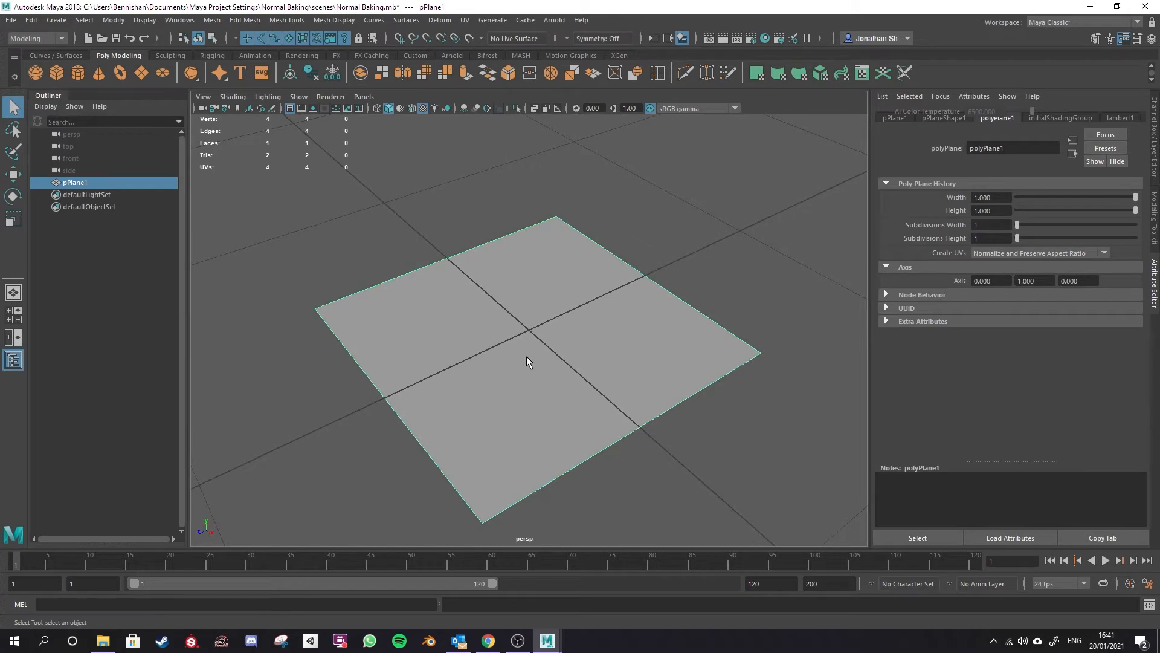
Rename the plane as Floor_LowPoly.
double_click(70, 183)
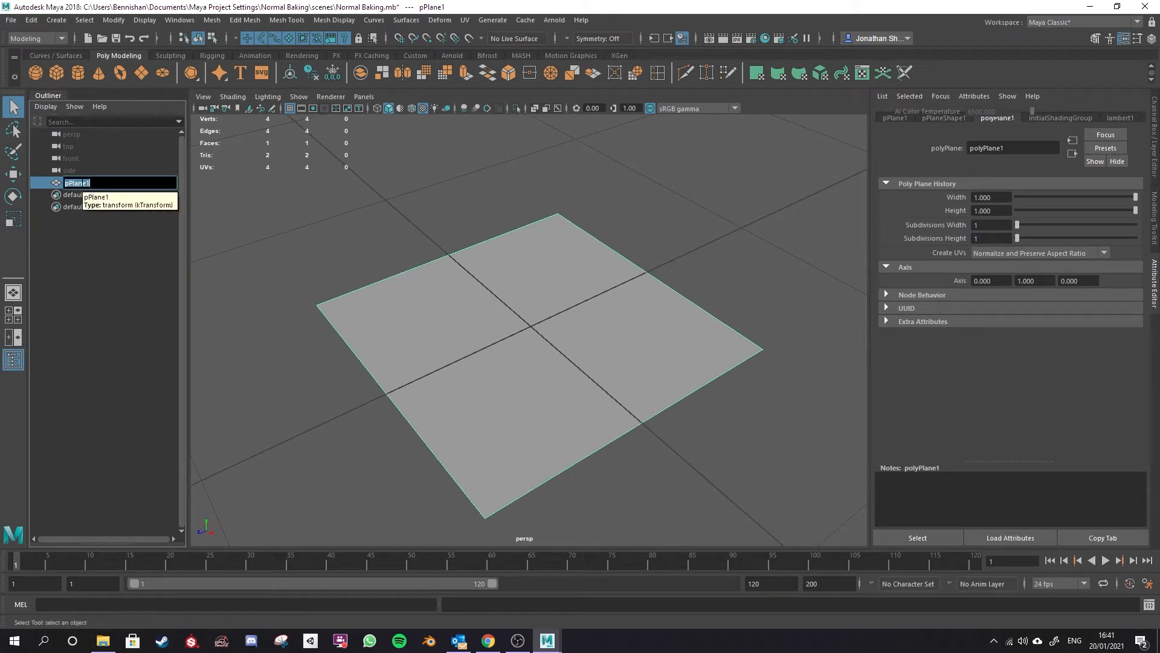
text(Floor_LowPoly)
key(Return)
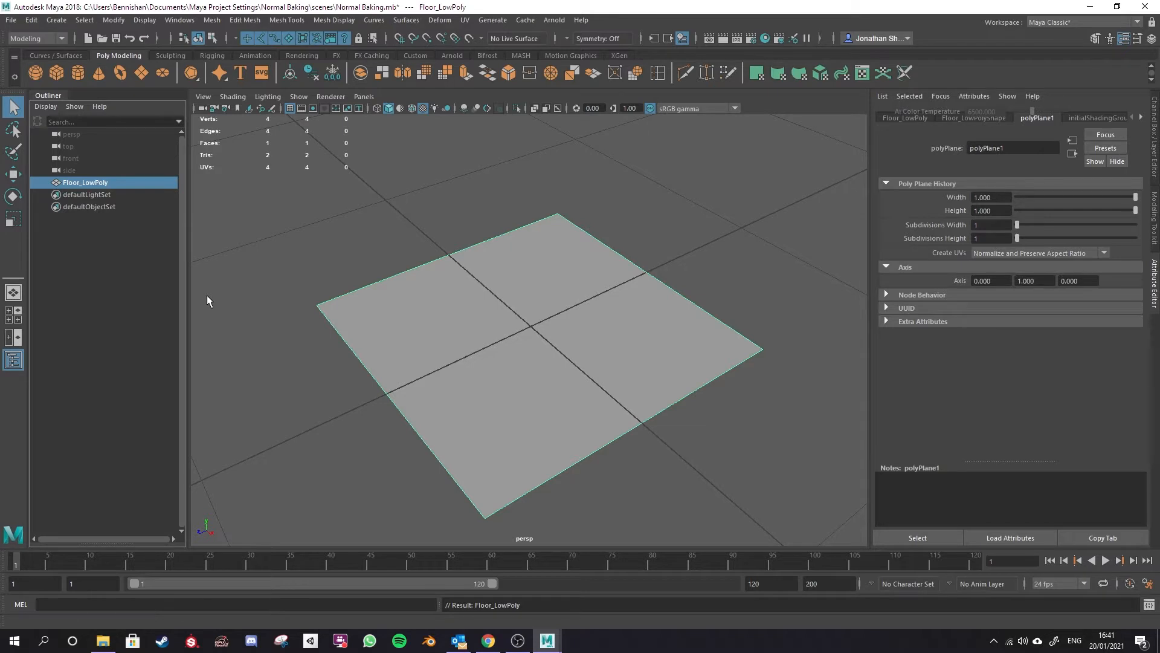
Duplicate Floor_LowPoly and rename the copy as Floor_HighPoly.
key(ctrl+d)
double_click(93, 194)
drag(87, 195, 114, 196)
text(High)
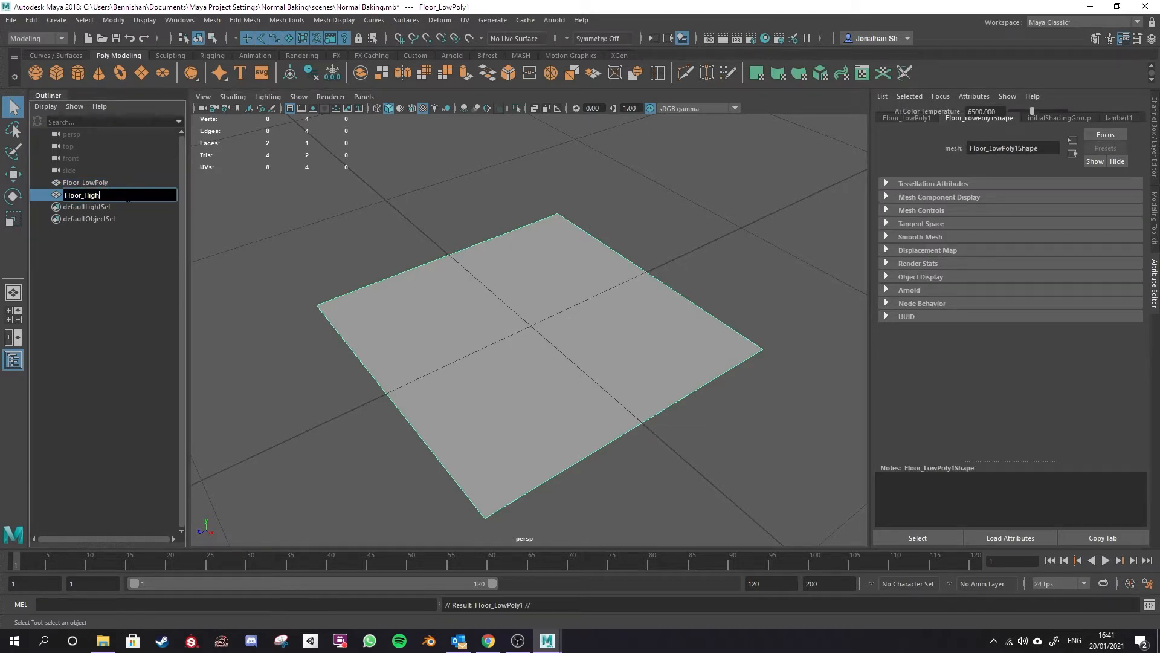
text(Poly)
key(Return)
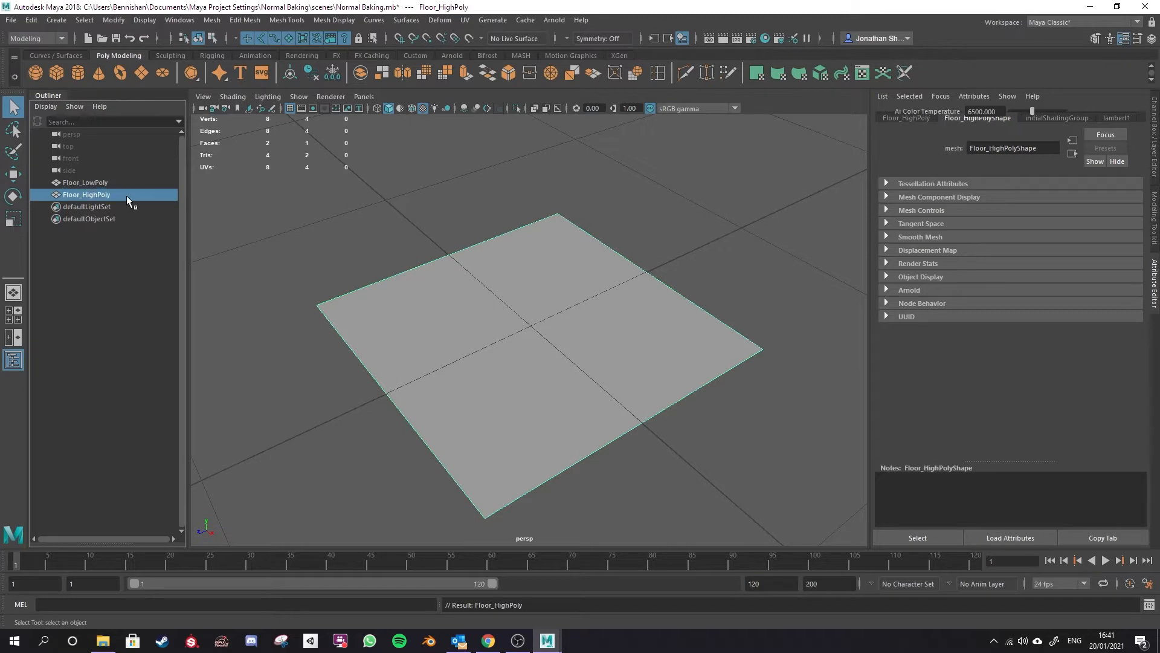
Hide Floor_LowPoly and select Floor_HighPoly.
click(83, 182)
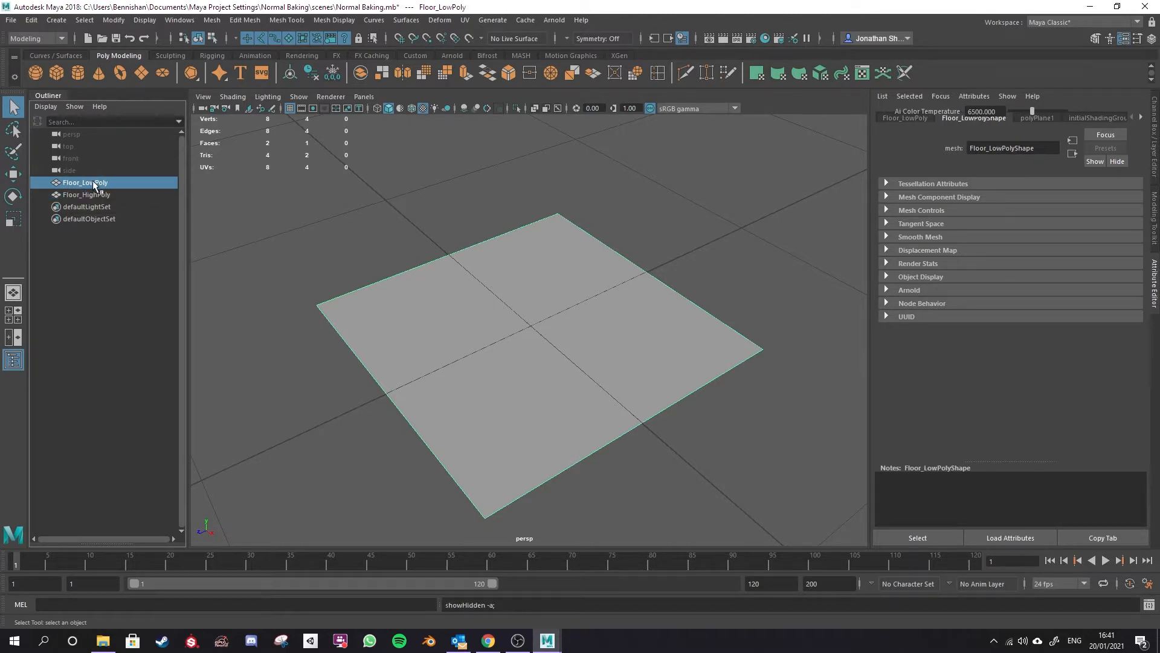
key(ctrl+h)
click(100, 194)
alt+drag(542, 336, 544, 305)
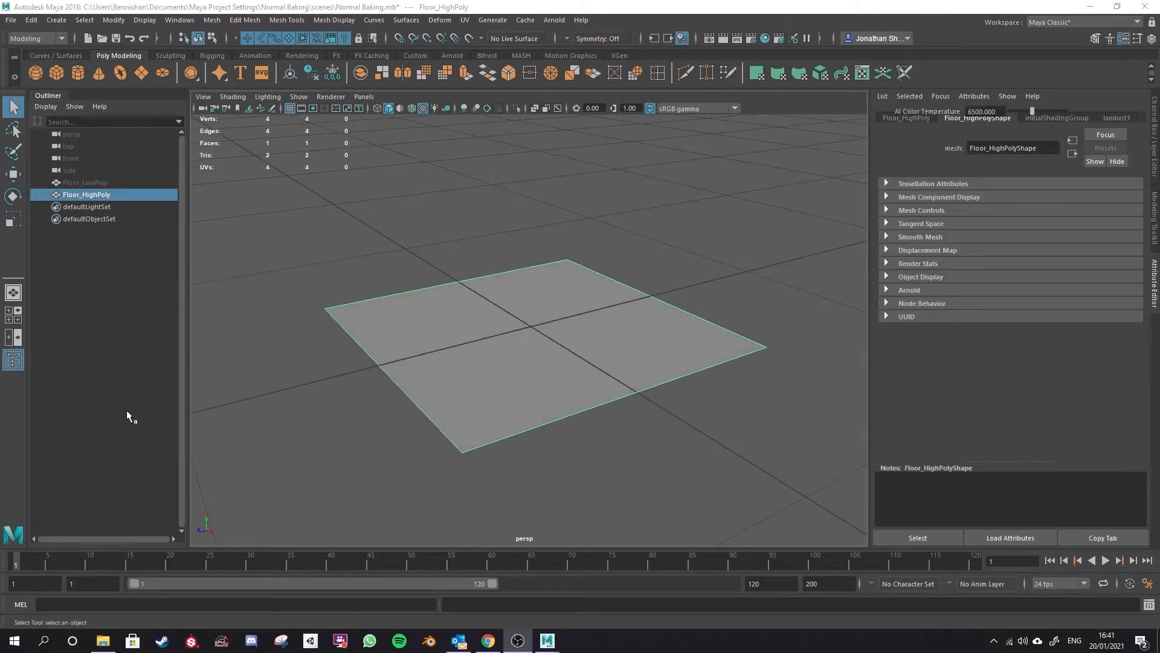
Configure the Insert Edge Loop tool for multiple edge loops, with the number of edge loops set to 2.
alt+drag(640, 213, 634, 333)
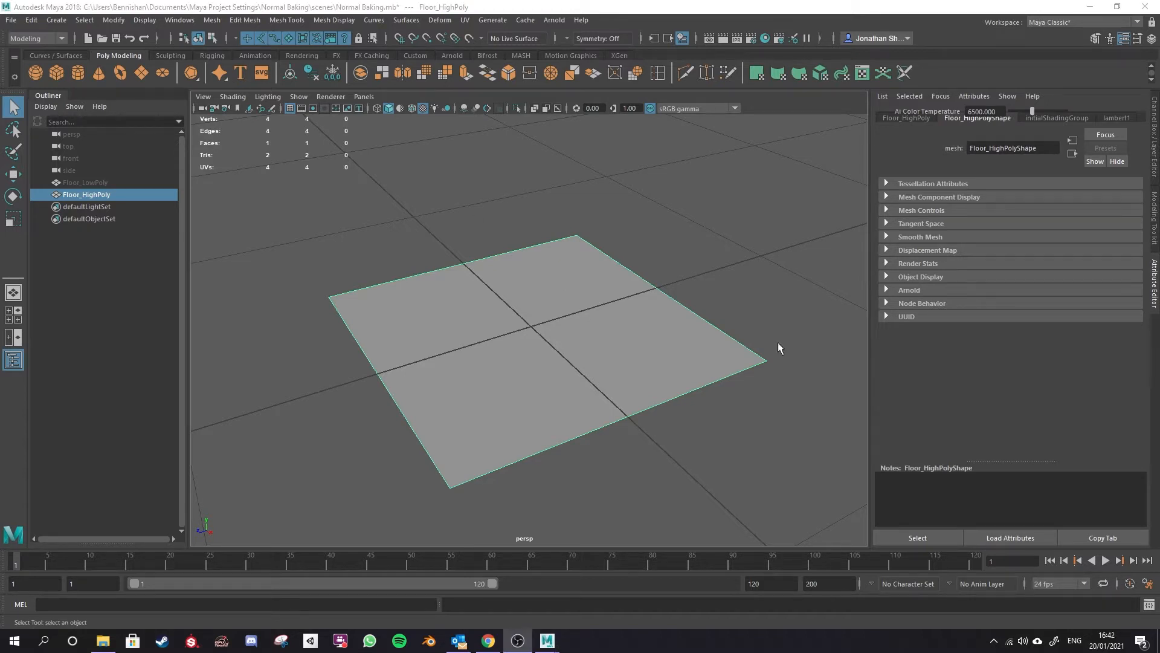
alt+drag(484, 409, 581, 241)
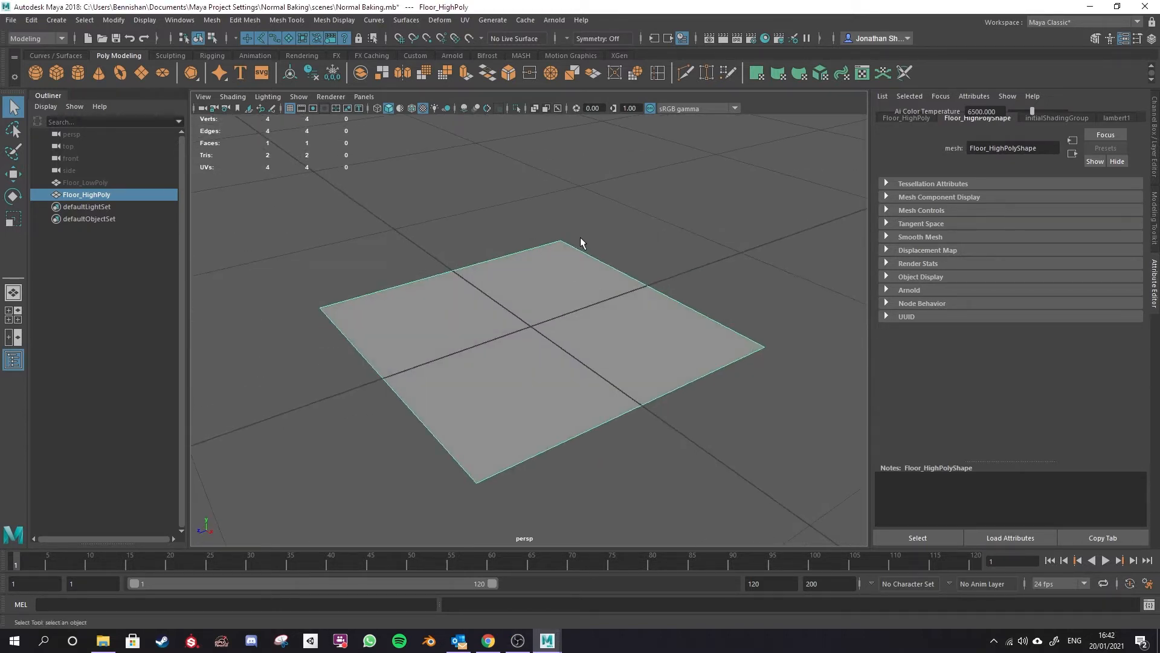
scroll(644, 383, up, 1)
scroll(645, 383, up, 1)
scroll(645, 383, down, 1)
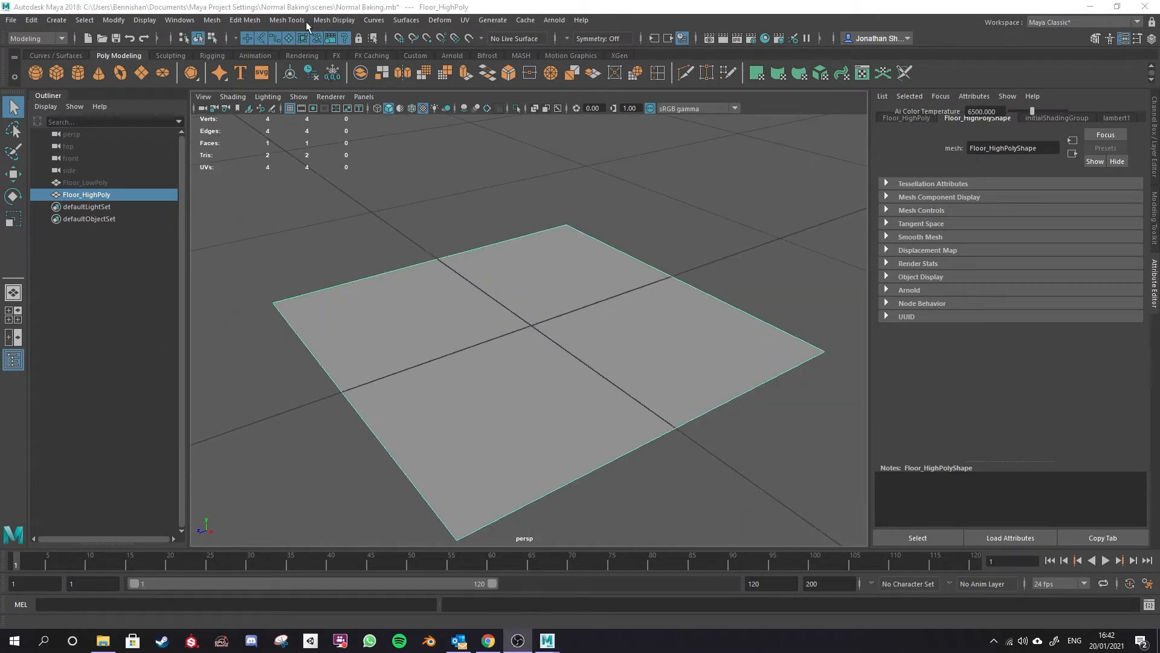
click(286, 20)
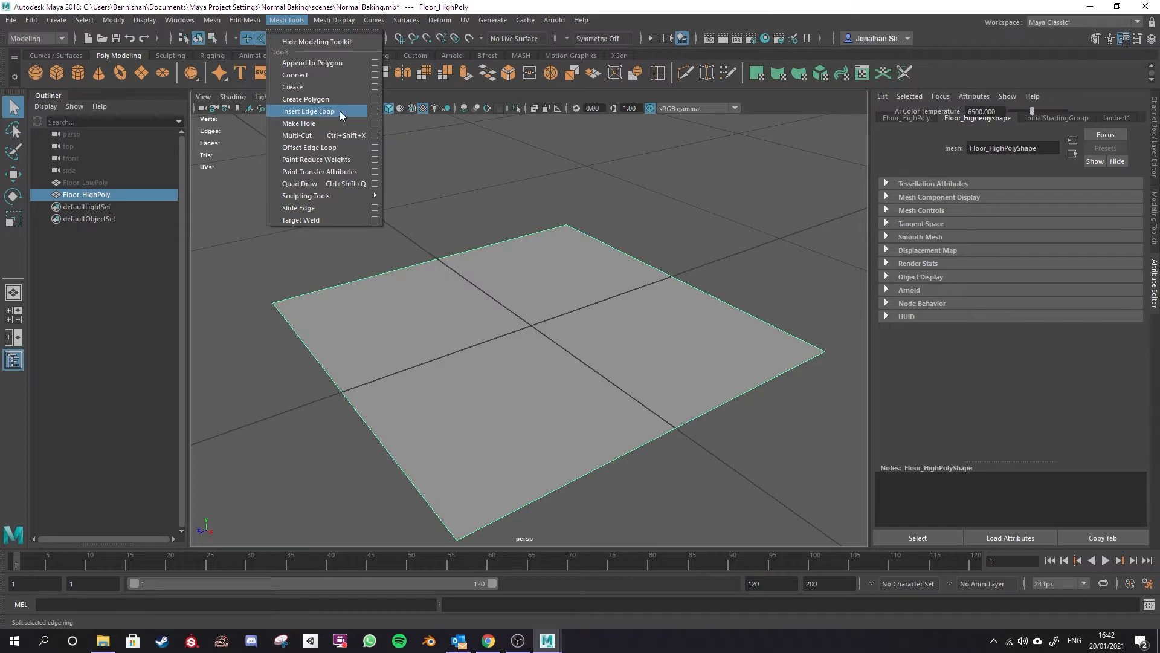
click(374, 111)
drag(252, 237, 220, 239)
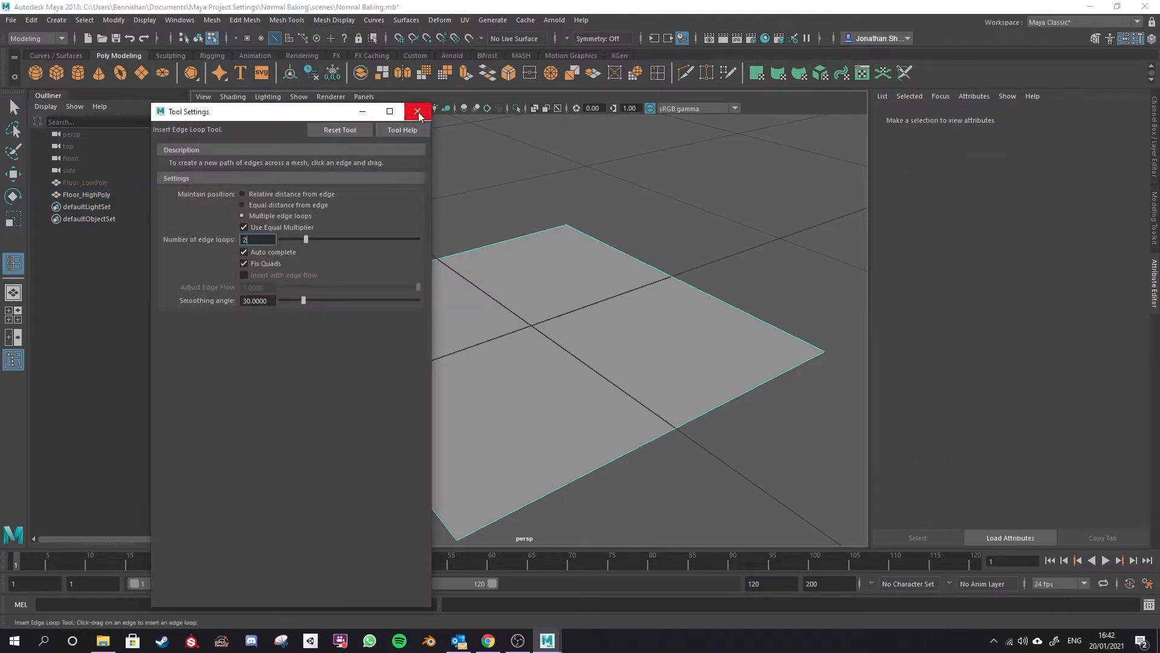
click(419, 111)
Insert two evenly spaced edge loops in each direction across Floor_HighPoly, dividing it into a three-by-three grid of faces.
click(421, 266)
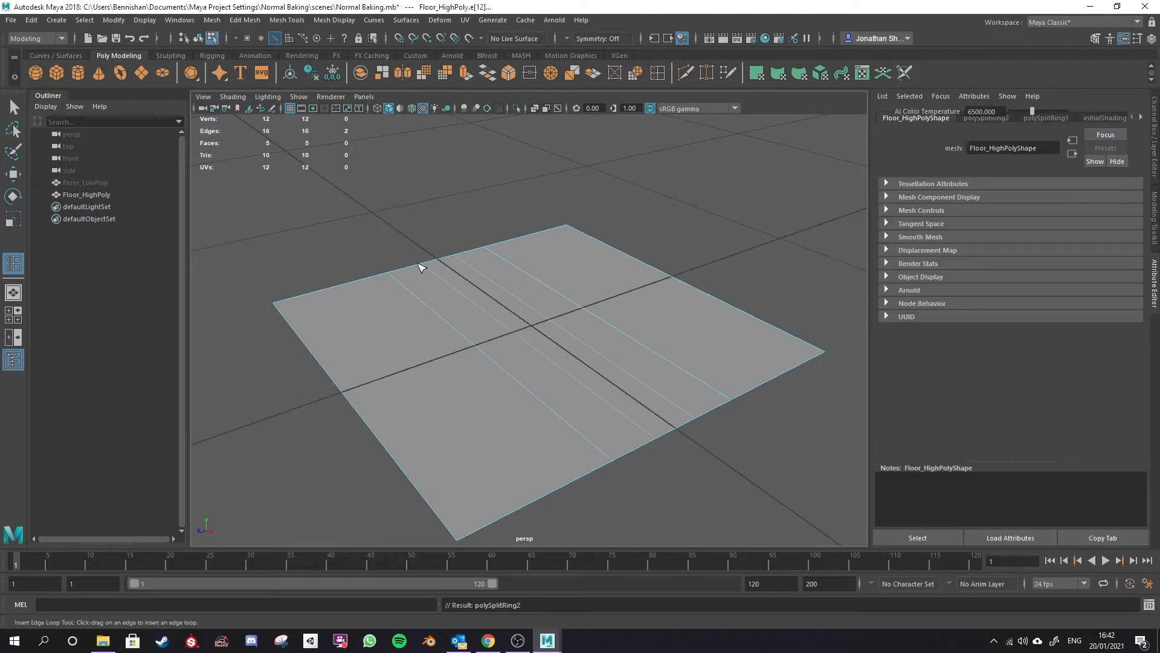
key(ctrl+z)
click(326, 373)
scroll(602, 387, up, 2)
scroll(593, 393, down, 5)
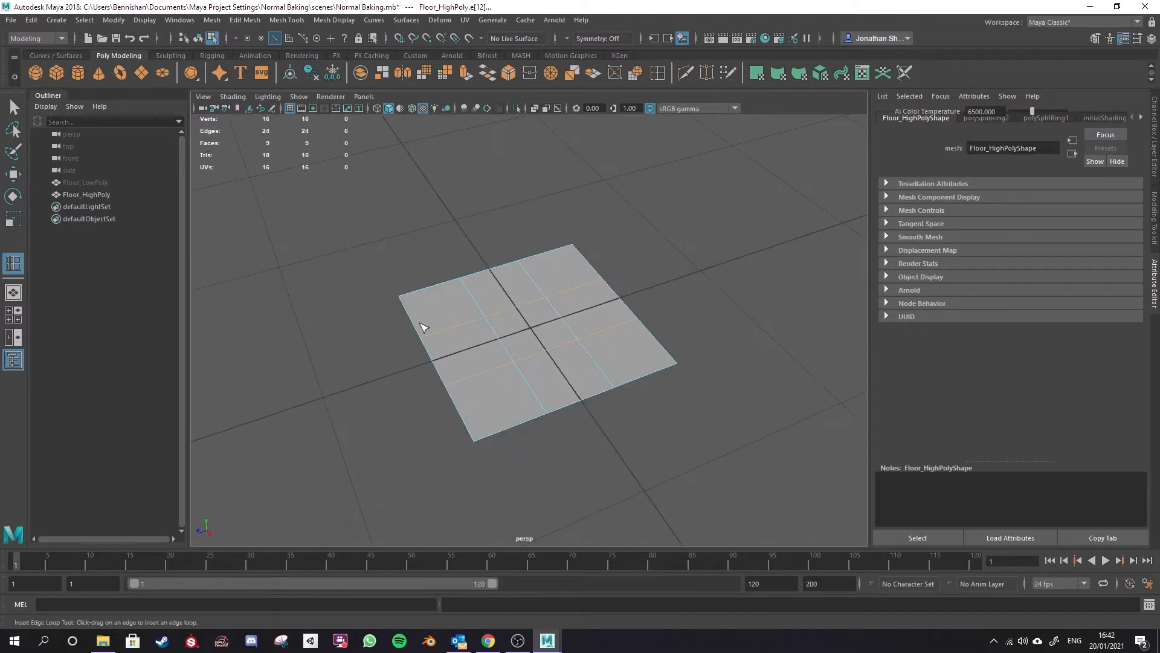
scroll(598, 414, up, 3)
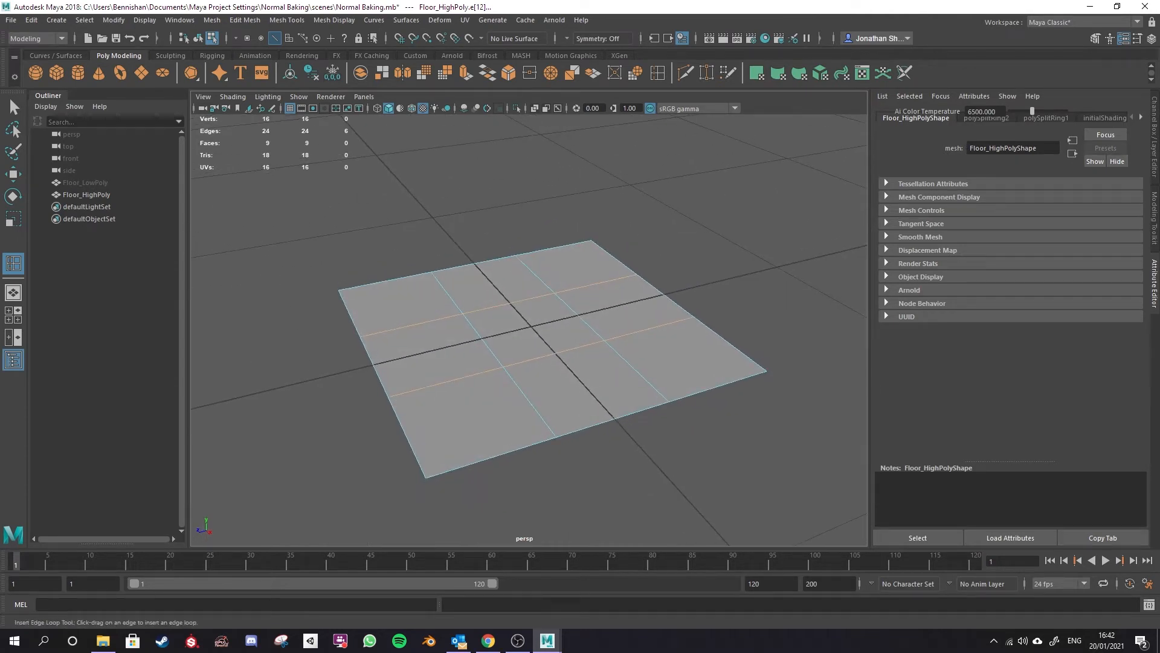
Extrude all nine faces of Floor_HighPoly as separate tiles, with Keep Faces Together turned off.
right_drag(399, 233, 430, 238)
drag(389, 220, 695, 492)
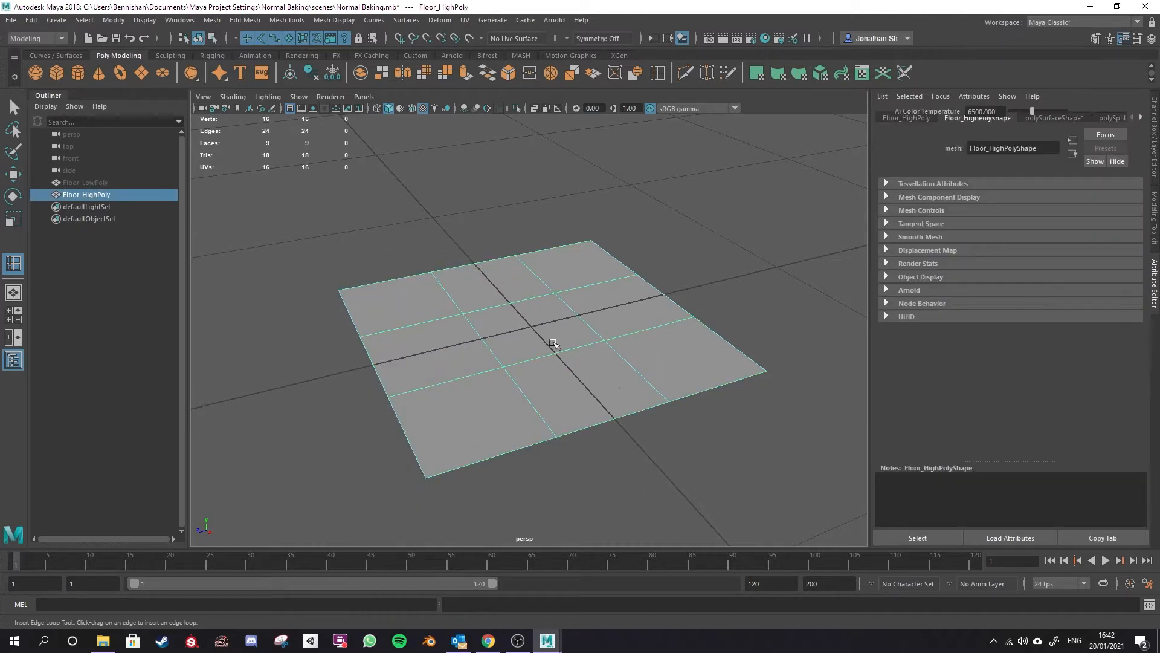
key(w)
right_drag(545, 293, 547, 334)
drag(395, 236, 623, 465)
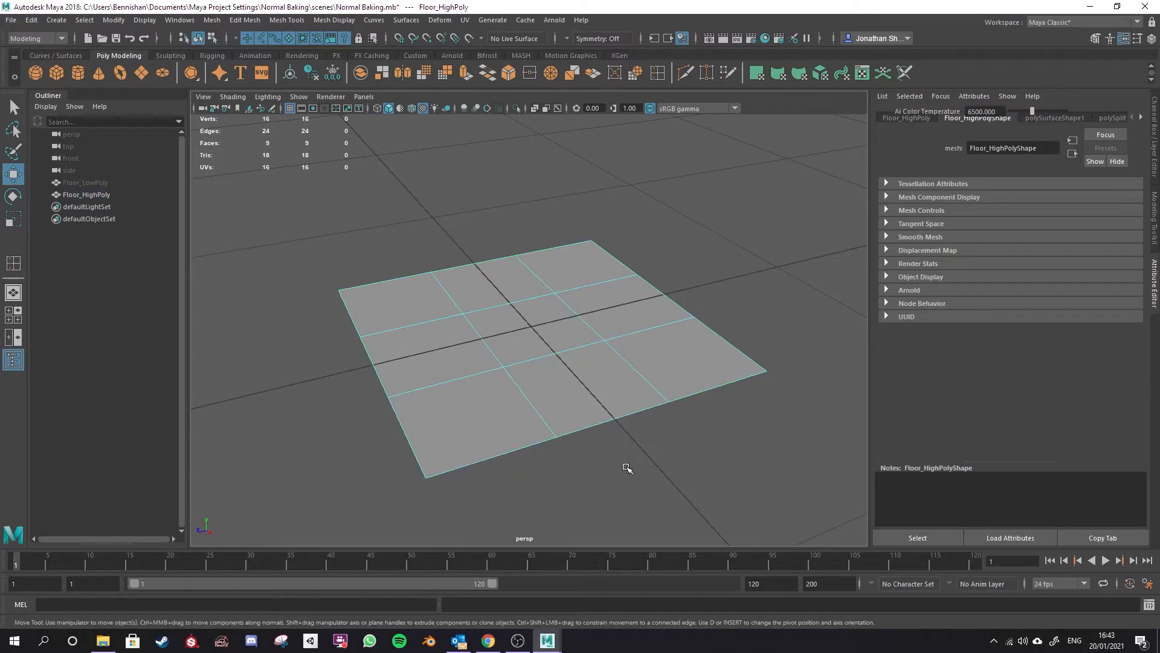
mouse_move(615, 304)
alt+mouse_down()
mouse_move(618, 291)
mouse_move(613, 321)
alt+mouse_up()
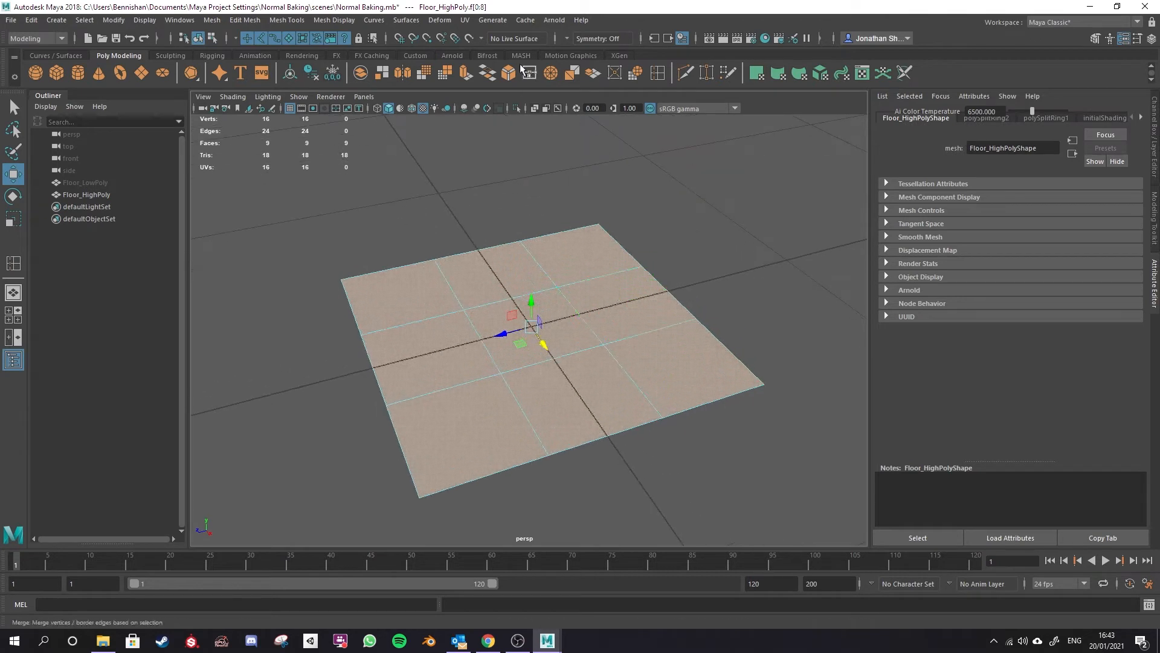
click(466, 73)
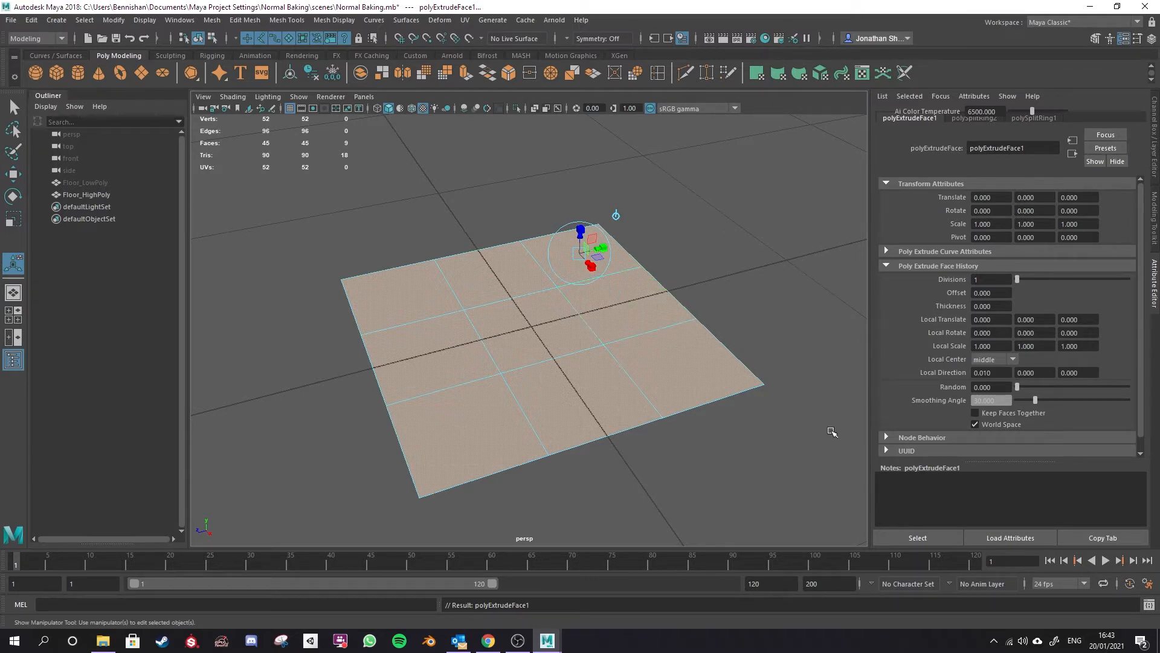
click(976, 412)
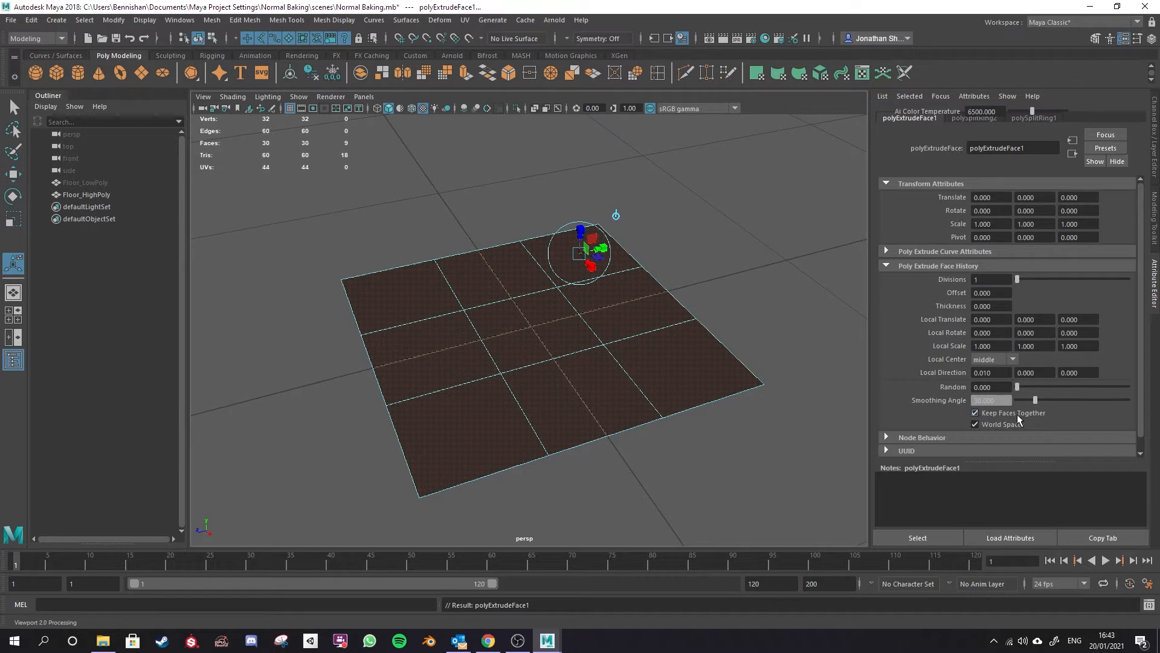
click(976, 414)
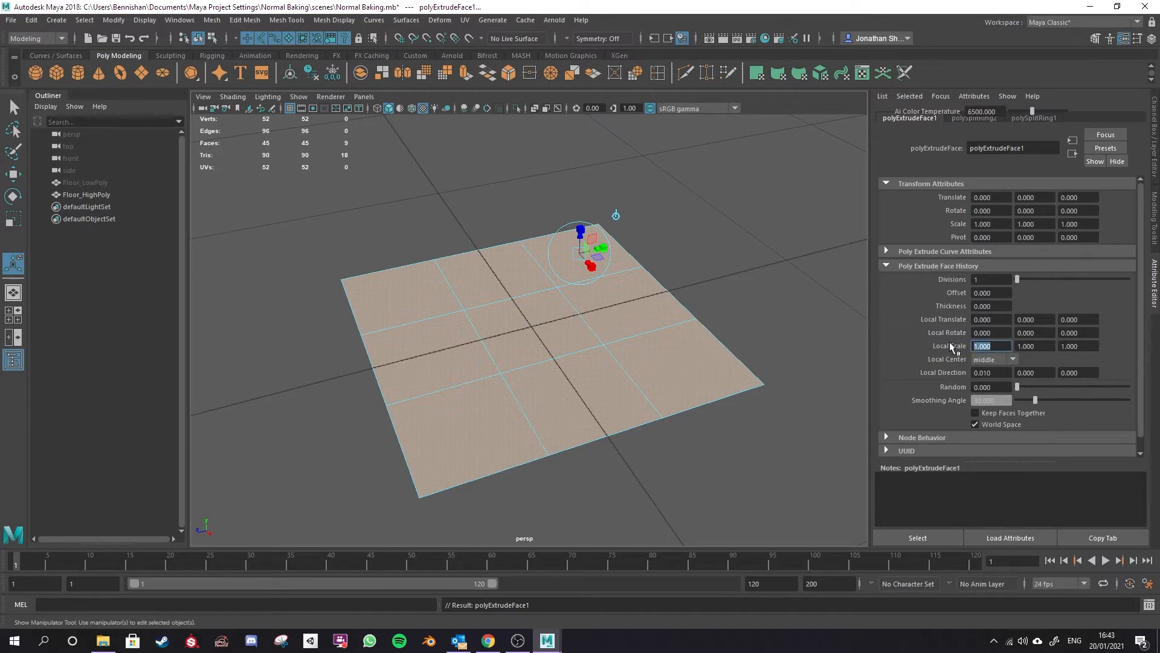
Shrink the extruded faces within their tiles by setting the first two Local Scale values to 0.8.
text(0.8)
key(Return)
key(Tab)
text(0.8)
key(Return)
alt+drag(632, 387, 659, 386)
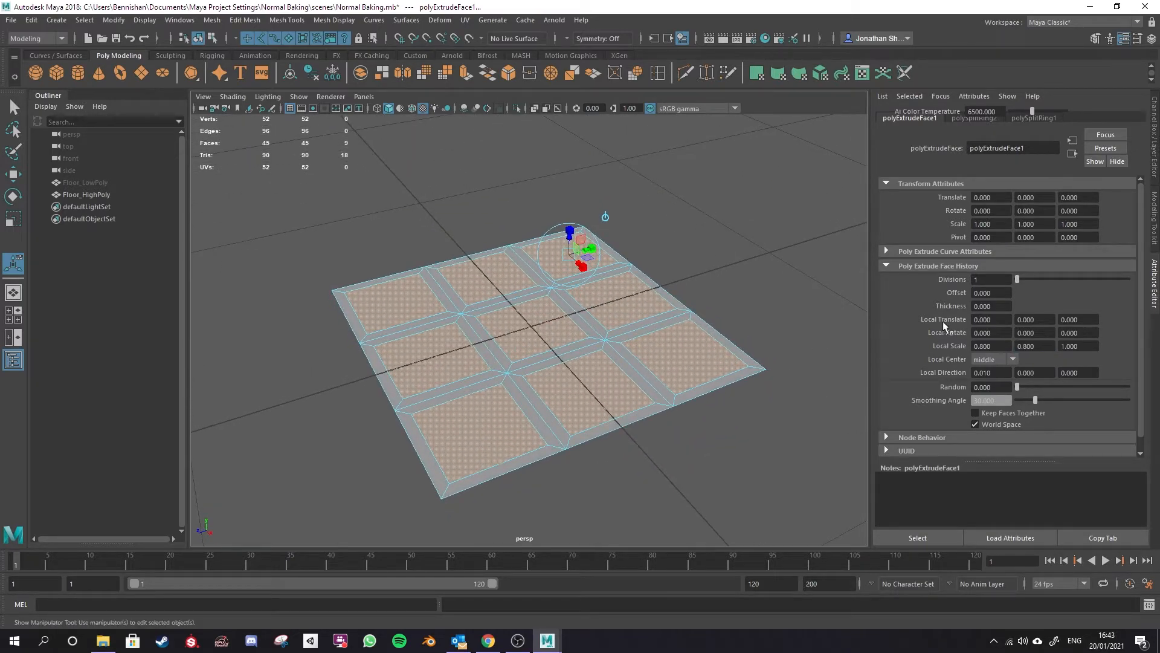
Raise the extruded tile faces by setting the extrusion's Local Translate Z to 0.02.
key(w)
drag(531, 303, 533, 294)
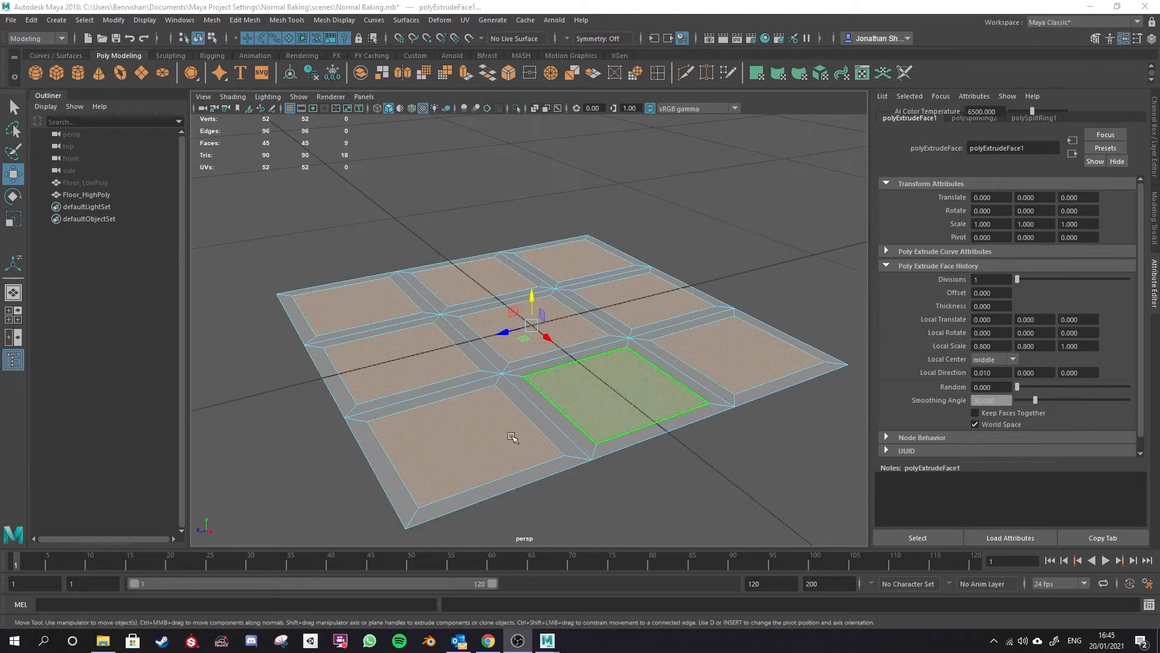
alt+drag(513, 438, 506, 406)
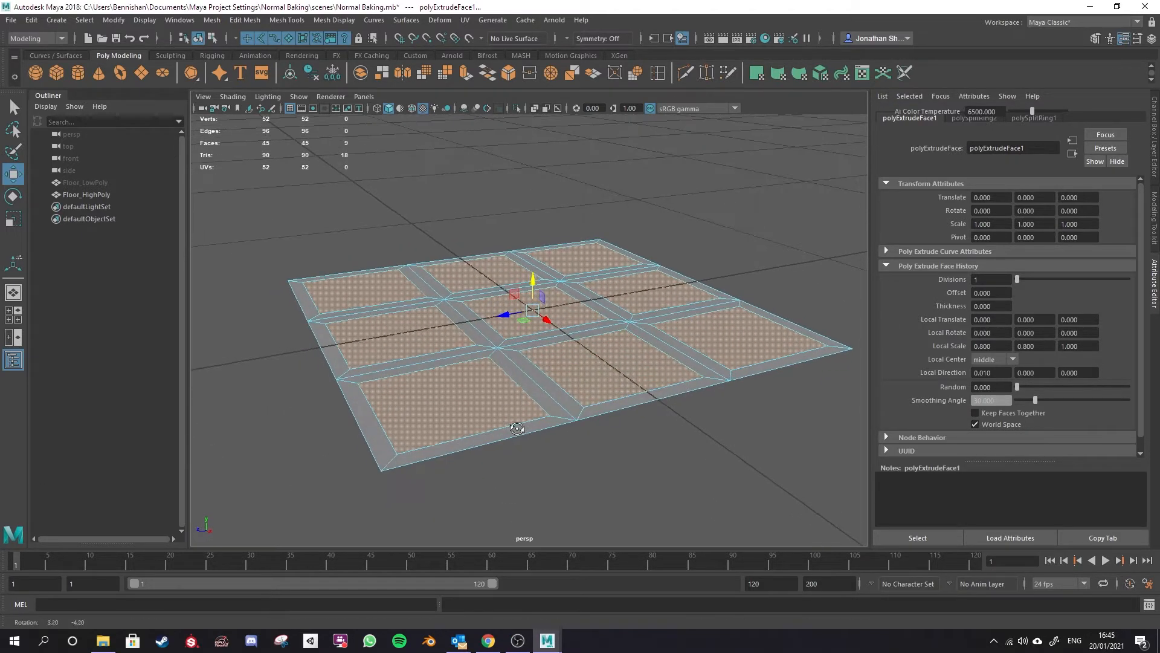
click(1081, 320)
text(.02)
key(Return)
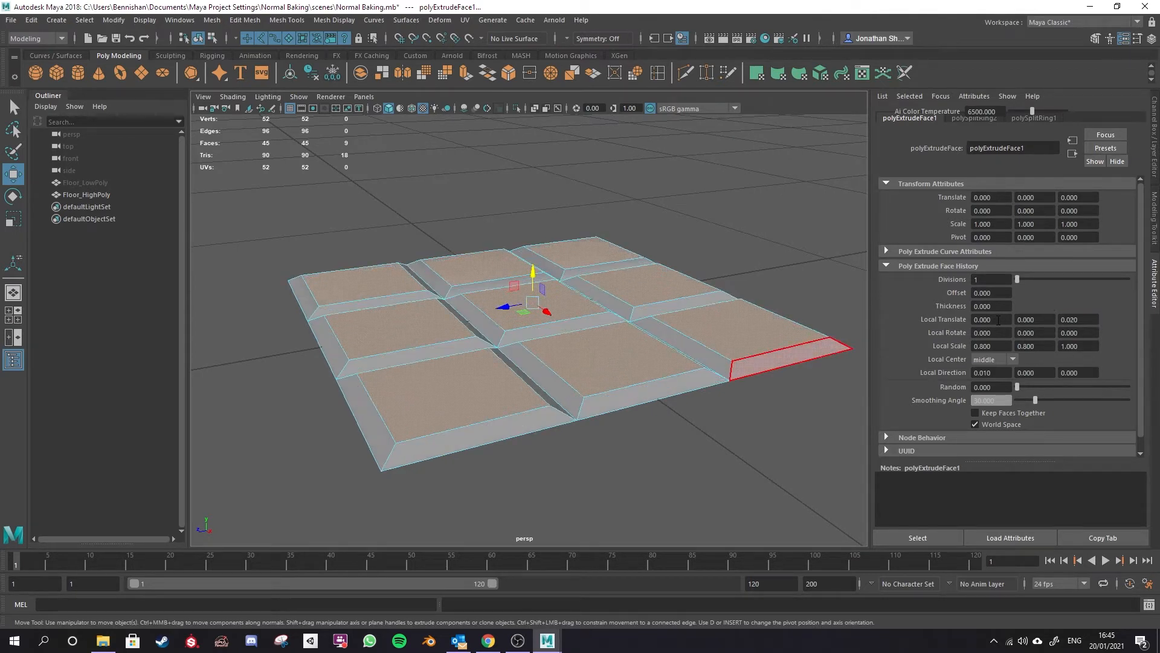
mouse_move(719, 414)
alt+mouse_down()
mouse_move(712, 386)
mouse_move(706, 406)
alt+mouse_up()
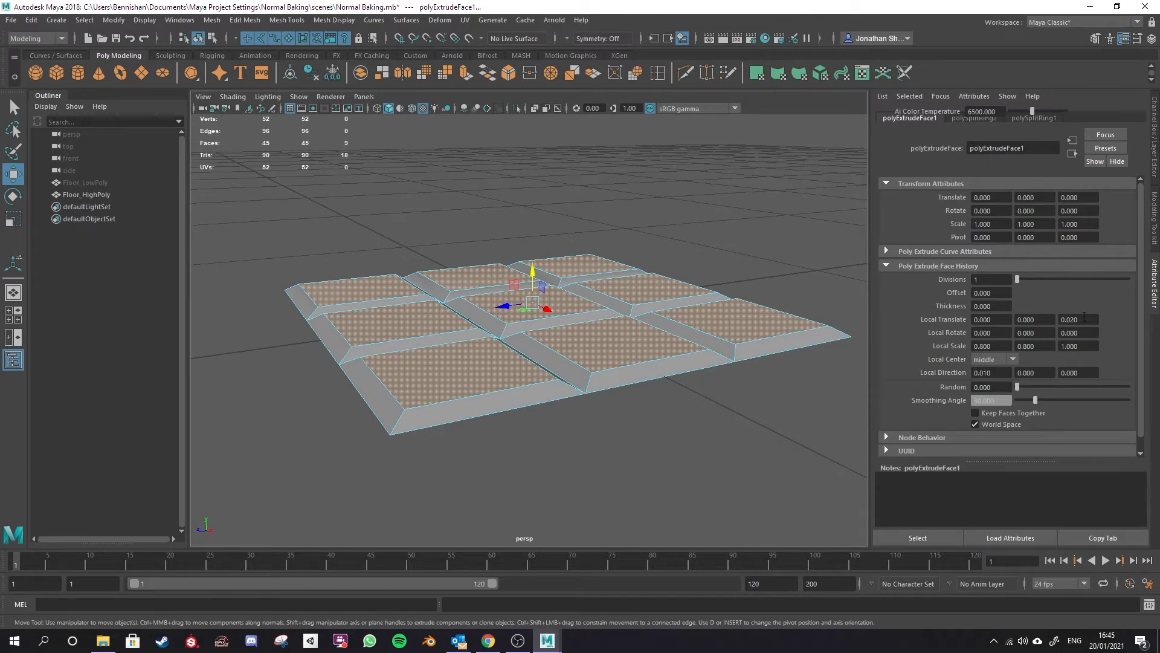
alt+drag(567, 362, 639, 434)
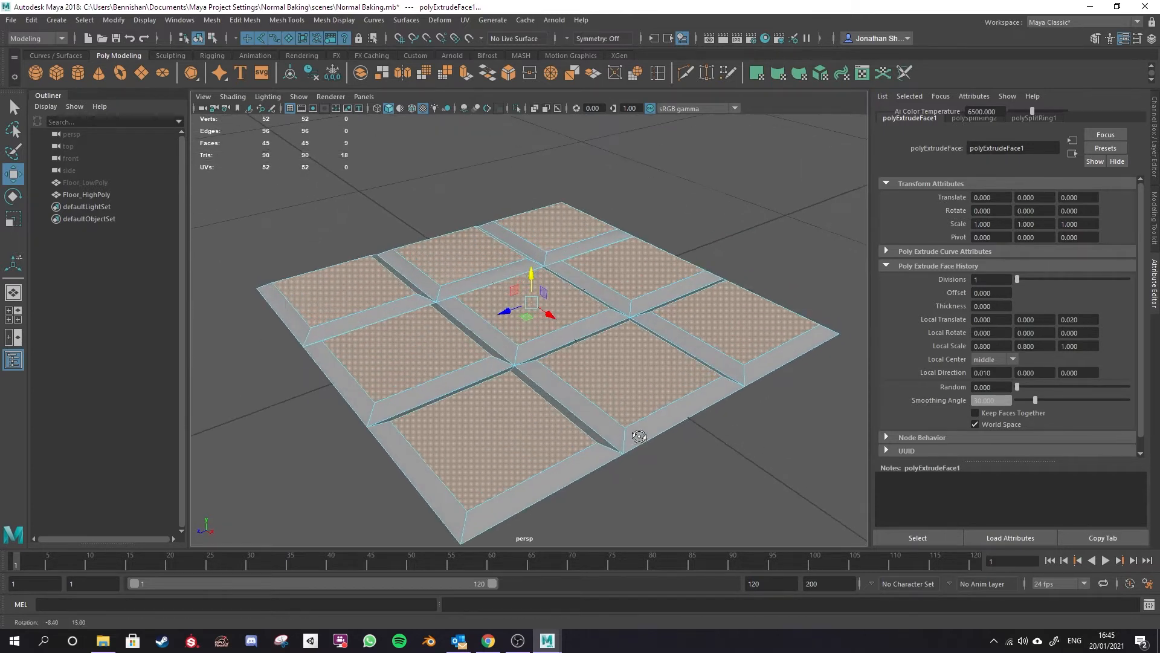
Try randomizing the extruded tiles with the extrusion's Random value, and return Floor_HighPoly to object mode.
mouse_move(786, 418)
alt+mouse_down()
mouse_move(759, 432)
mouse_move(759, 393)
mouse_move(796, 423)
mouse_move(780, 450)
mouse_move(772, 423)
alt+mouse_up()
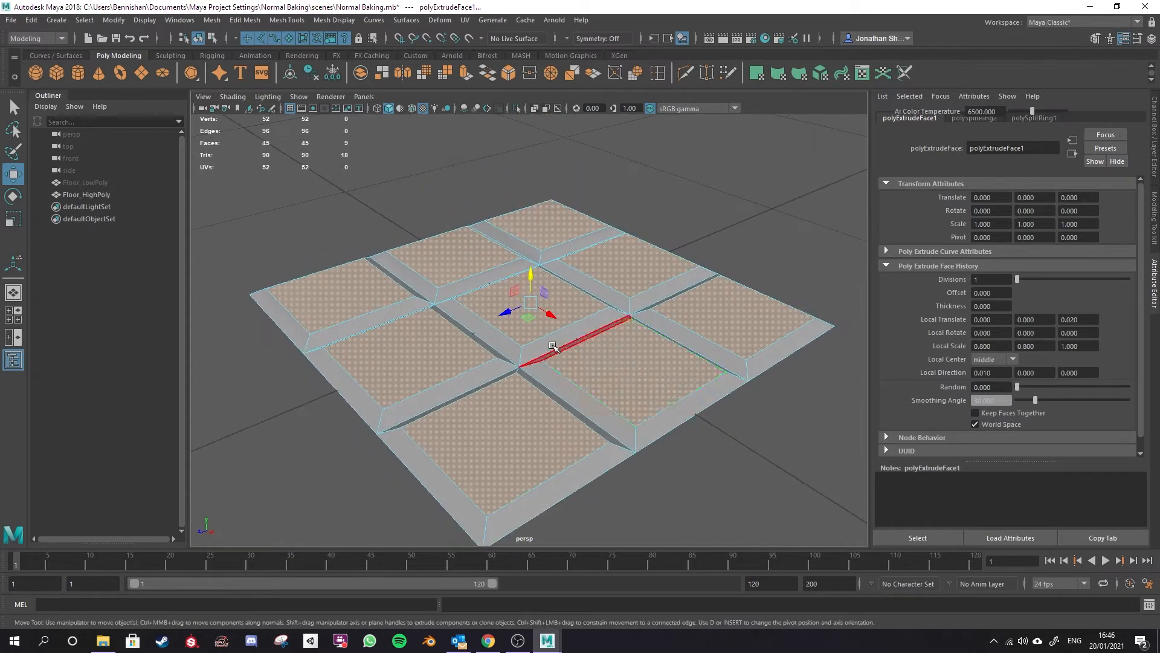
drag(1018, 389, 1073, 382)
alt+drag(634, 413, 458, 307)
right_drag(689, 204, 720, 180)
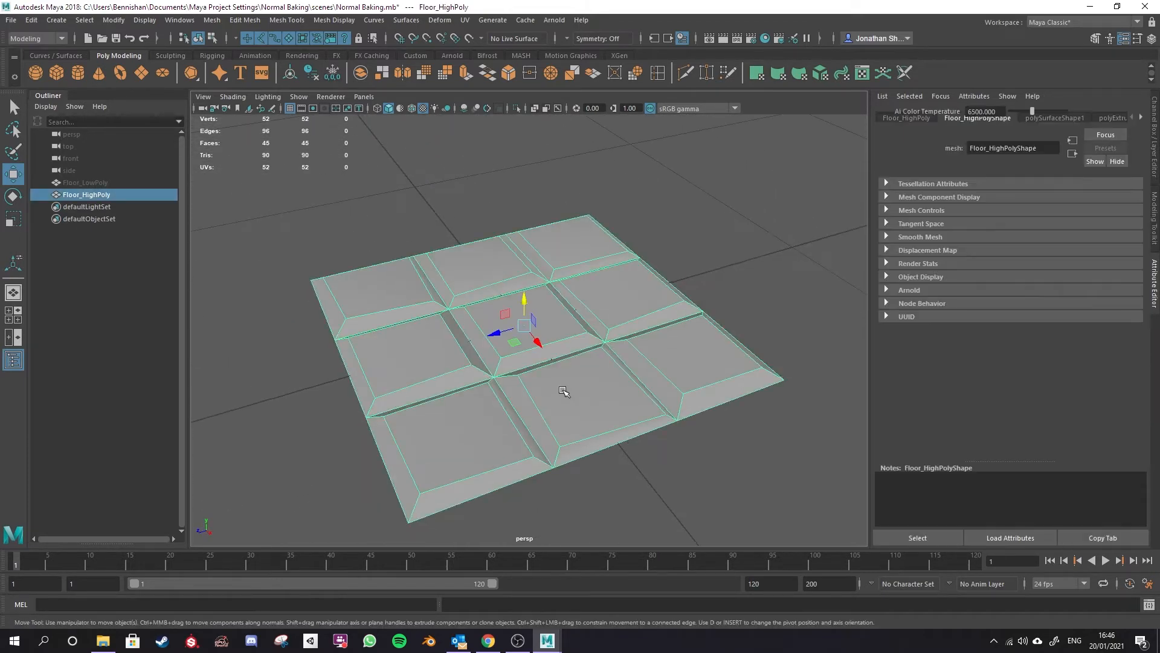
alt+drag(668, 319, 662, 359)
alt+drag(662, 359, 665, 417)
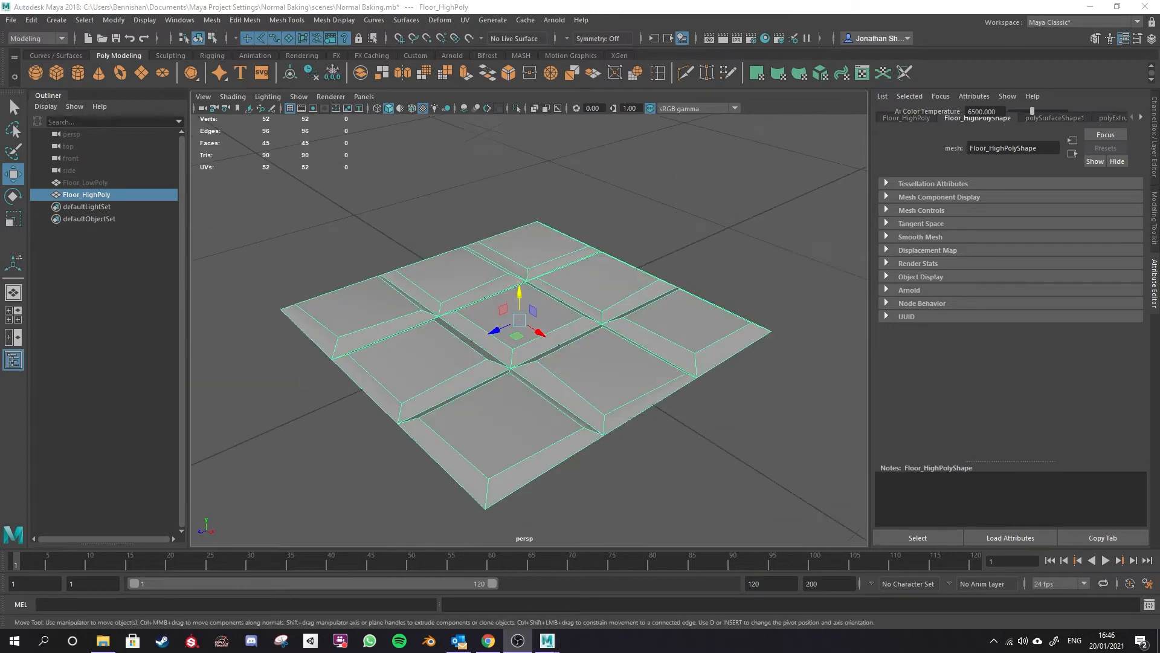
Bevel the four edges around the top face of the centre tile on Floor_HighPoly.
alt+drag(528, 445, 547, 465)
scroll(469, 288, up, 2)
right_drag(469, 289, 462, 260)
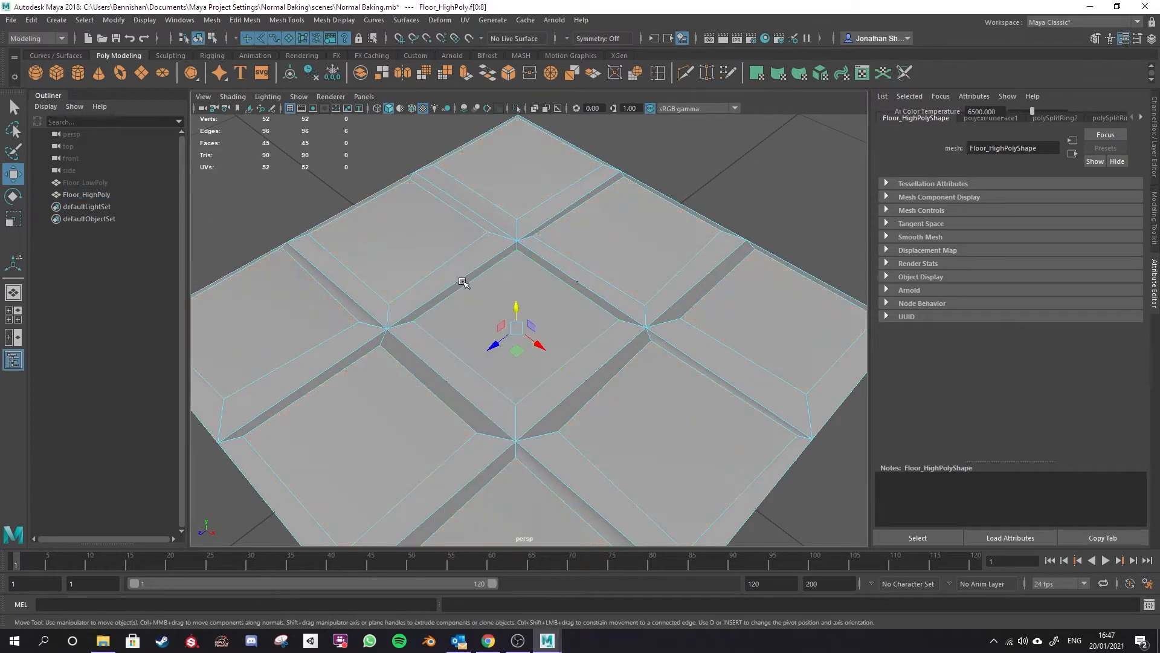
click(510, 382)
shift+click(586, 295)
shift+click(570, 361)
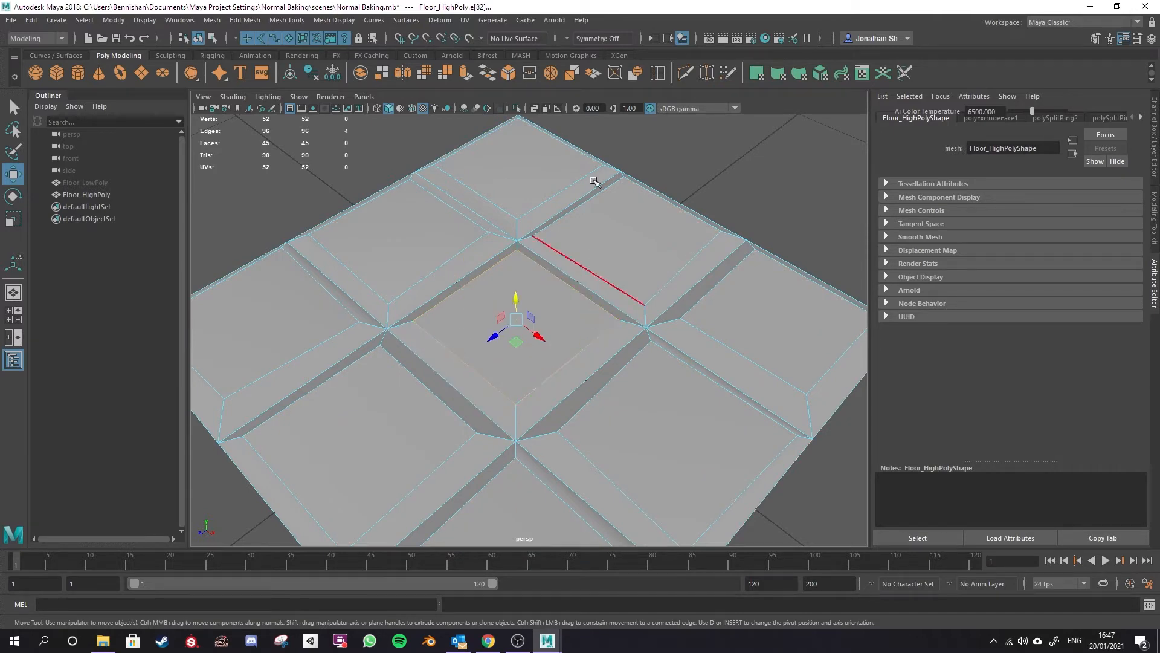
click(510, 74)
alt+drag(585, 278, 607, 374)
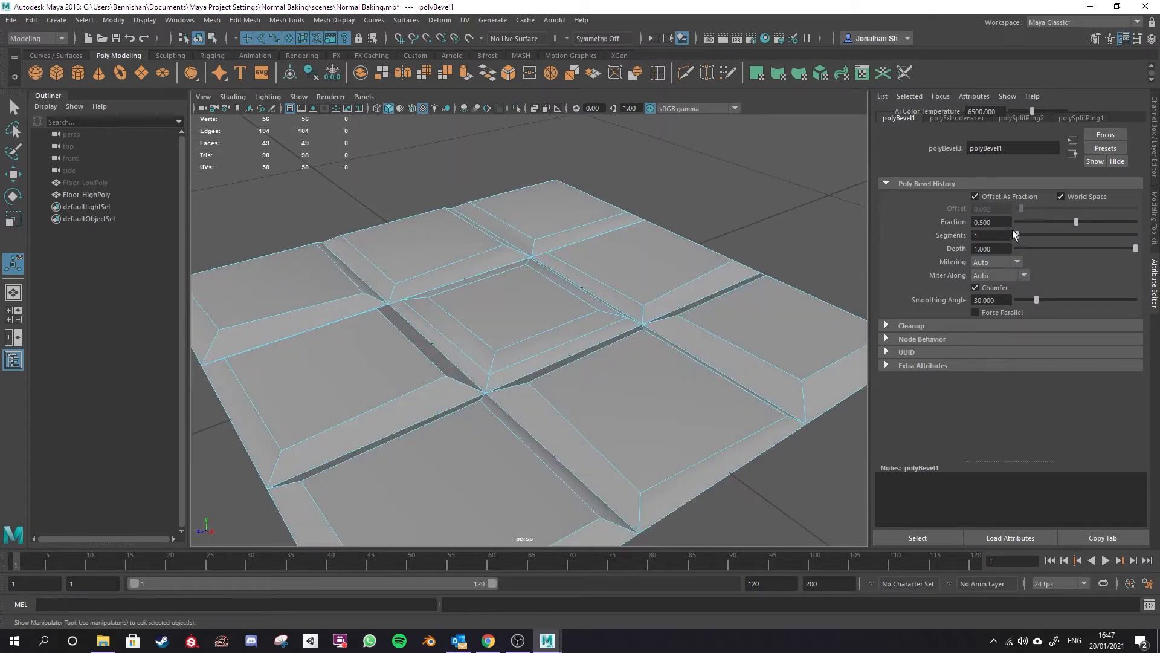
Reduce the bevel's Fraction to 0.103, return to object mode and deselect the mesh.
drag(1071, 227, 1031, 223)
alt+drag(751, 290, 544, 292)
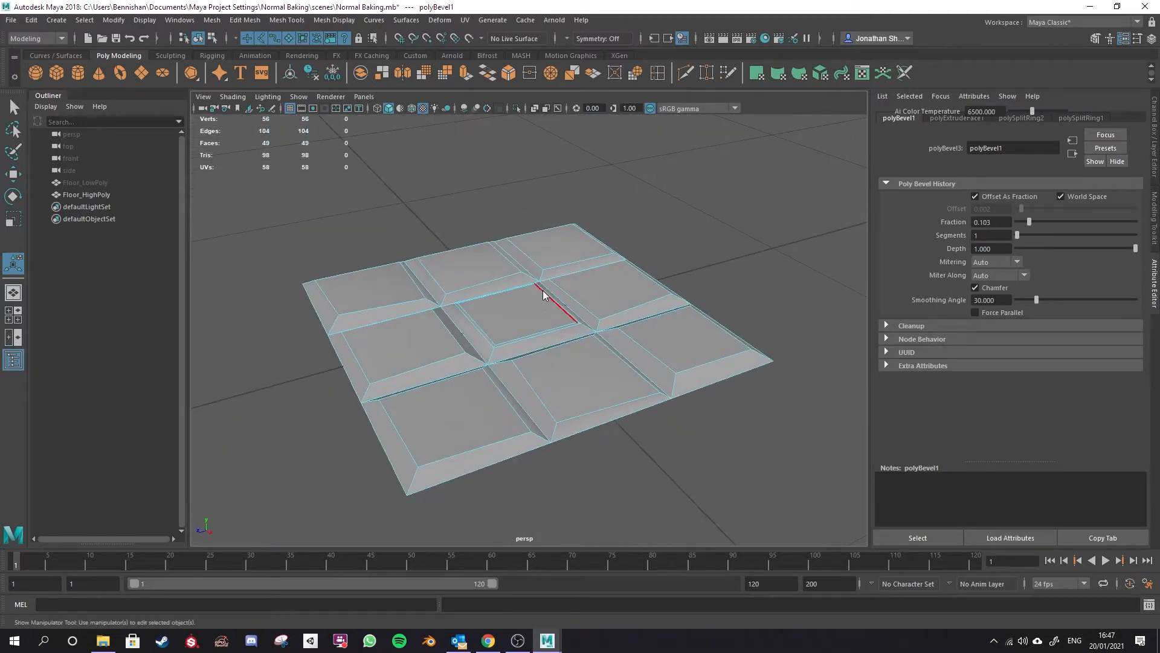
key(q)
mouse_move(543, 358)
alt+mouse_down()
mouse_move(534, 396)
mouse_move(546, 341)
mouse_move(547, 361)
alt+mouse_up()
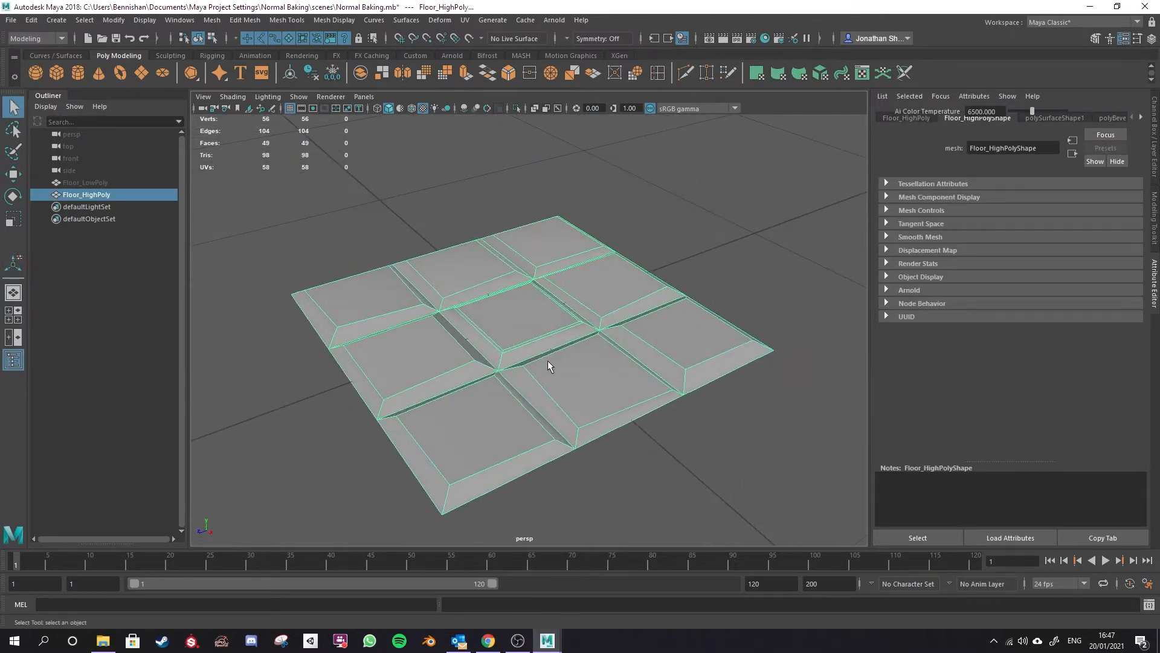
alt+drag(511, 423, 675, 252)
click(691, 371)
mouse_move(691, 372)
alt+mouse_down()
mouse_move(691, 417)
mouse_move(691, 364)
alt+mouse_up()
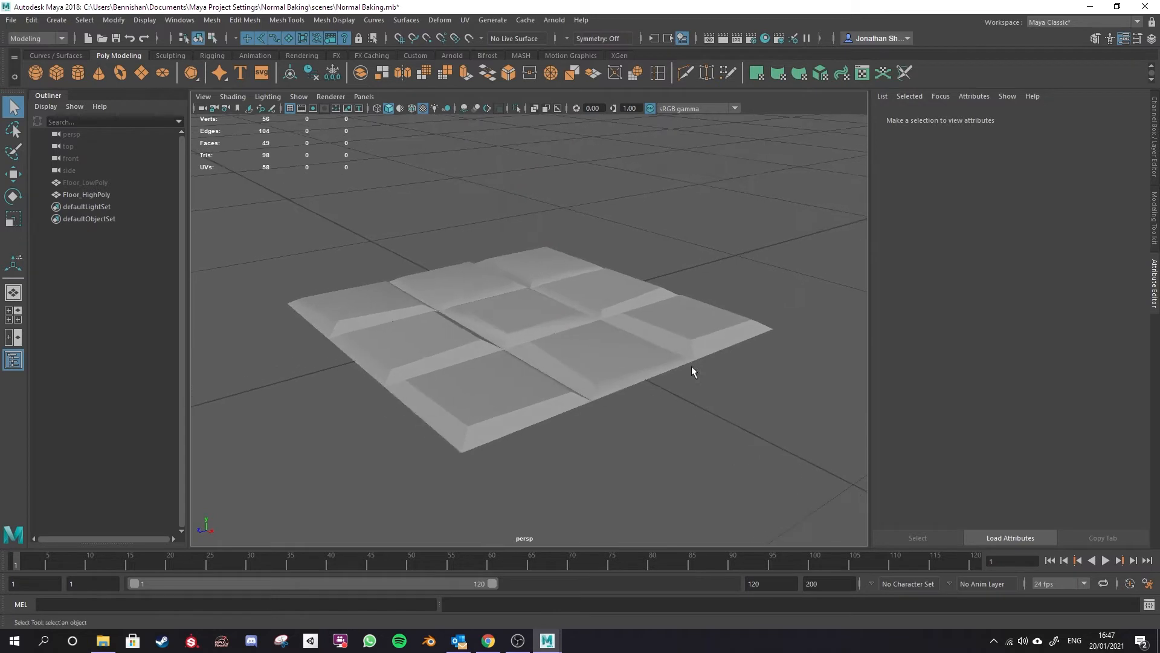
Harden all edges of Floor_HighPoly, and return to object mode with nothing selected.
click(634, 323)
click(335, 20)
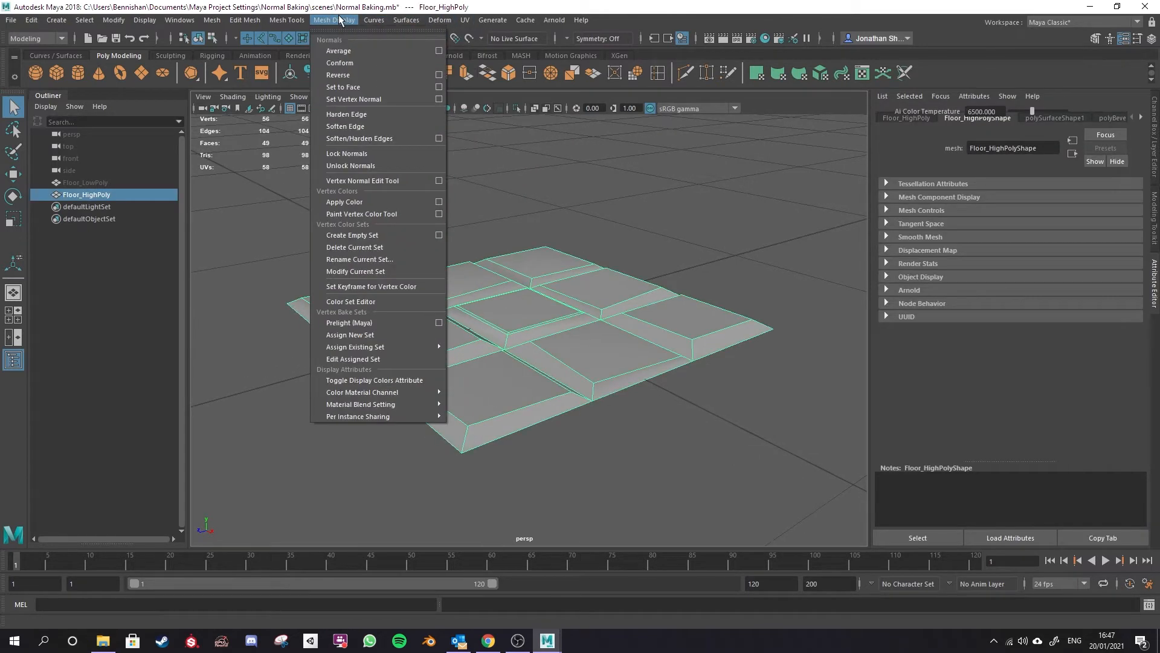
click(346, 114)
right_drag(543, 197, 633, 206)
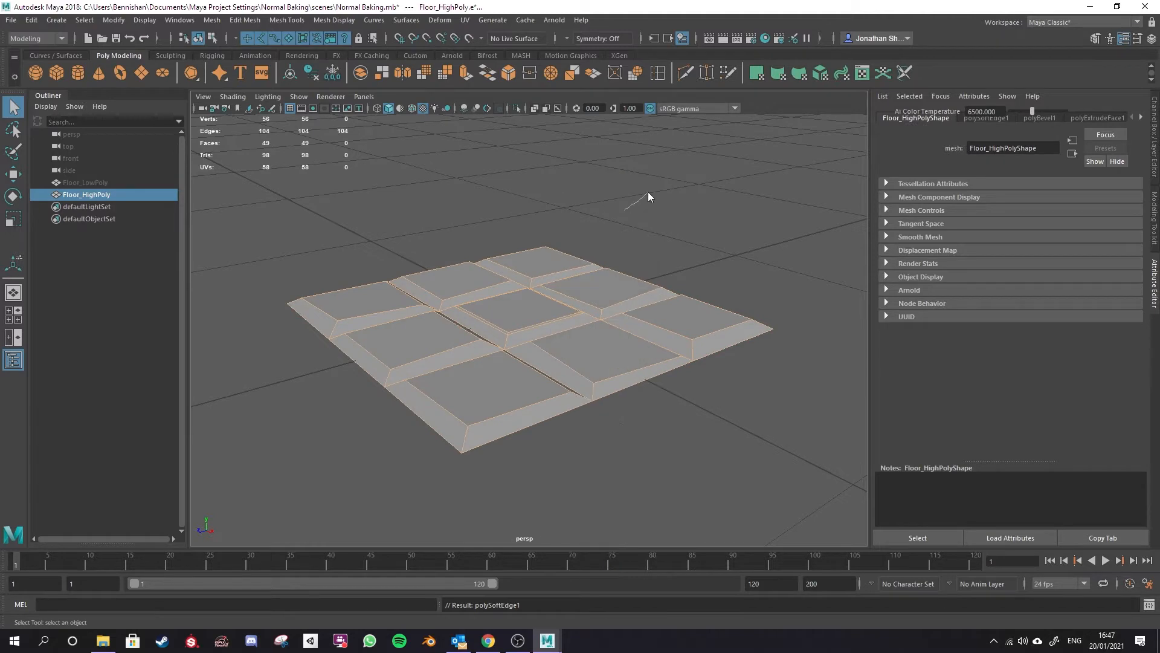
click(643, 212)
Examine the hard-edged shading of the centre tile's bevel from several angles and distances.
scroll(652, 345, up, 10)
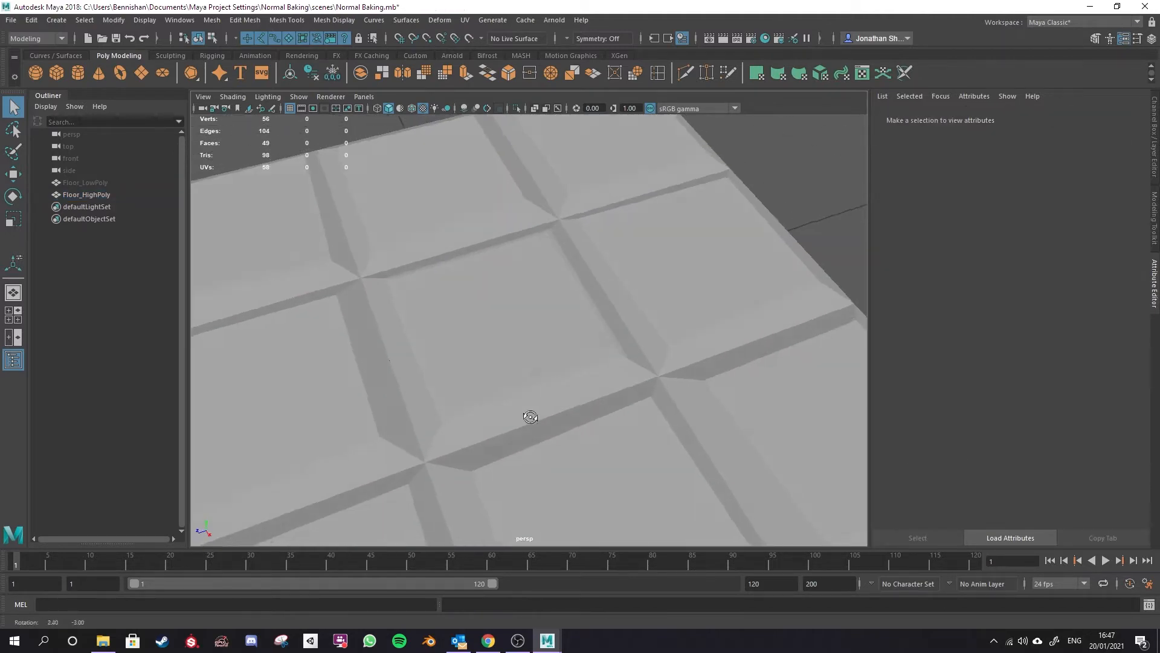
alt+drag(629, 351, 553, 316)
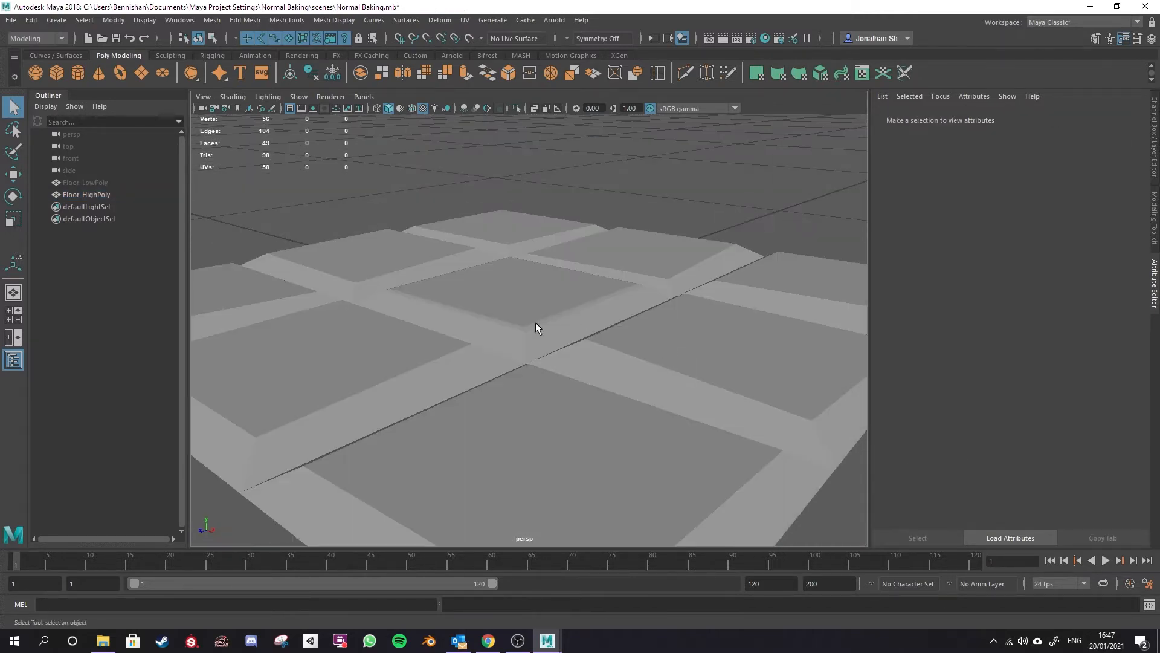
alt+drag(652, 301, 566, 439)
scroll(614, 355, down, 5)
scroll(613, 390, up, 1)
scroll(550, 412, up, 5)
scroll(568, 438, down, 6)
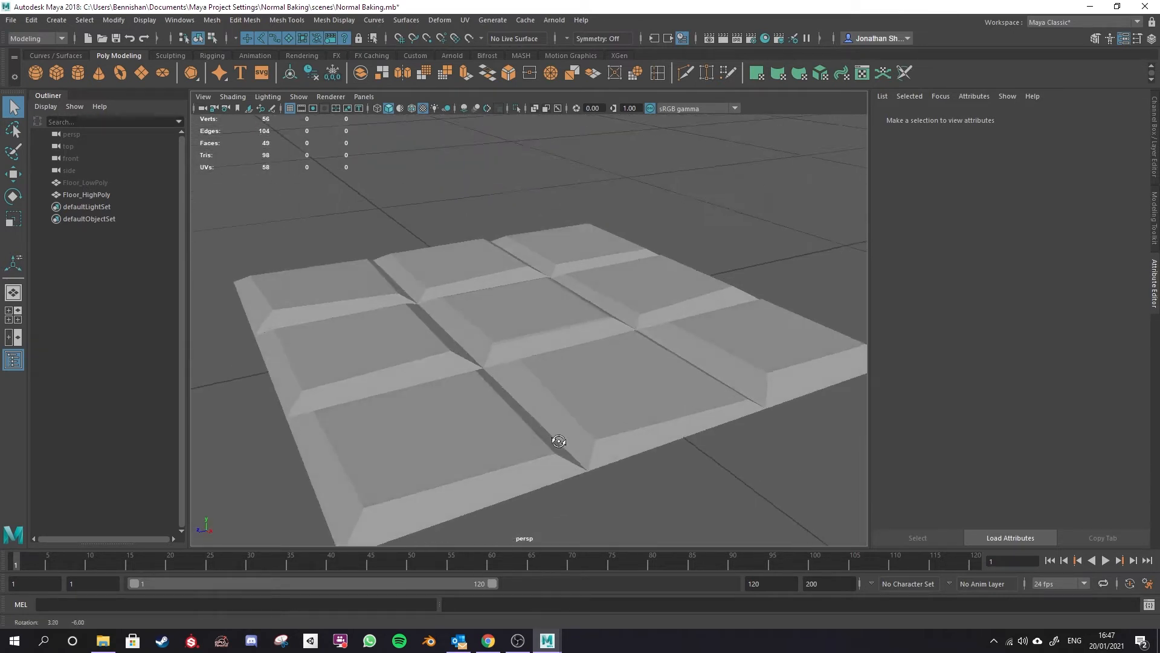
Soften the bevel edges around the centre tile's top face, and return to object mode with nothing selected.
click(551, 368)
scroll(563, 360, up, 2)
right_drag(534, 296, 535, 263)
right_drag(534, 263, 534, 261)
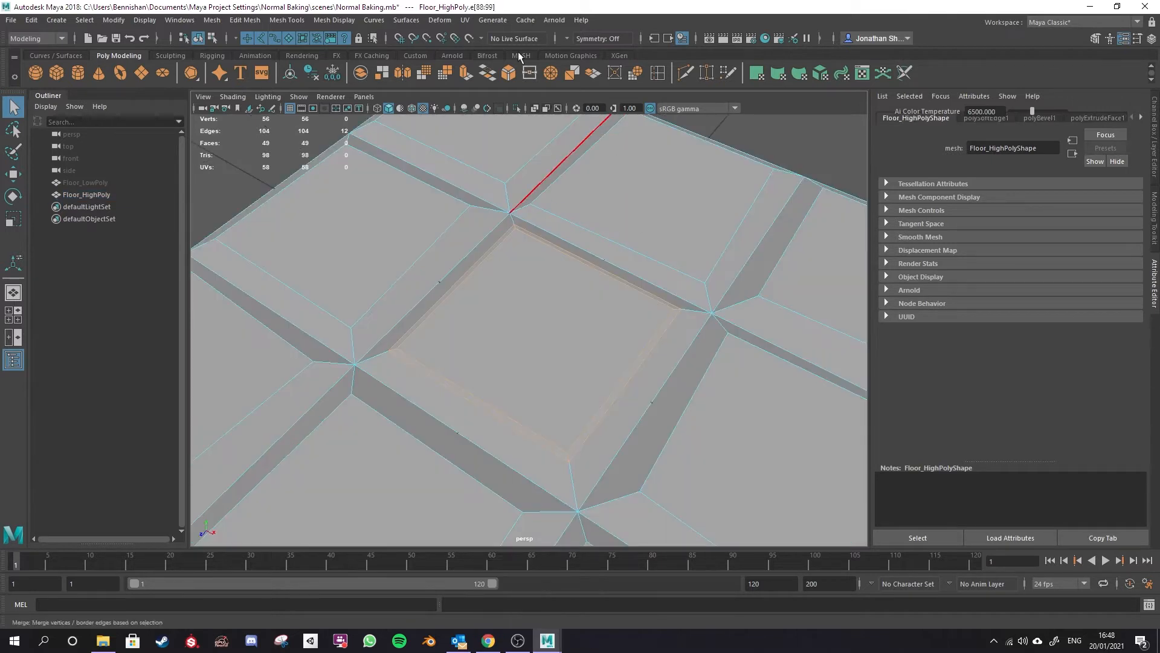
click(334, 20)
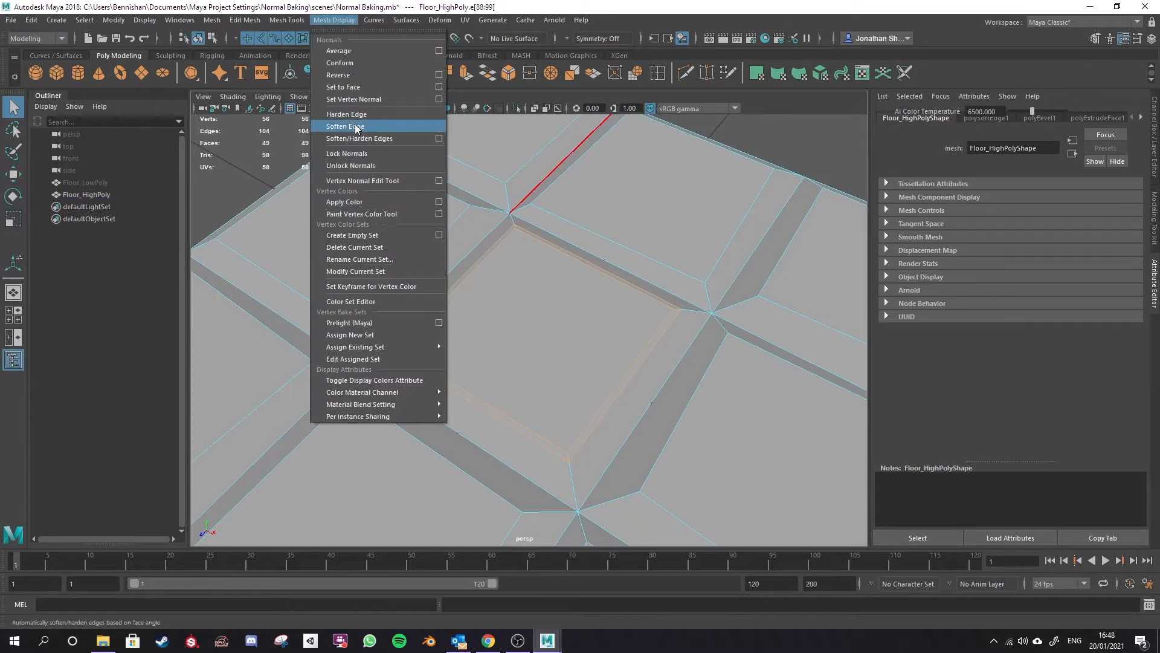
click(357, 126)
alt+drag(640, 347, 589, 272)
right_drag(763, 146, 822, 128)
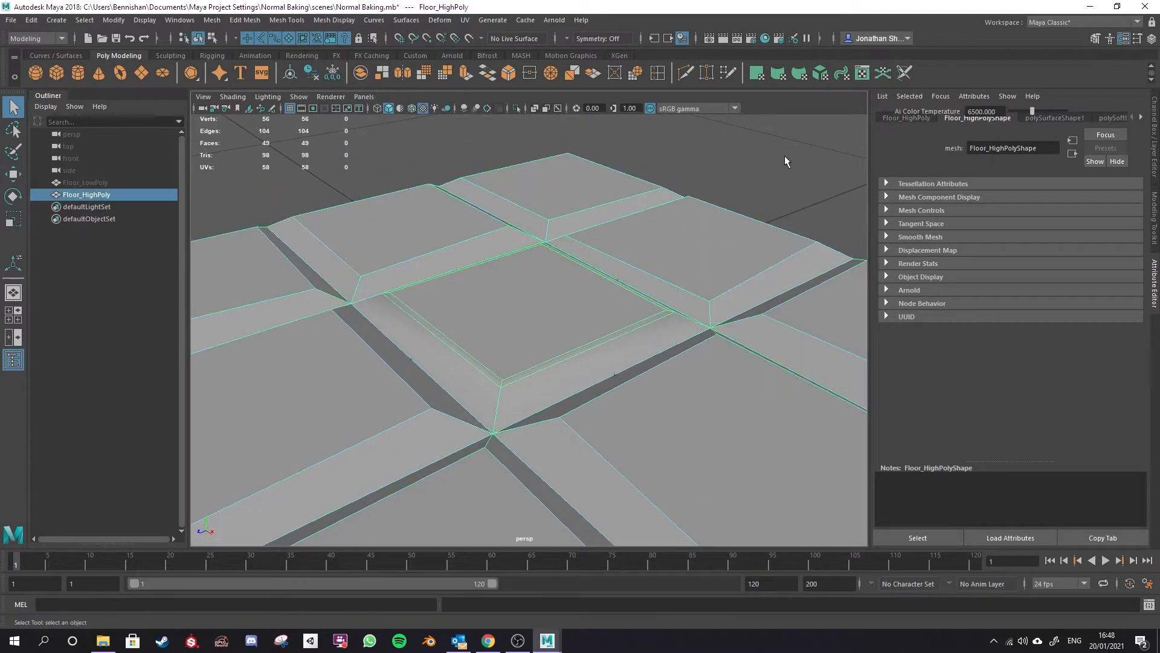
click(783, 159)
Compare the softened bevel shading of the centre tile with the surrounding hard-edged tiles.
scroll(747, 241, down, 4)
mouse_move(633, 354)
alt+mouse_down()
mouse_move(580, 420)
mouse_move(619, 364)
alt+mouse_up()
scroll(375, 427, up, 2)
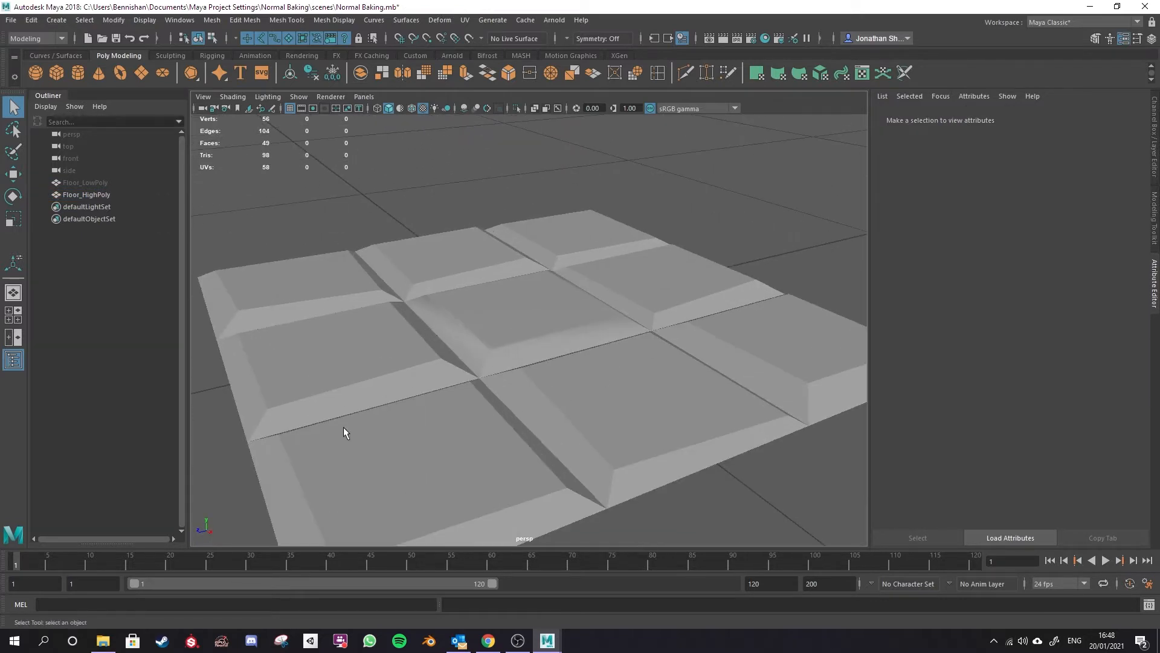
alt+drag(521, 370, 511, 397)
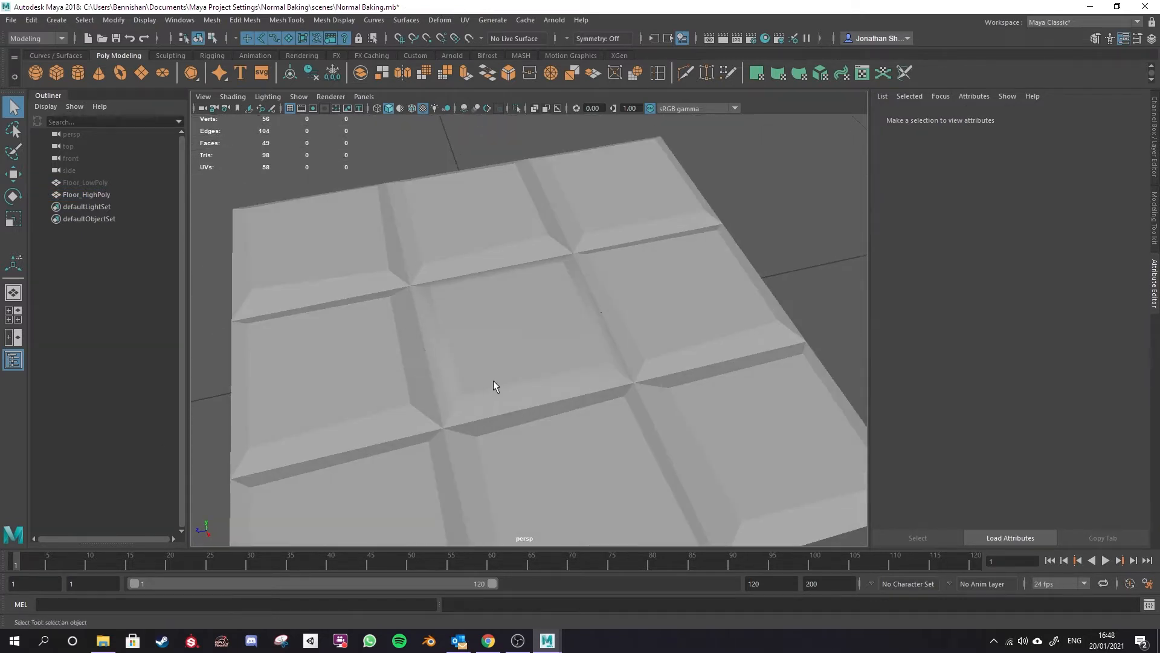
alt+drag(636, 371, 645, 345)
alt+drag(542, 287, 690, 386)
scroll(629, 386, down, 5)
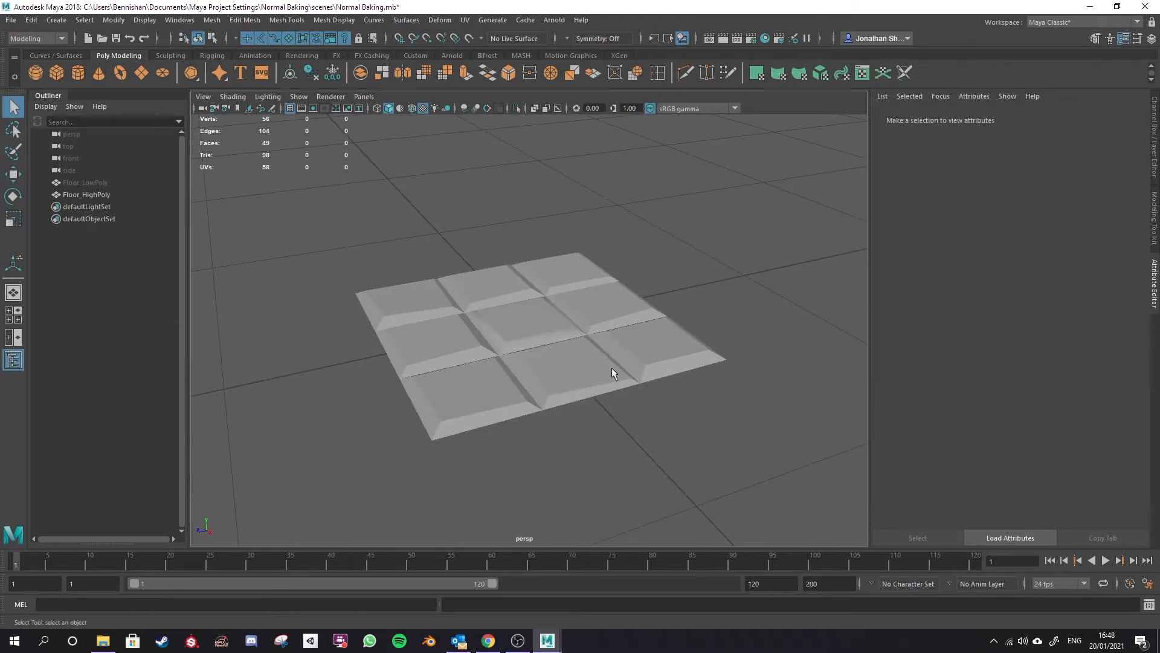
scroll(565, 362, up, 2)
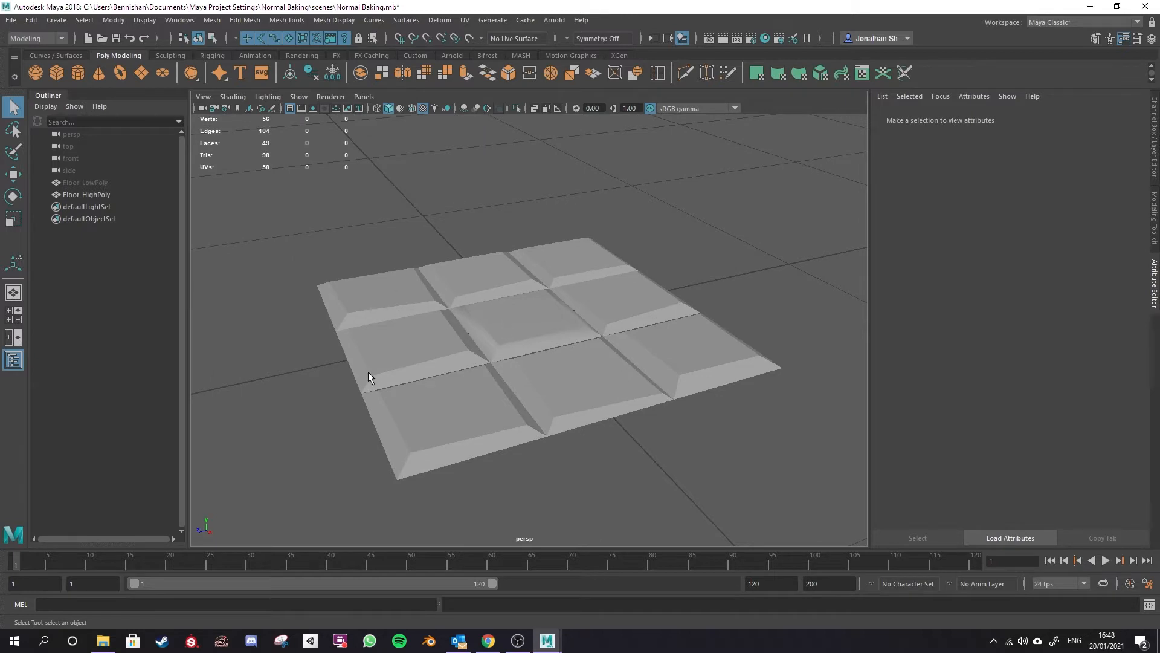
scroll(486, 387, up, 3)
alt+drag(492, 374, 485, 405)
scroll(484, 405, down, 3)
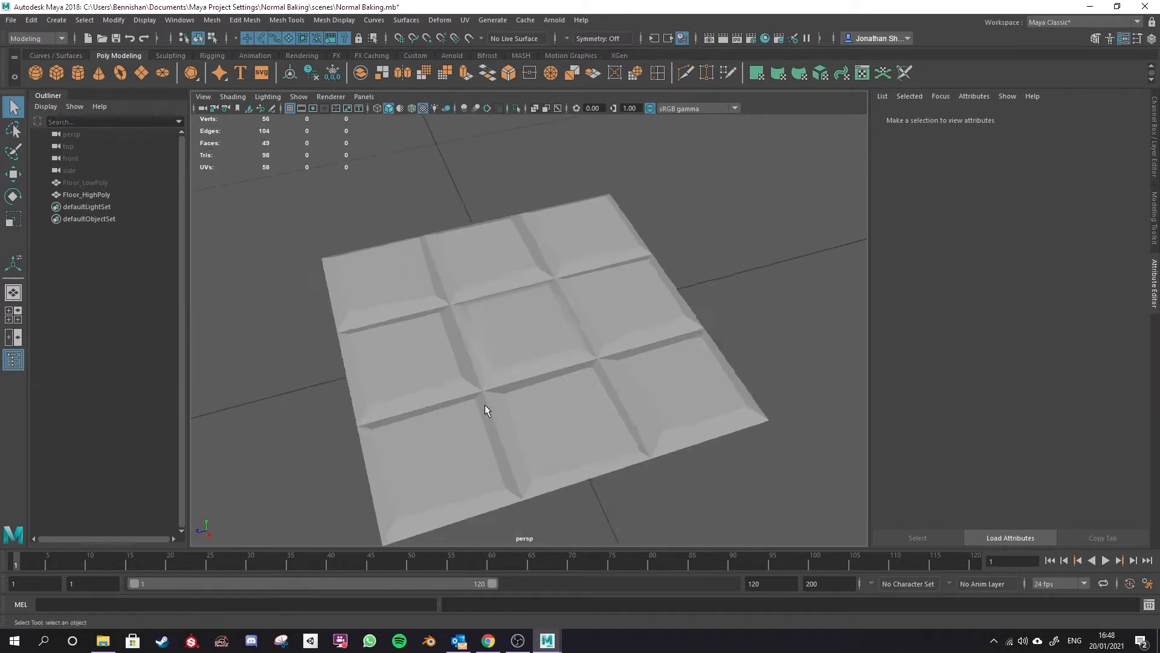
alt+drag(418, 448, 416, 422)
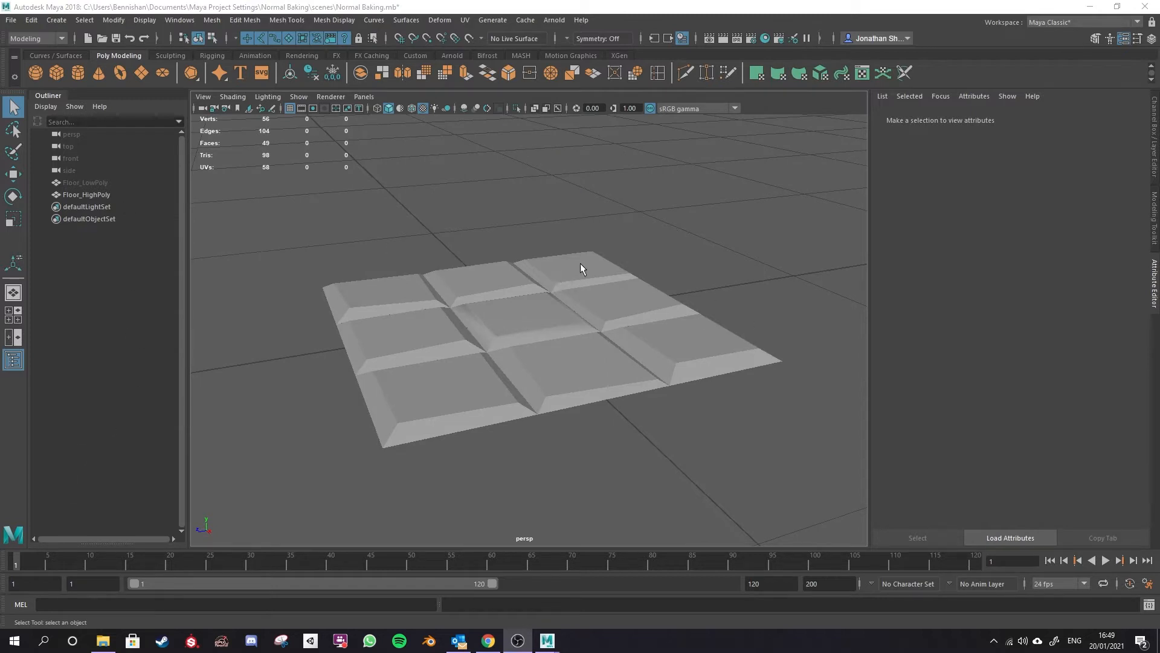
Unhide the Floor_LowPoly plane so that it shows together with the high-poly tiles.
click(85, 182)
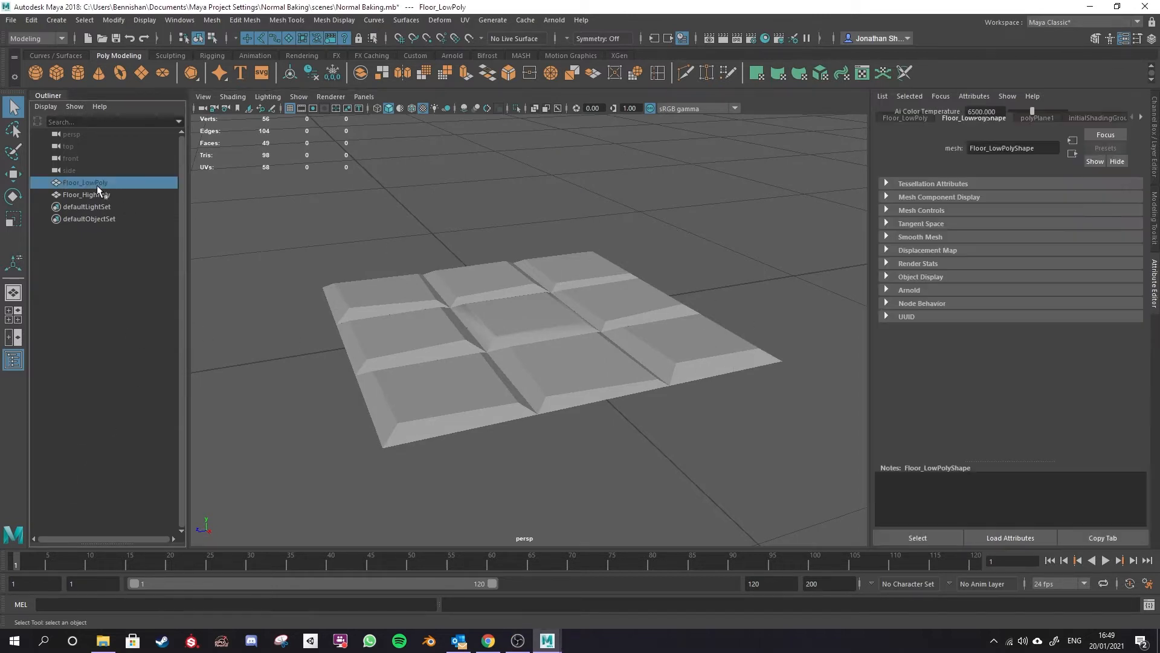
key(h)
alt+drag(533, 309, 524, 334)
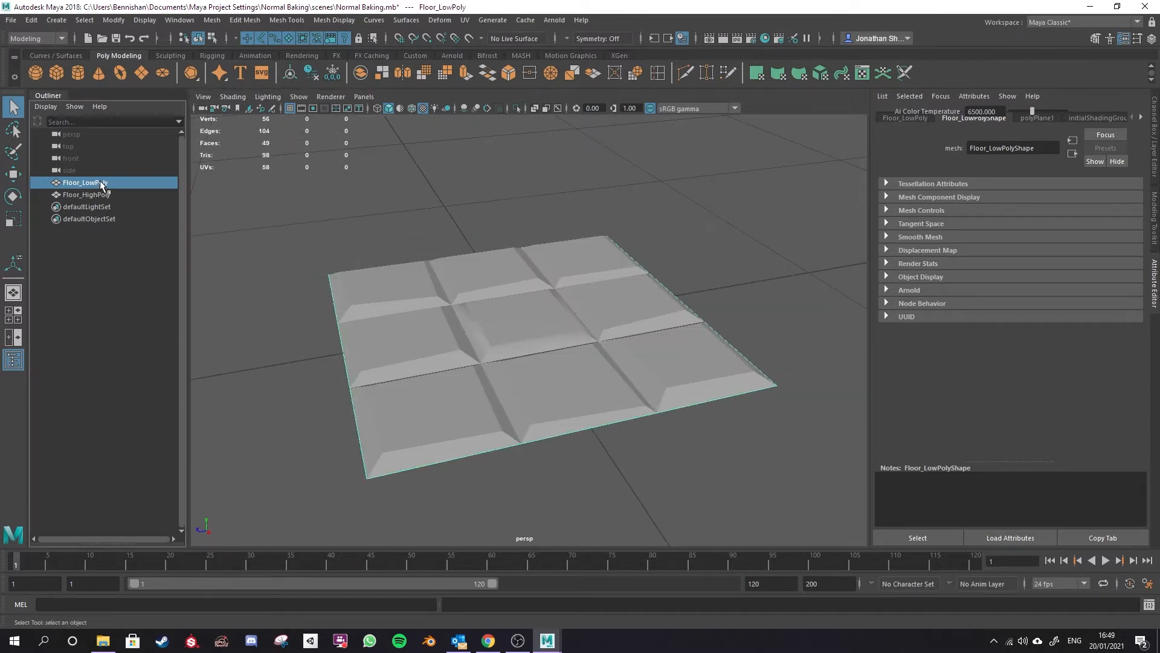
key(w)
drag(502, 333, 836, 269)
key(ctrl+z)
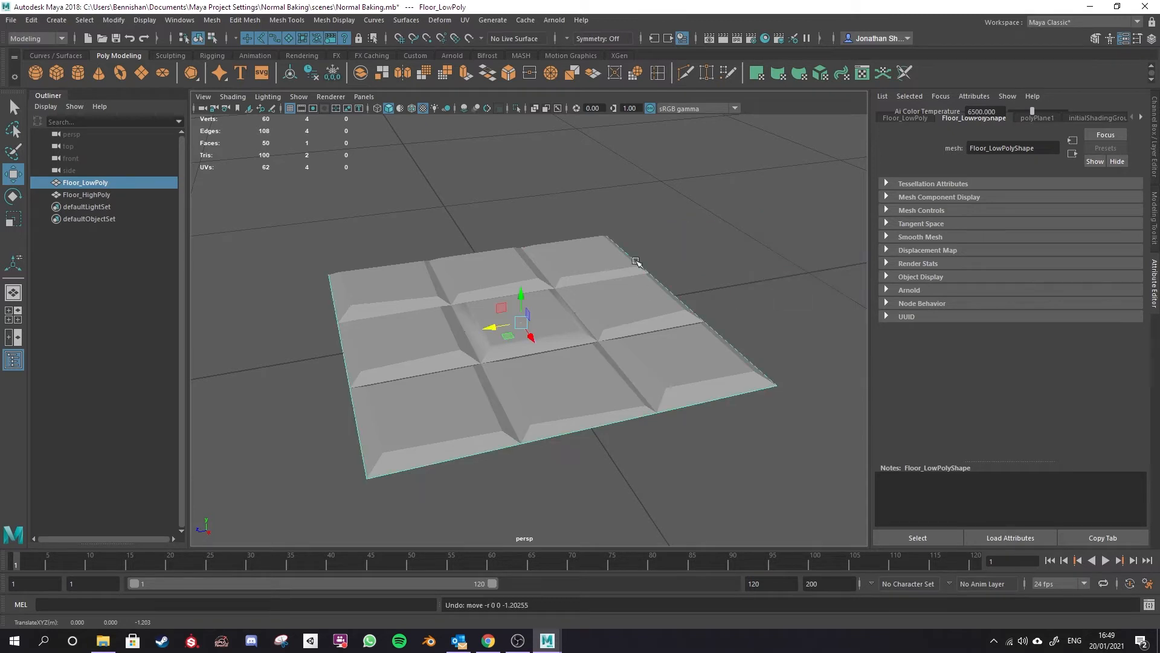
Select Floor_LowPoly and switch the workspace to Rendering - Standard.
alt+drag(627, 424, 643, 388)
click(701, 292)
scroll(641, 373, down, 3)
scroll(642, 390, up, 4)
alt+drag(614, 441, 617, 472)
alt+middle_drag(616, 472, 618, 421)
click(85, 182)
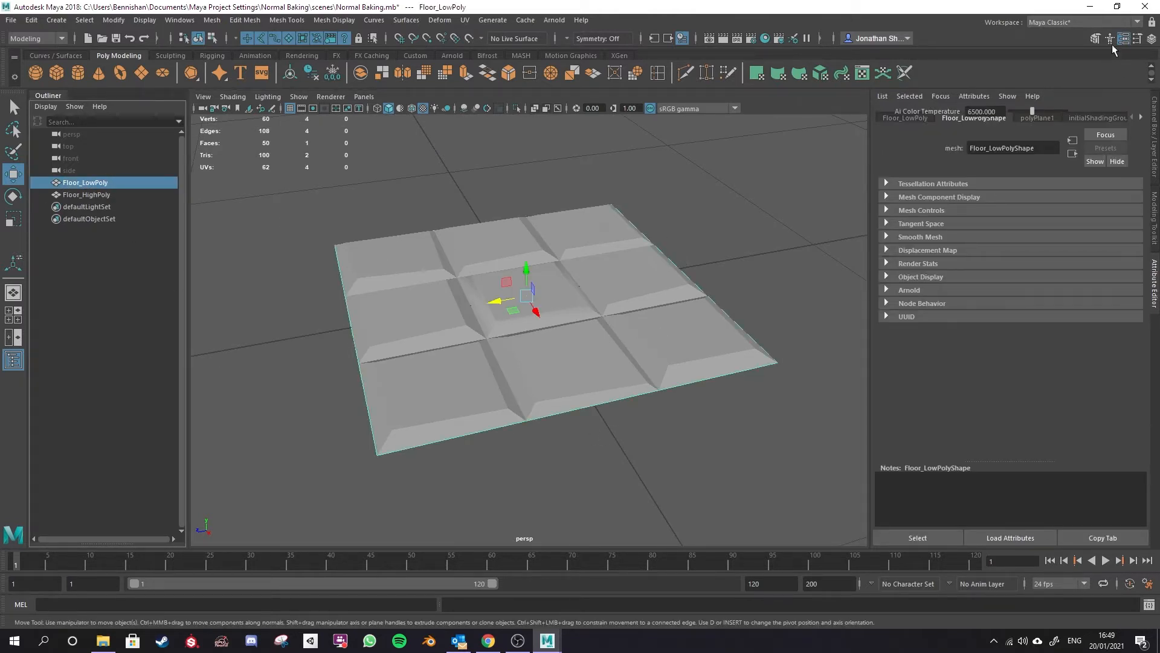
click(1137, 22)
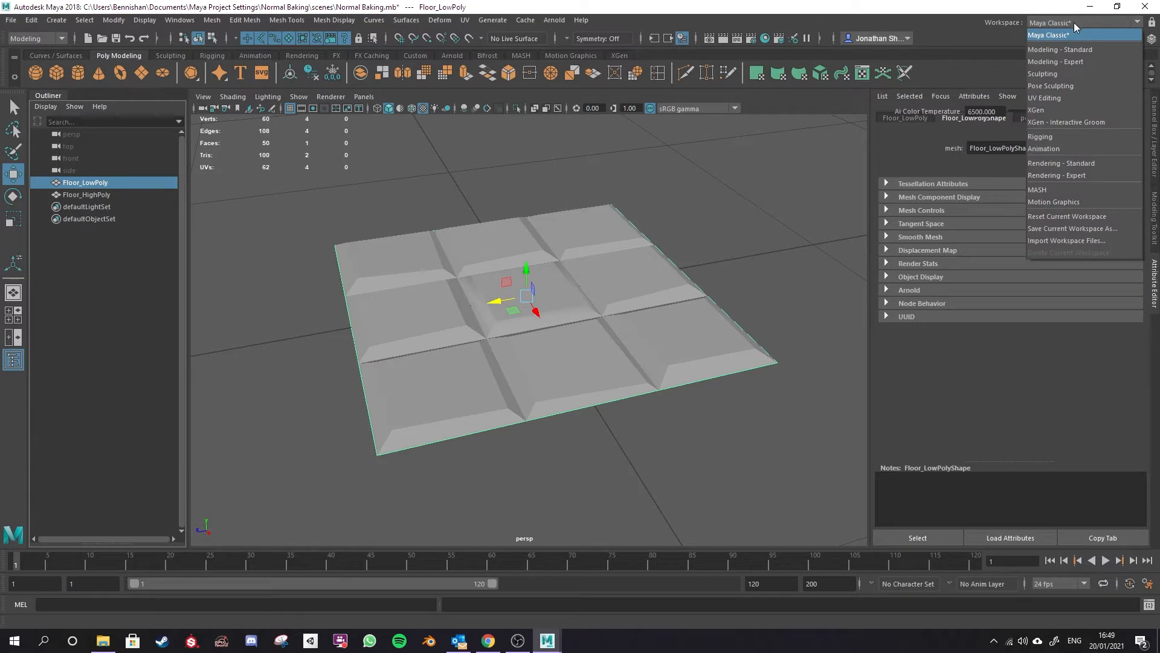
click(1080, 163)
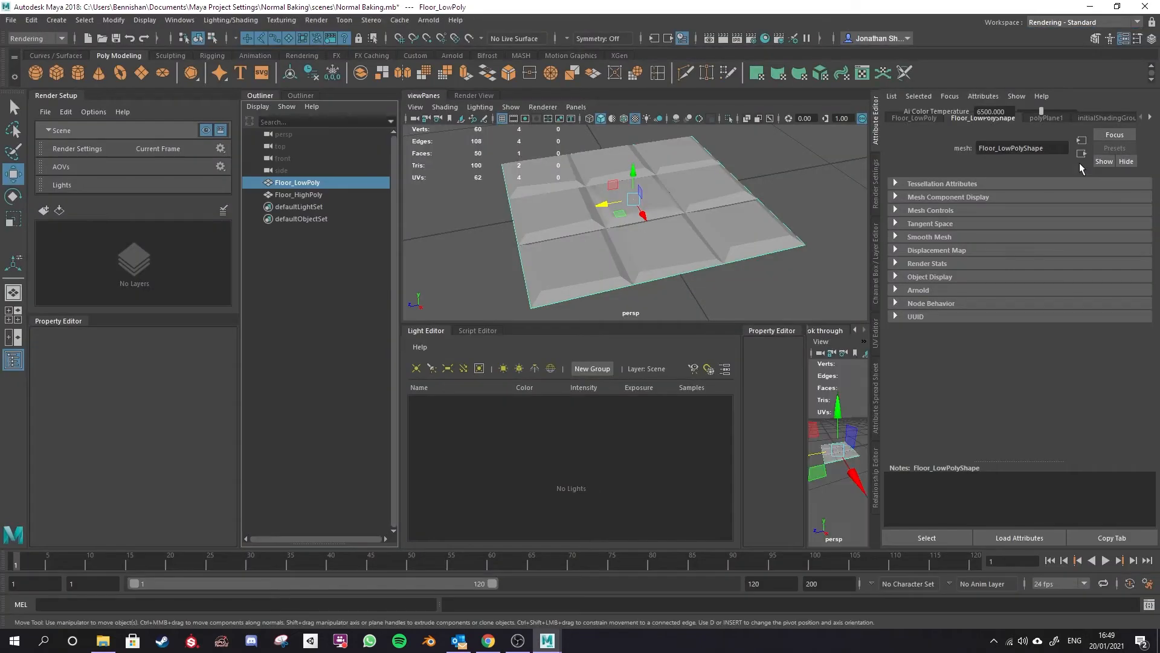
Enlarge the viewport by shrinking the Light Editor area and collapsing Render Setup and the Property Editor beside the Outliner.
drag(580, 322, 579, 400)
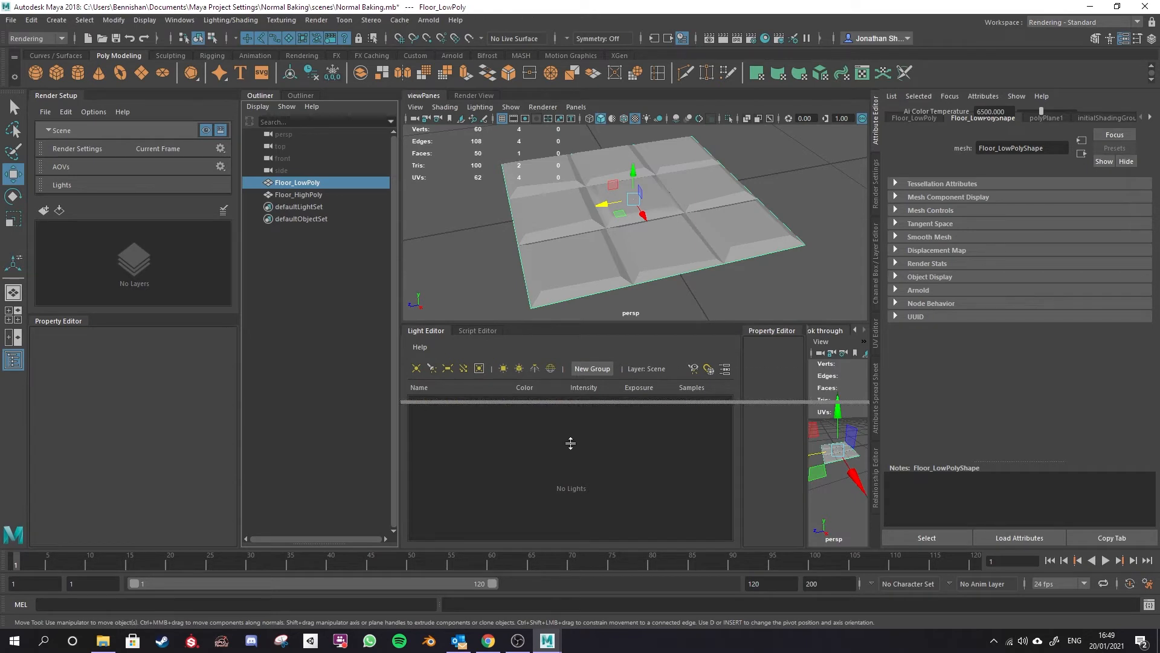
click(57, 96)
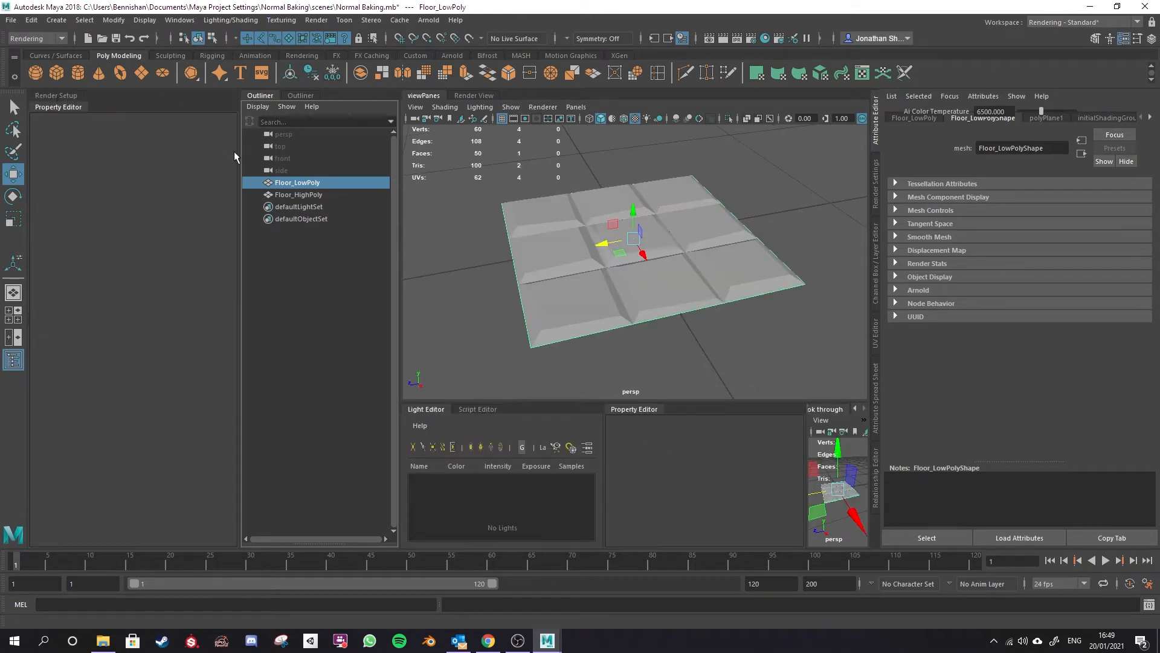
click(63, 108)
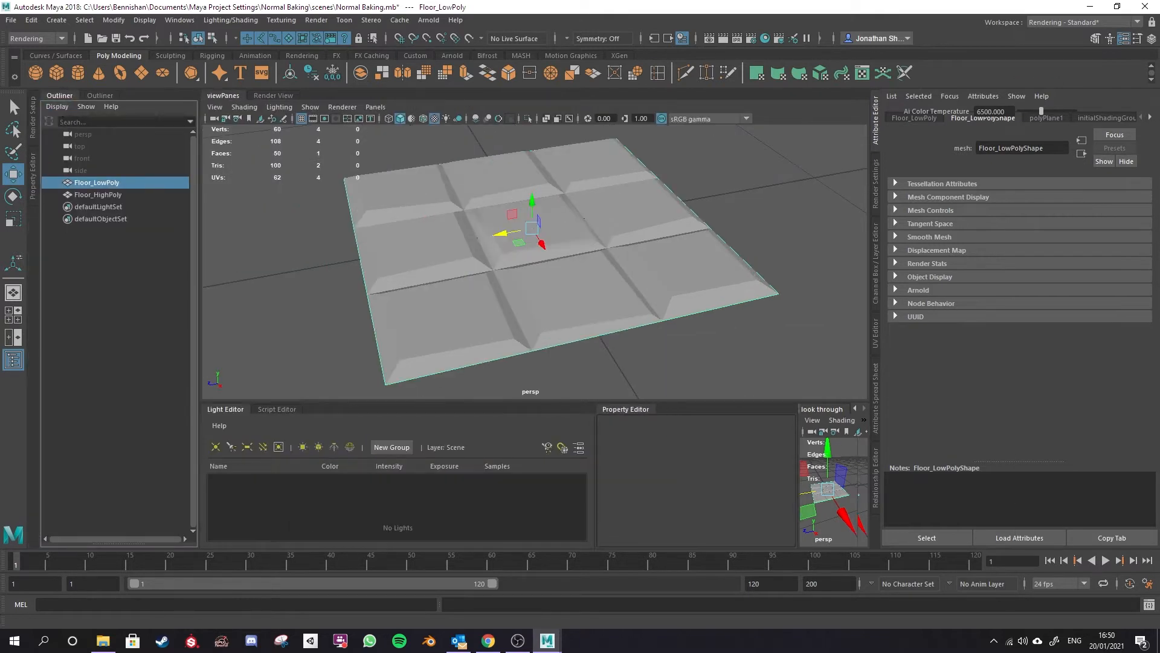
Open Transfer Maps for the selected Floor_LowPoly mesh and move its window clear of the floor model.
scroll(518, 255, down, 2)
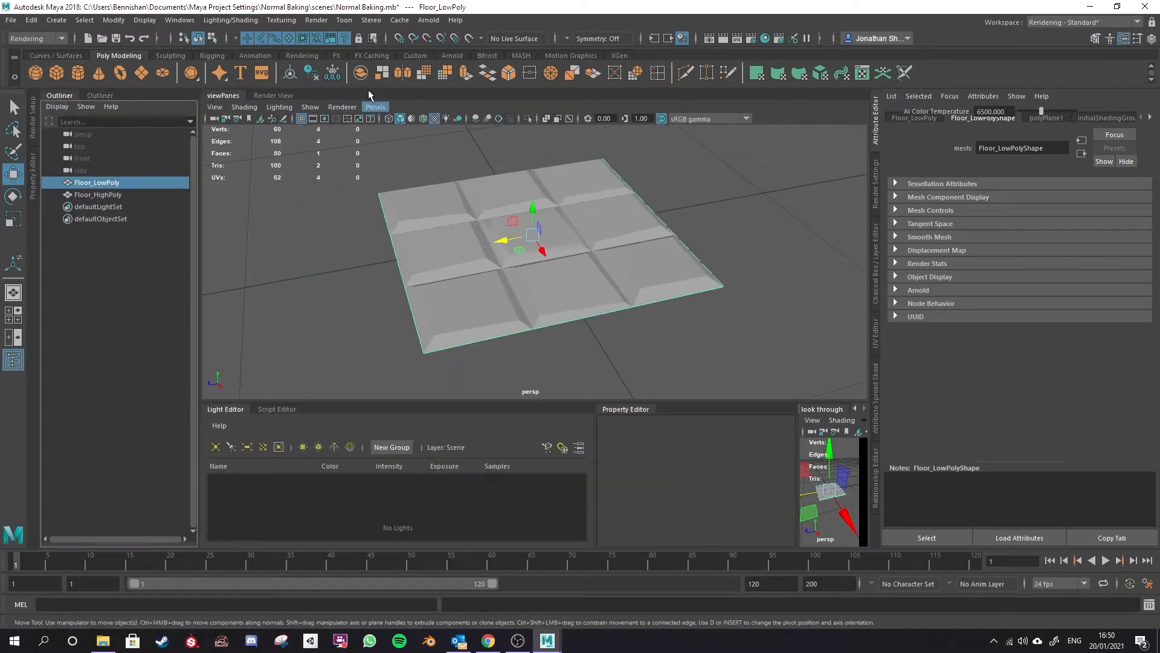
click(247, 23)
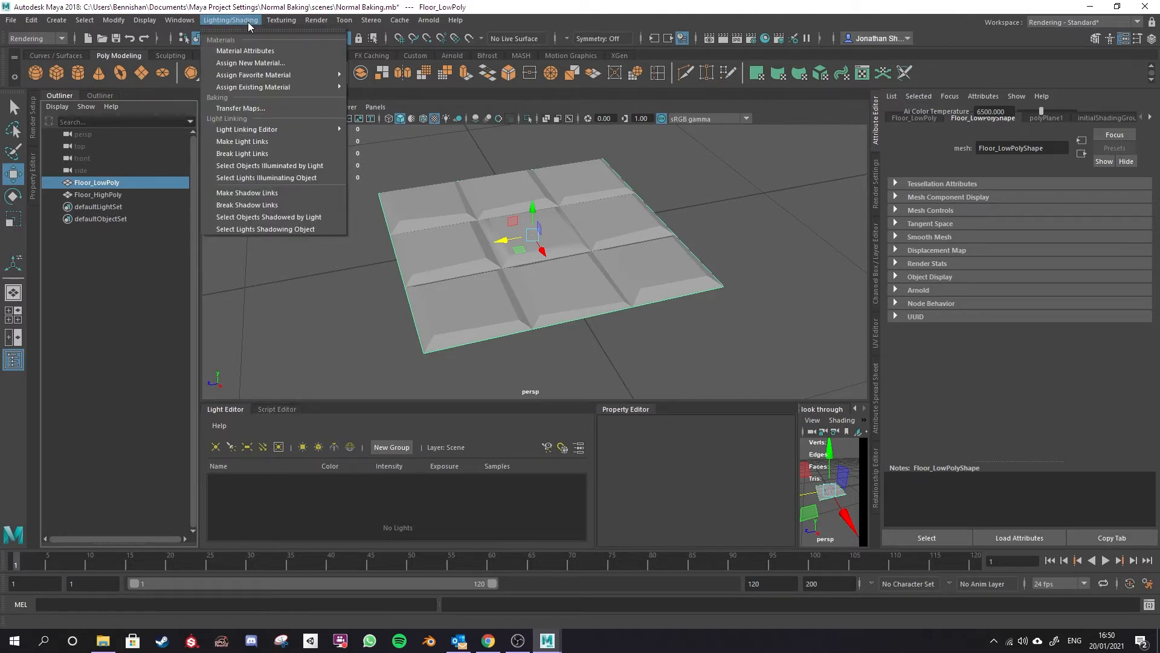
click(267, 107)
drag(877, 263, 774, 190)
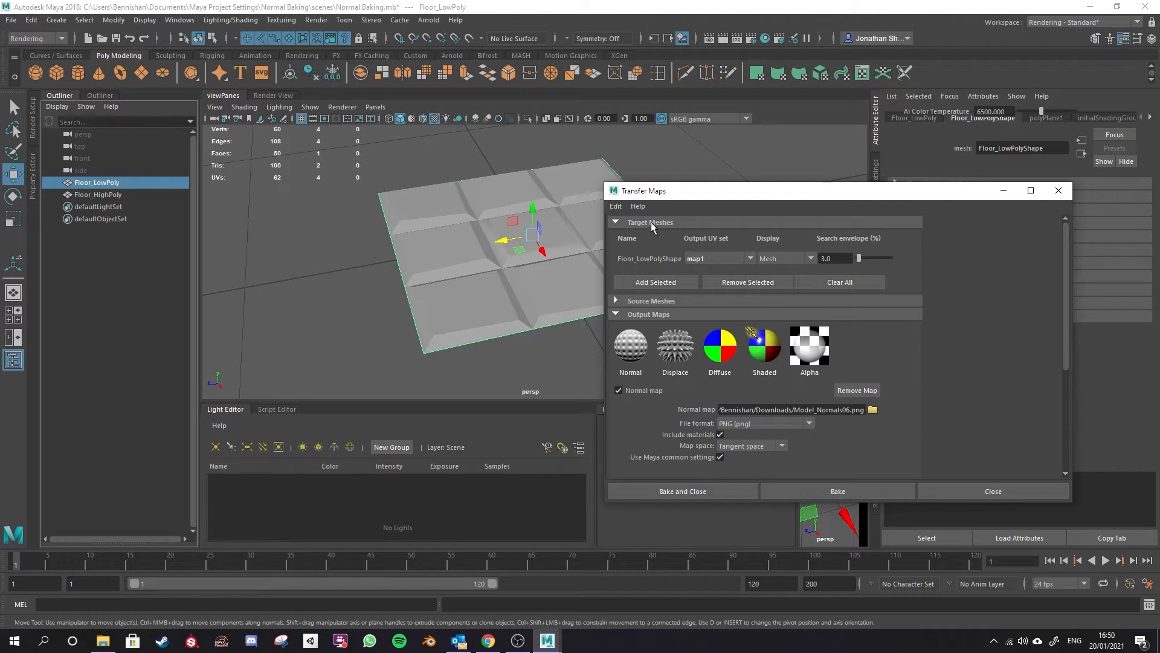
Add Floor_HighPoly as the source mesh for the map transfer.
click(615, 301)
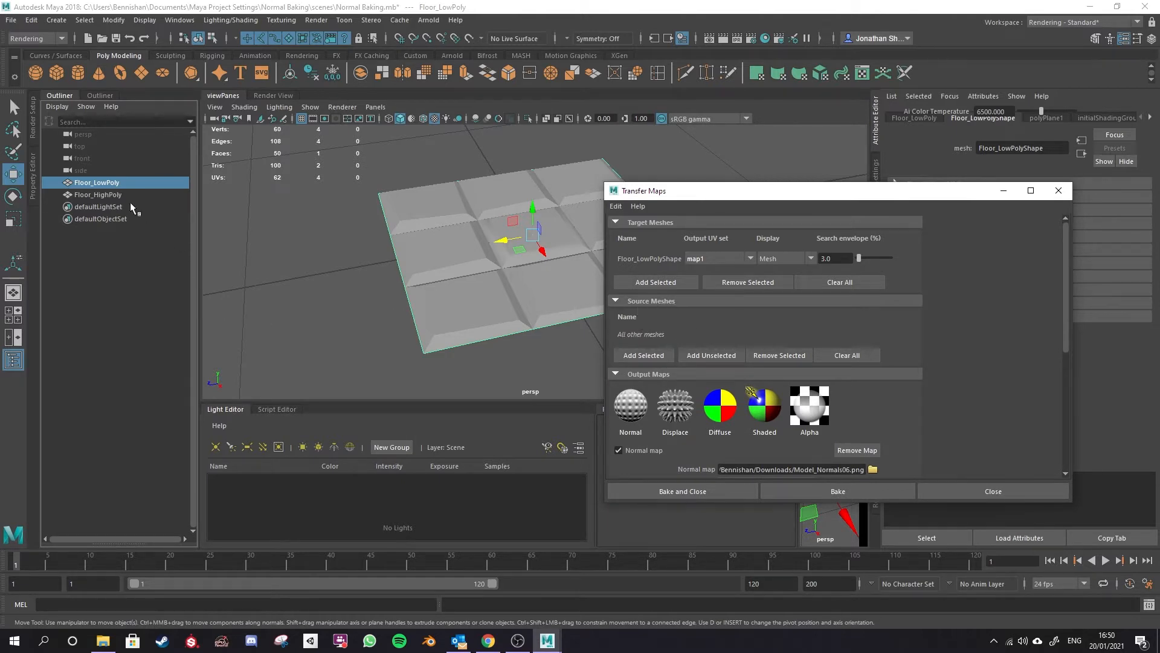
click(123, 192)
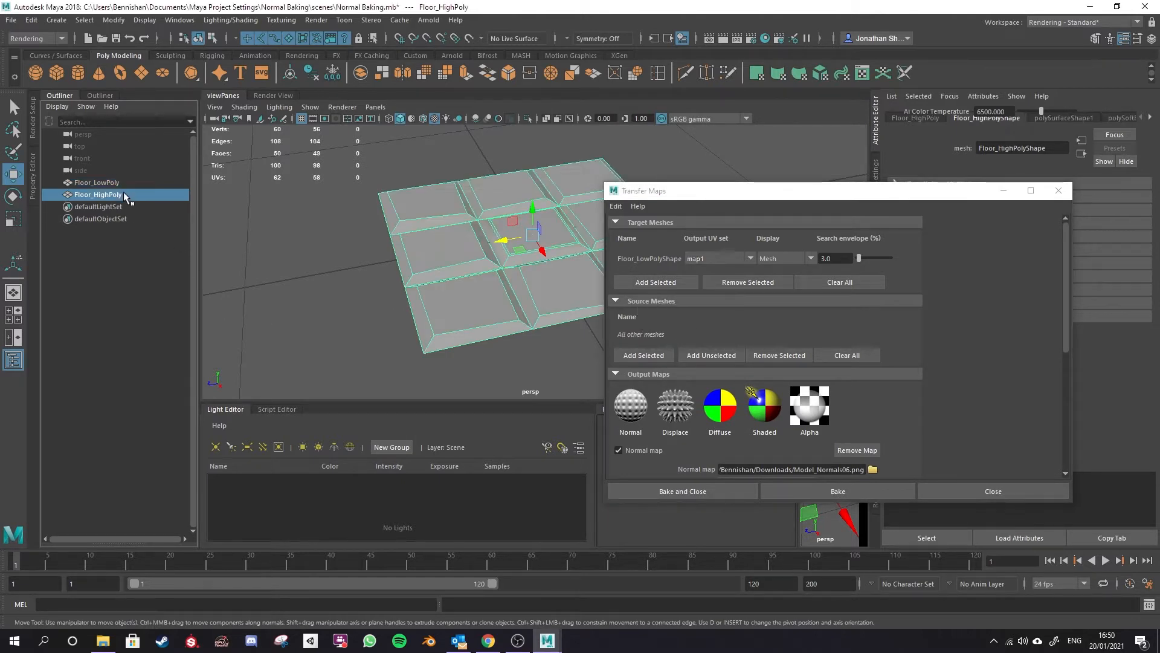
click(645, 355)
Remove the existing displacement and normal output maps and add a fresh Normal output map.
scroll(887, 320, down, 1)
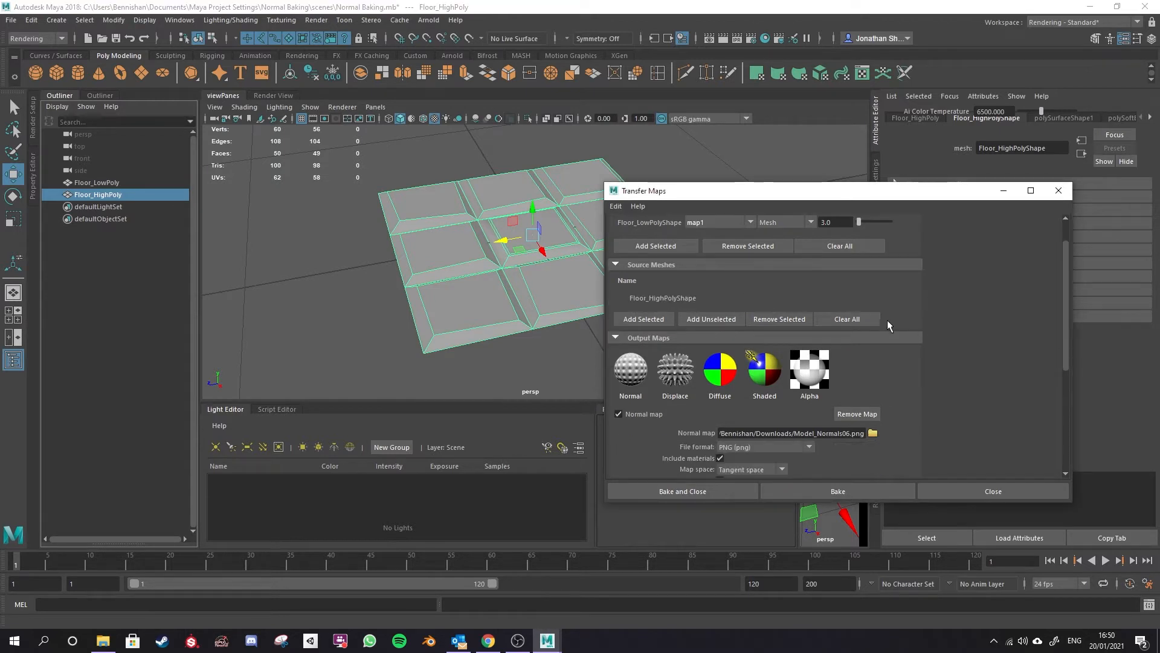
scroll(887, 320, down, 1)
scroll(732, 369, down, 4)
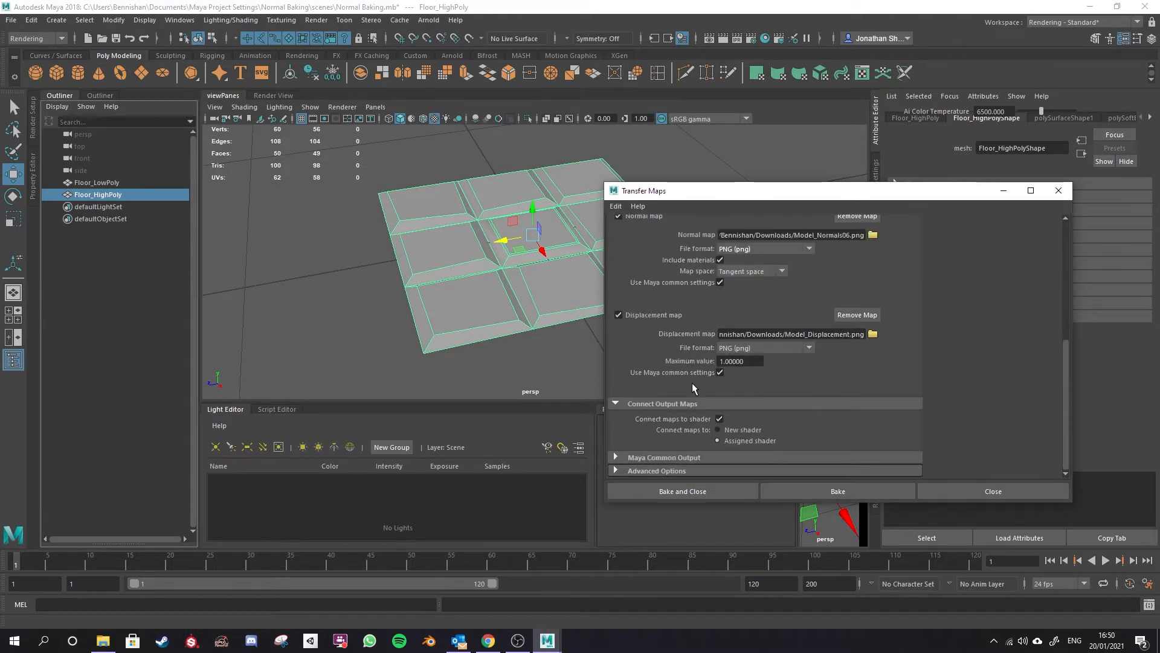
scroll(691, 383, up, 3)
scroll(629, 459, down, 2)
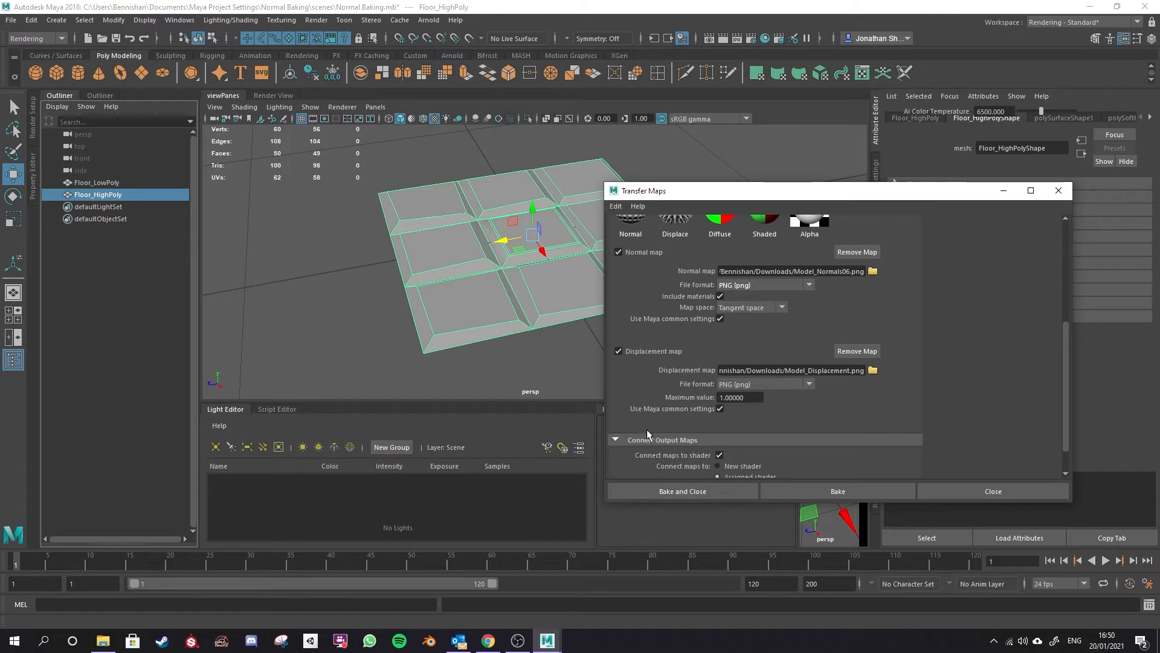
scroll(704, 323, up, 1)
click(872, 387)
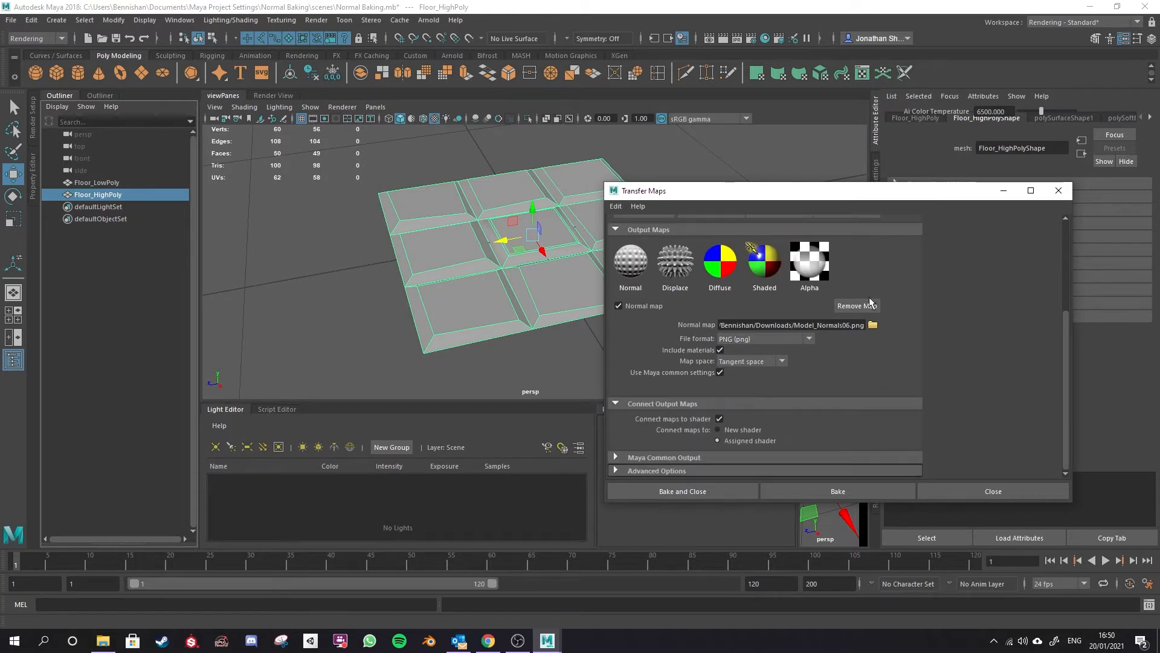
click(871, 304)
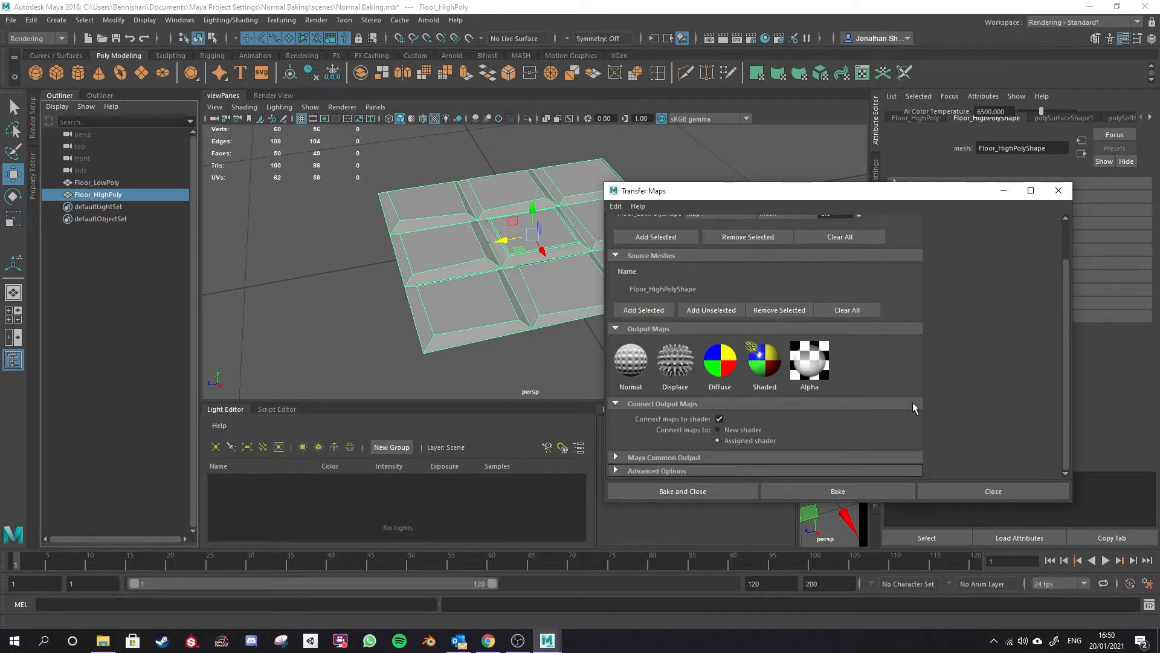
click(634, 365)
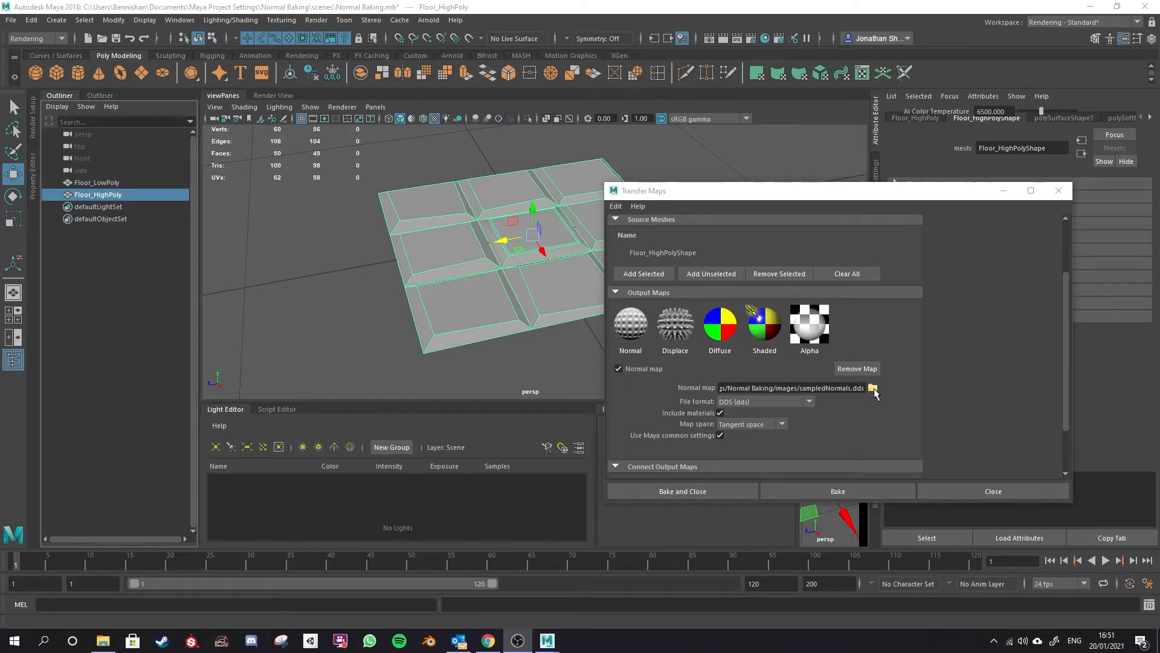
Set the normal map's output file to a PNG named Floor_Normal in F:\Tutorials\Maya Tutorials\Baking Normals.
click(872, 388)
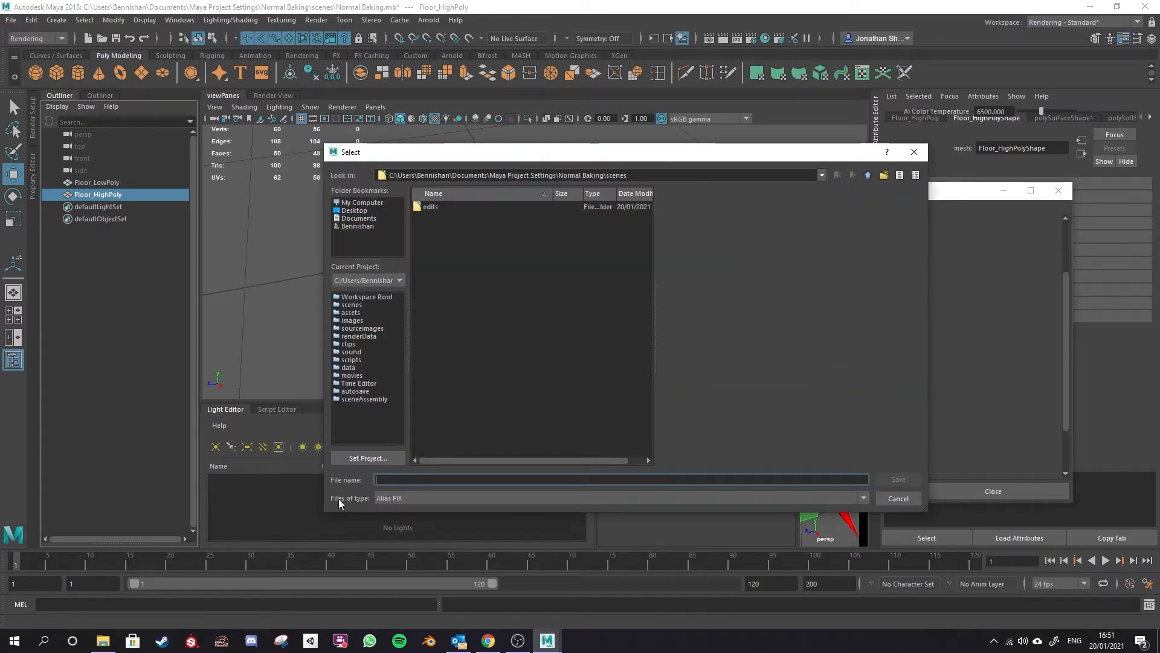
click(392, 498)
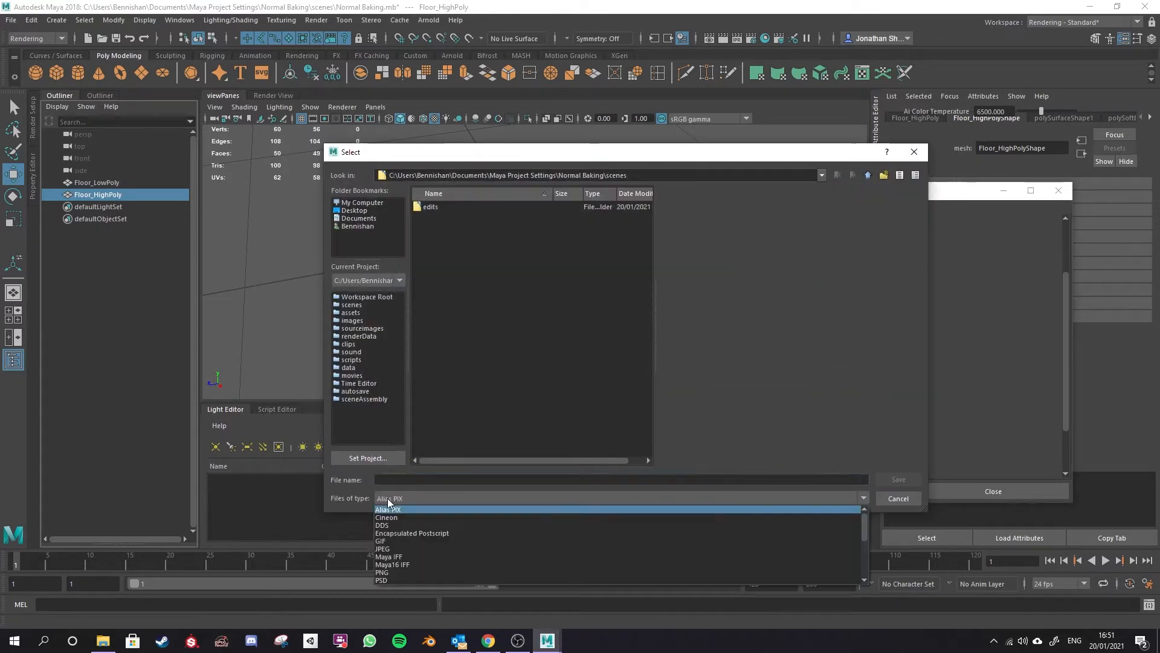
click(397, 573)
click(392, 480)
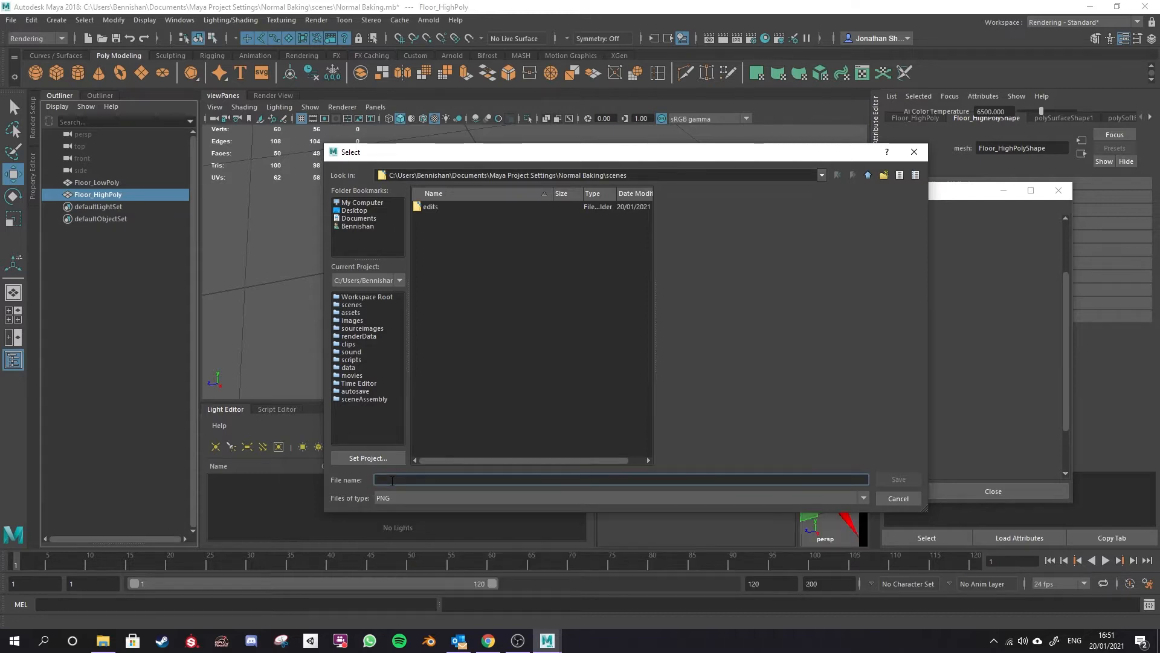
text(Floor)
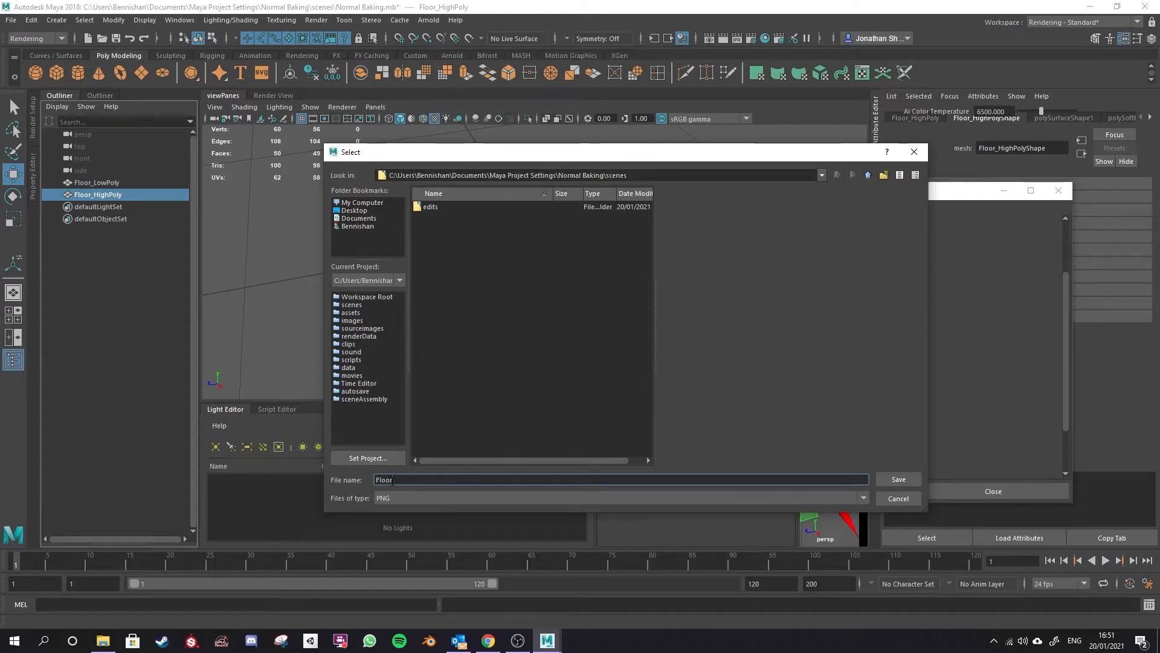
text(_Normal)
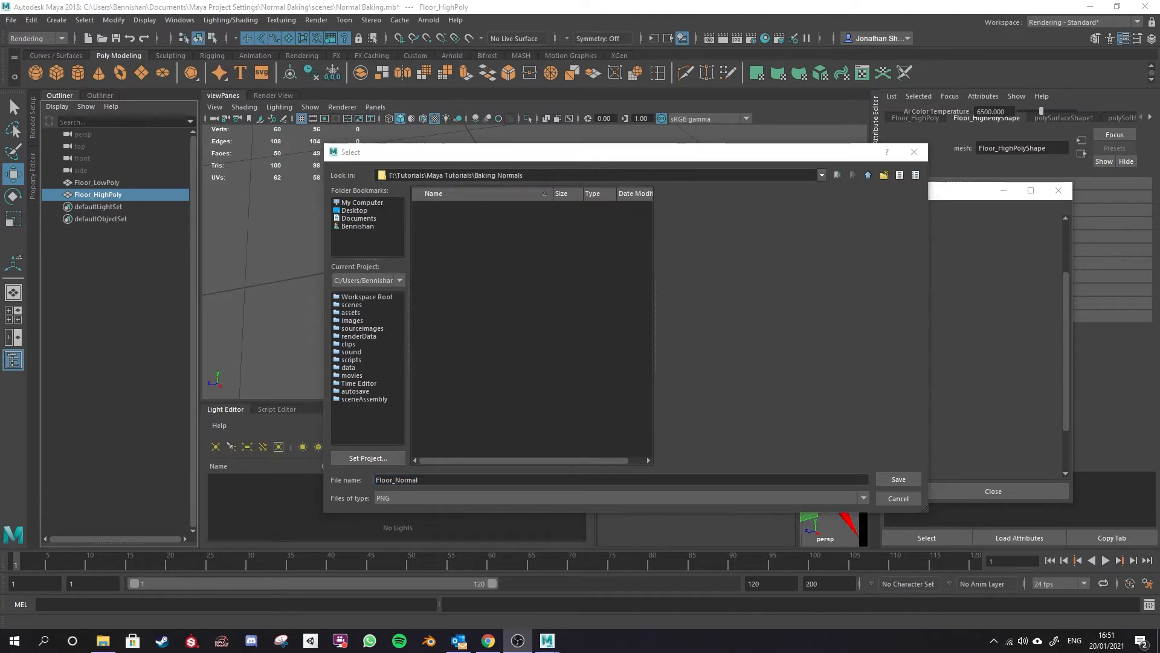
click(899, 477)
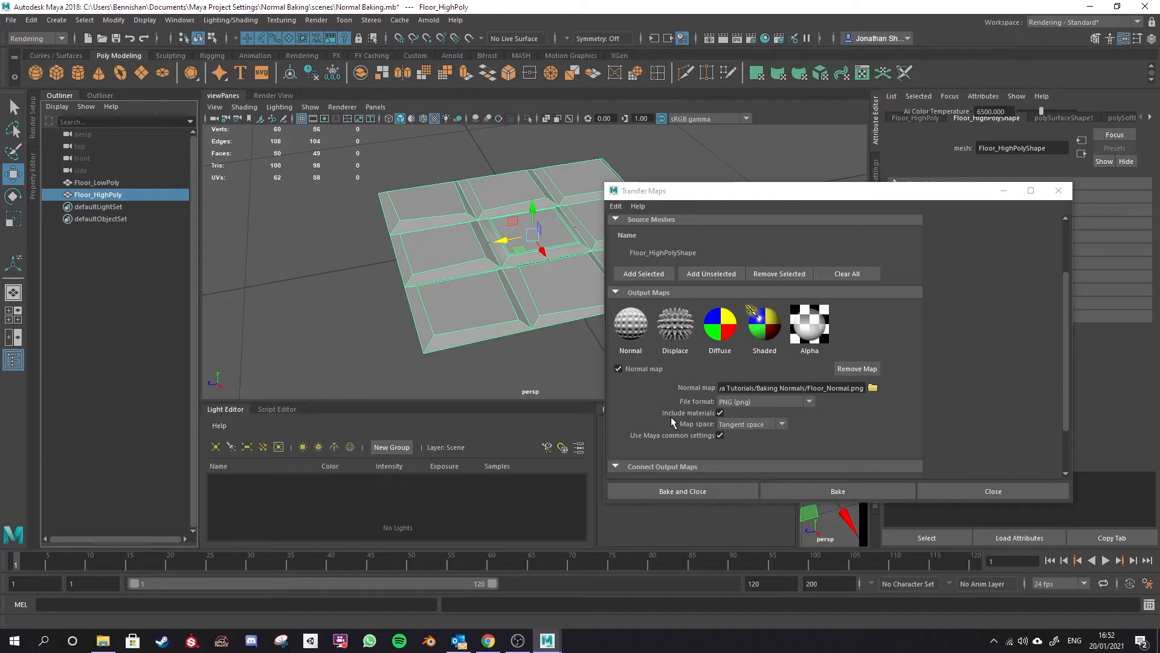
Keep the normal map's space at Tangent space and connect the output maps to the assigned shader.
scroll(674, 421, down, 2)
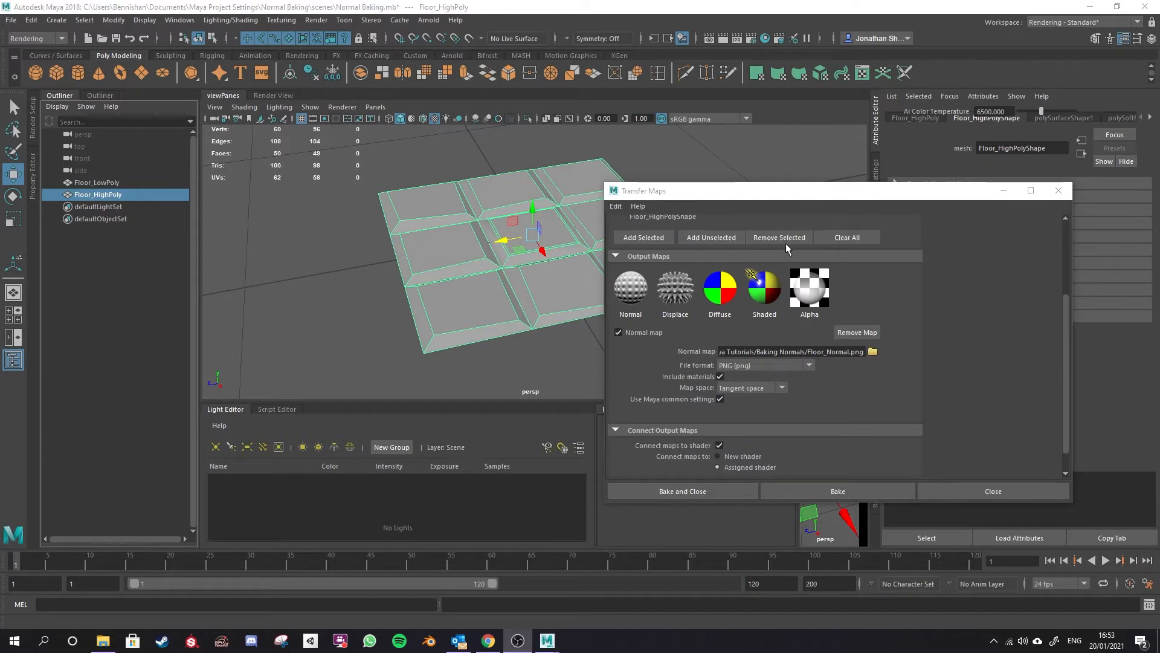
click(798, 196)
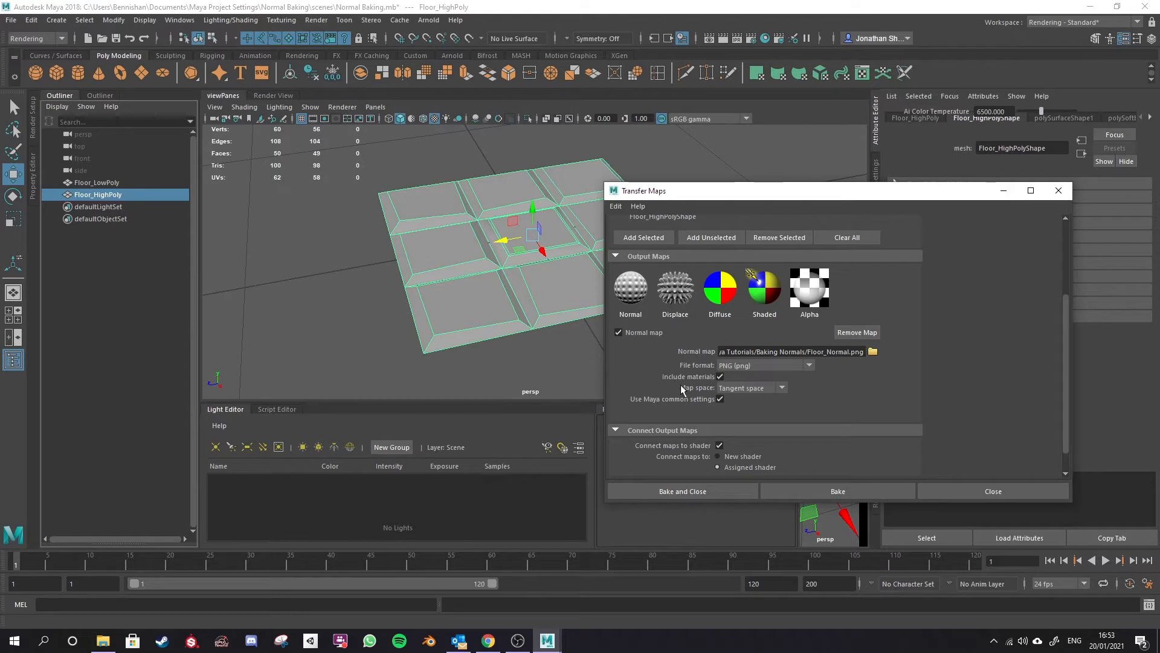
click(785, 388)
scroll(856, 411, down, 1)
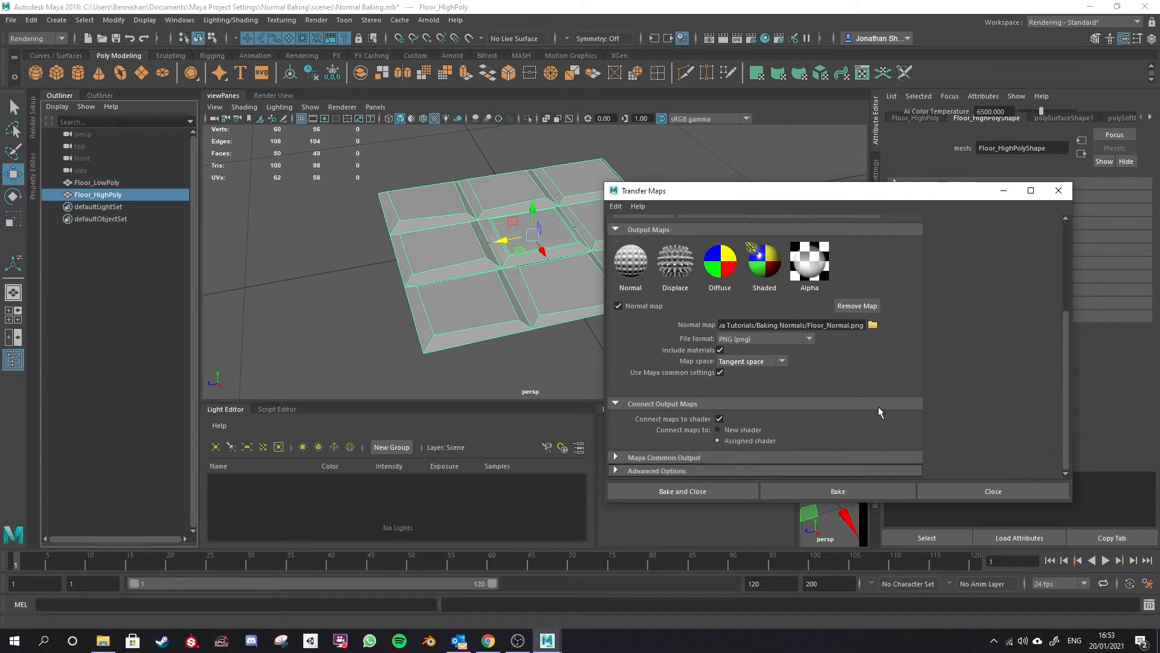
key(alt+Tab)
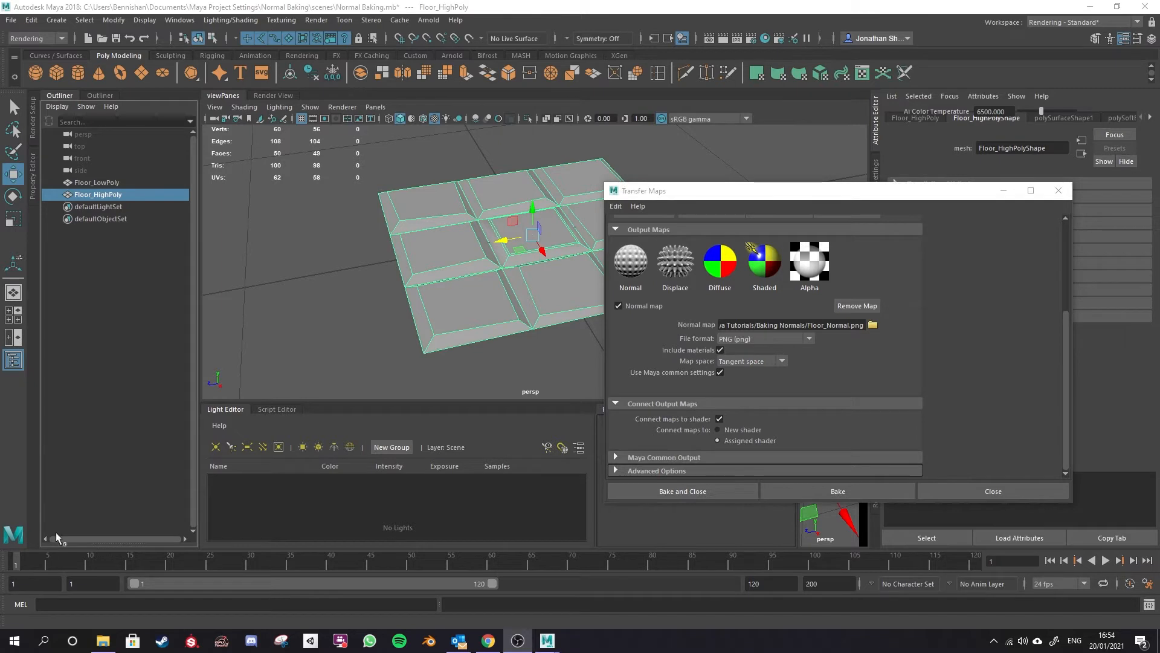
click(718, 440)
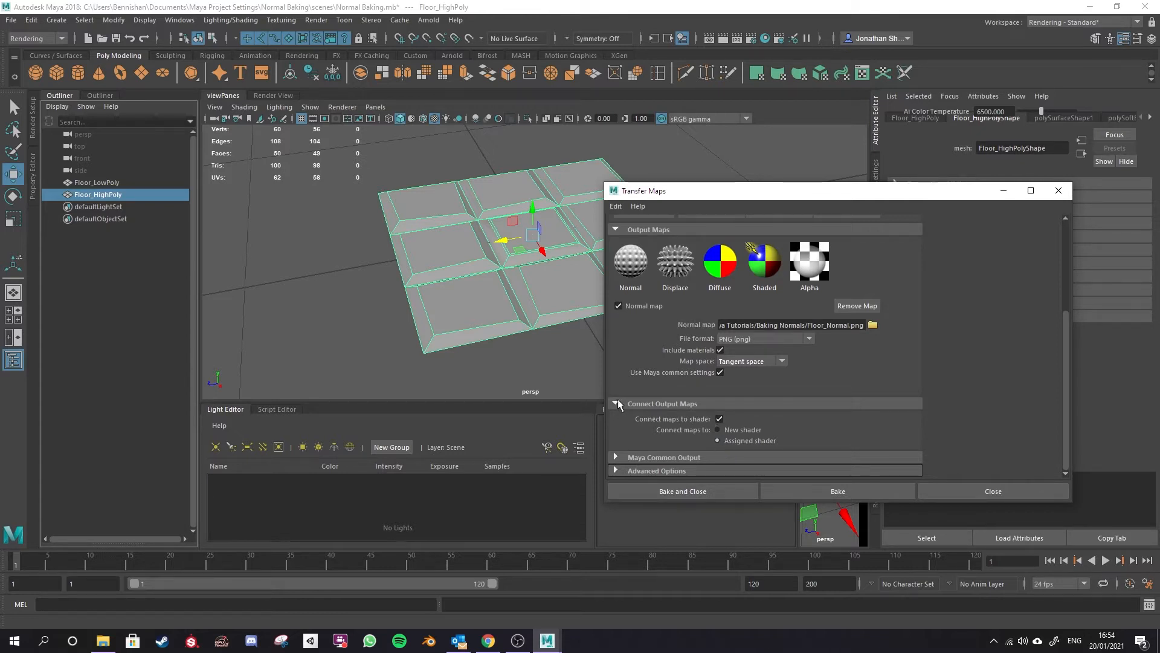
click(729, 429)
Expand Maya Common Output and keep a 2048 by 2048 map size with Medium (4x4) sampling quality.
click(619, 455)
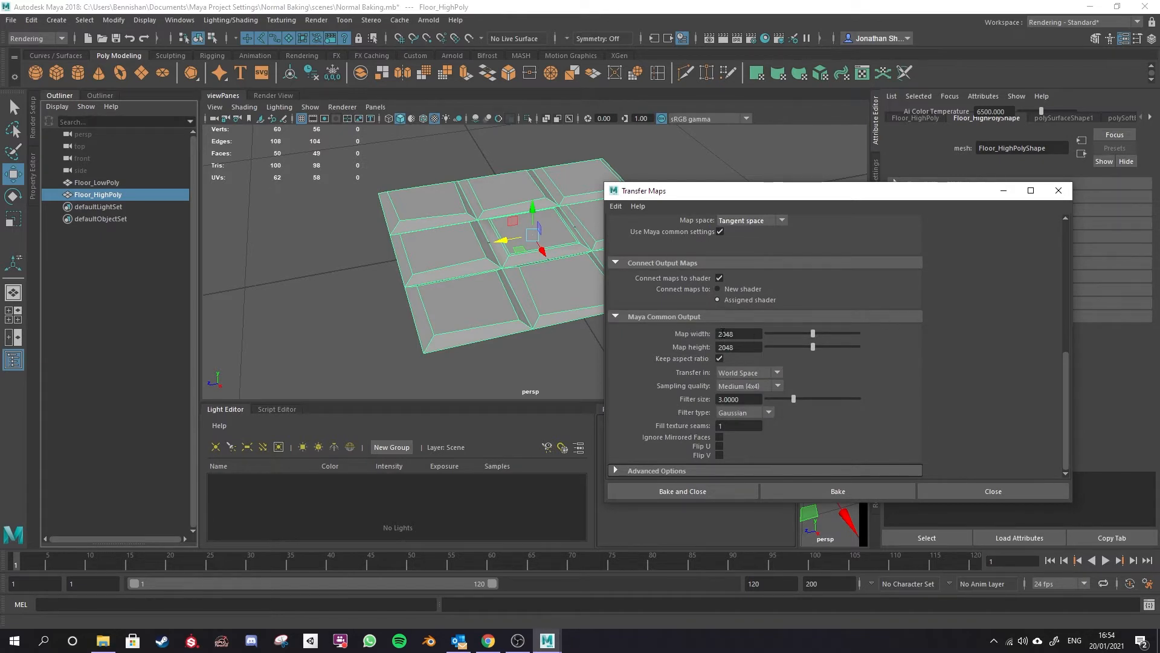
double_click(736, 336)
click(738, 347)
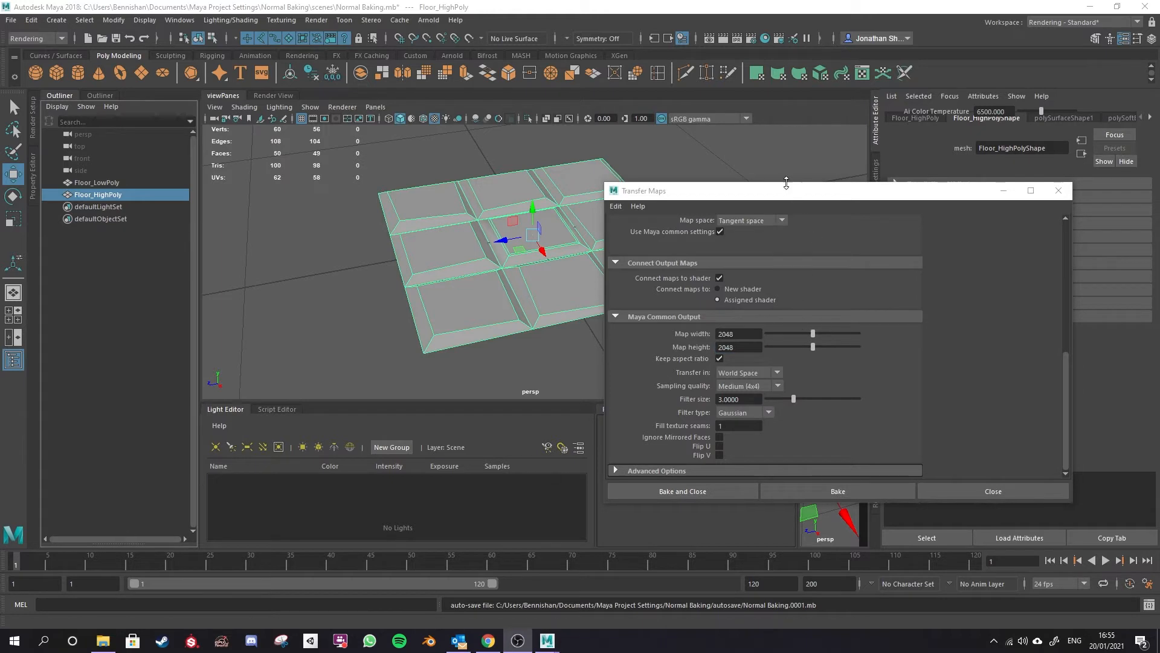
click(778, 197)
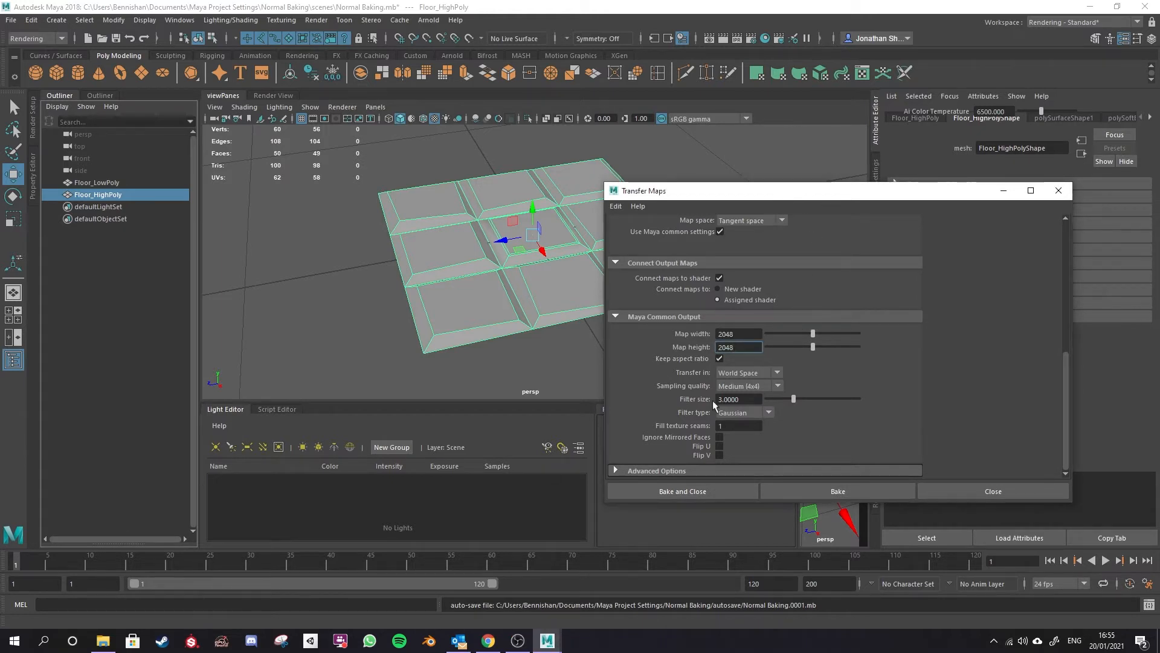
click(781, 386)
click(782, 386)
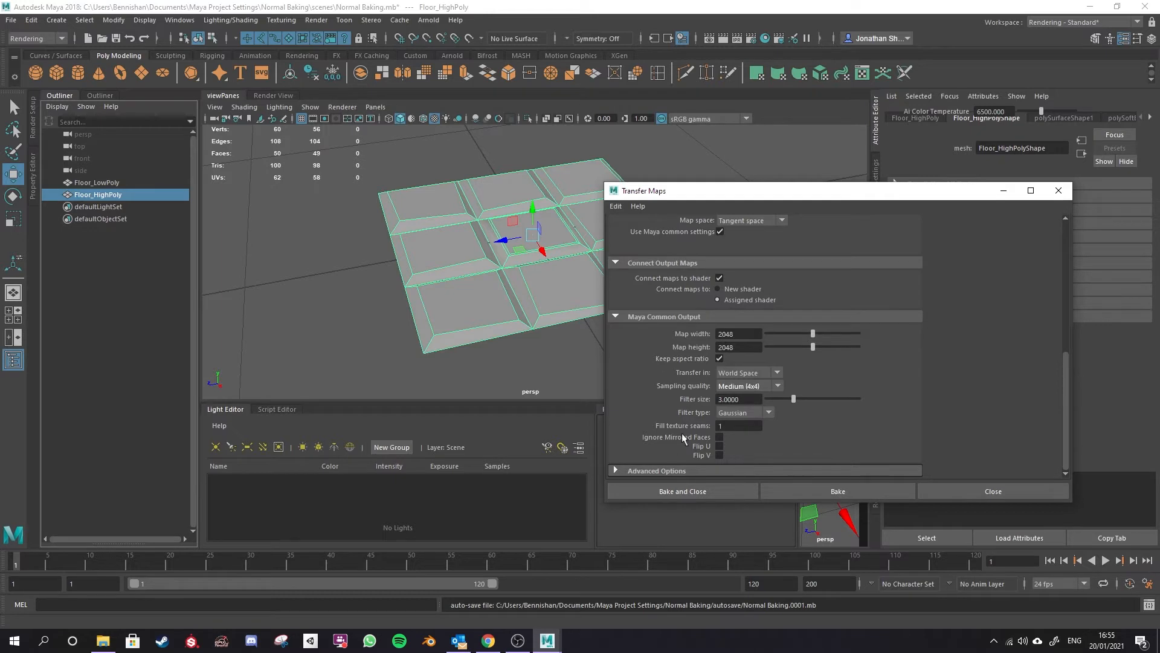
Try the Closest to Envelope search method in the advanced options and return to Inside Envelope then Outside Envelope.
click(616, 470)
scroll(1060, 376, down, 2)
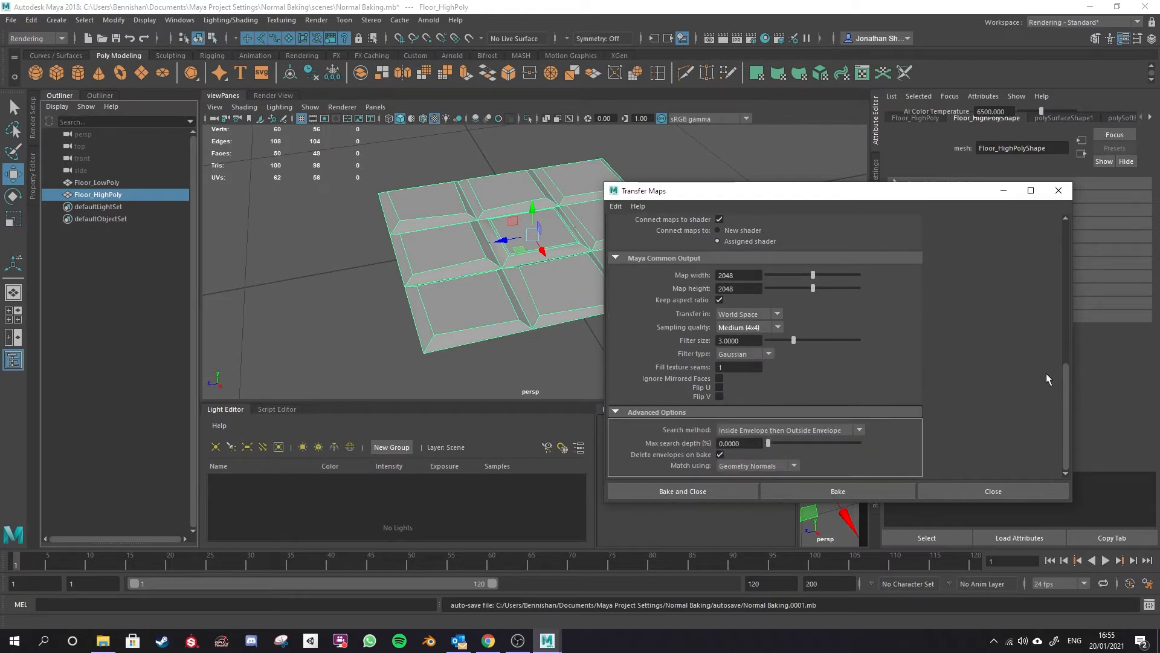
click(791, 429)
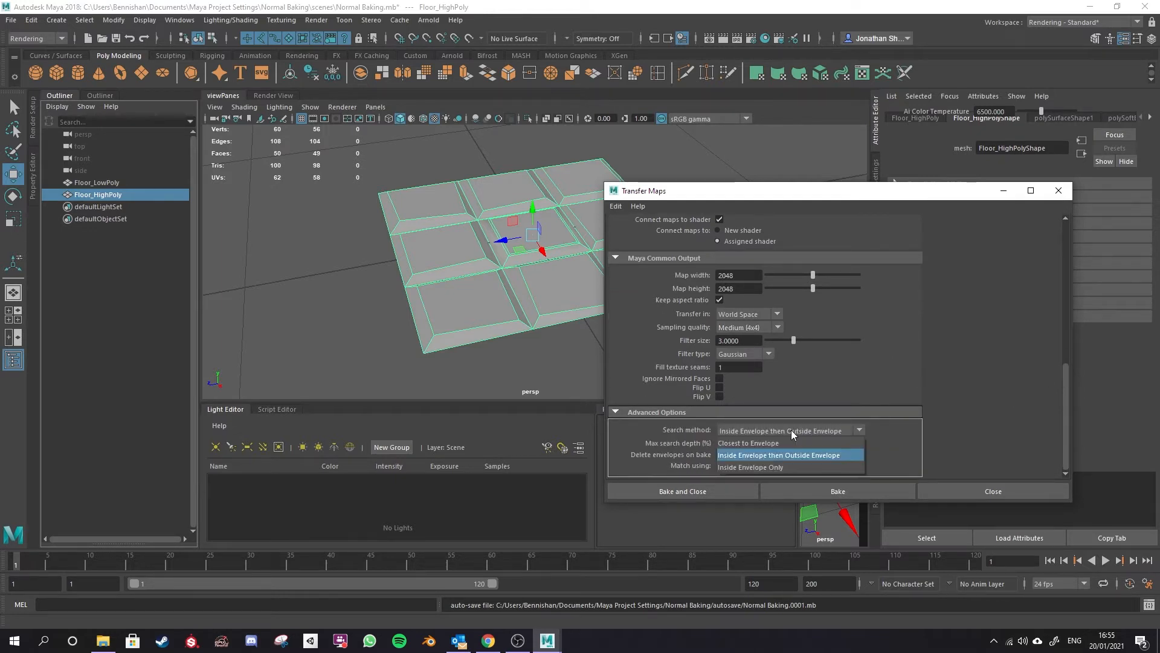
click(756, 445)
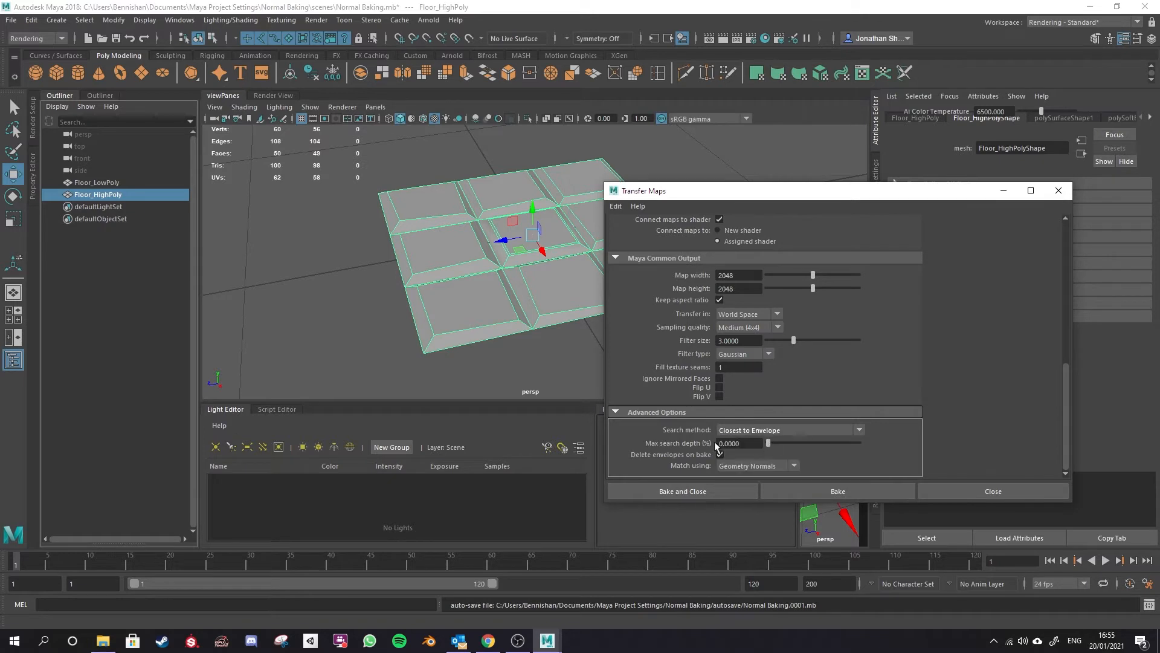
click(798, 427)
click(784, 457)
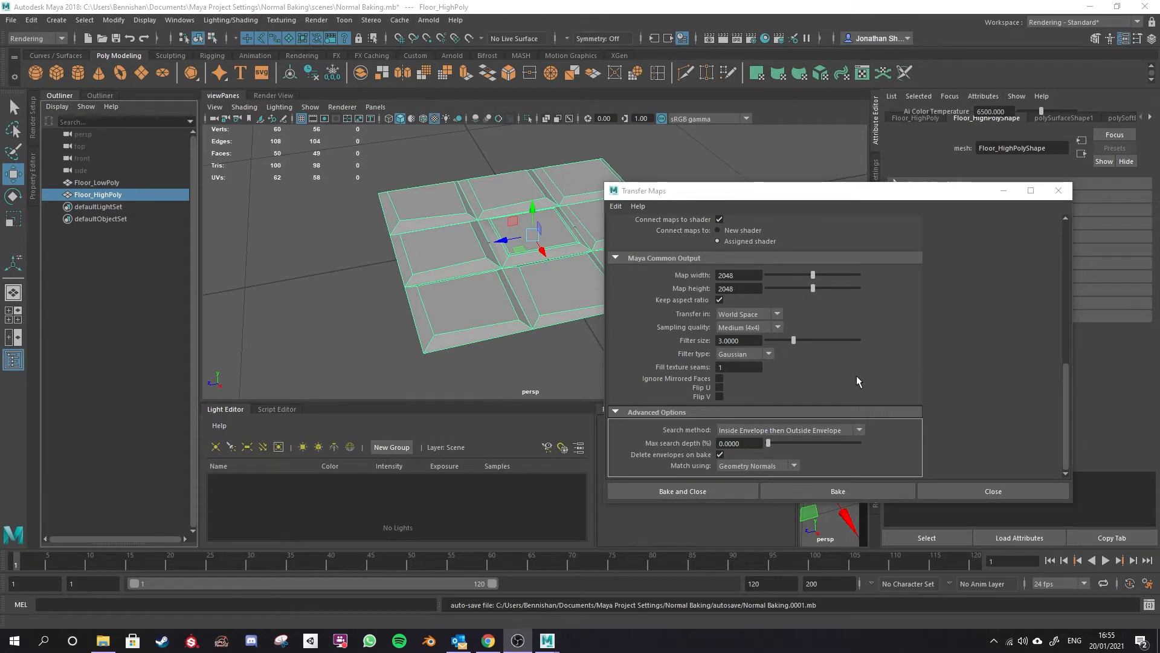
Set the Floor_LowPoly target's search envelope to 0.0 % and its display to Both.
scroll(858, 381, up, 10)
scroll(487, 234, up, 3)
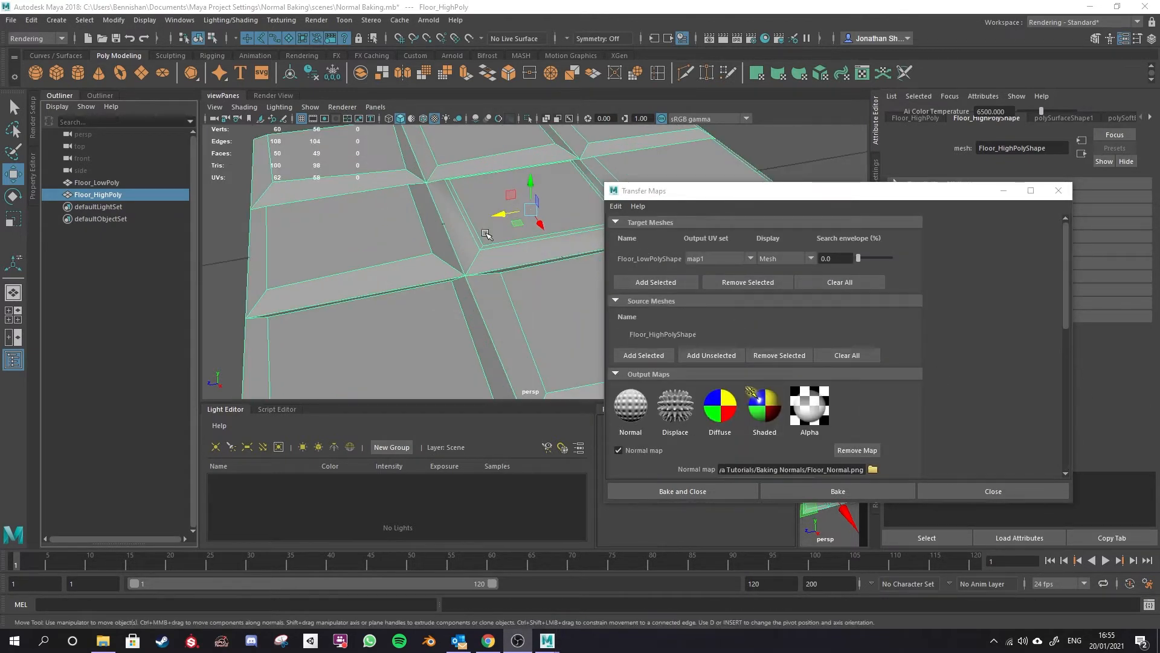
scroll(478, 242, down, 6)
scroll(449, 261, up, 3)
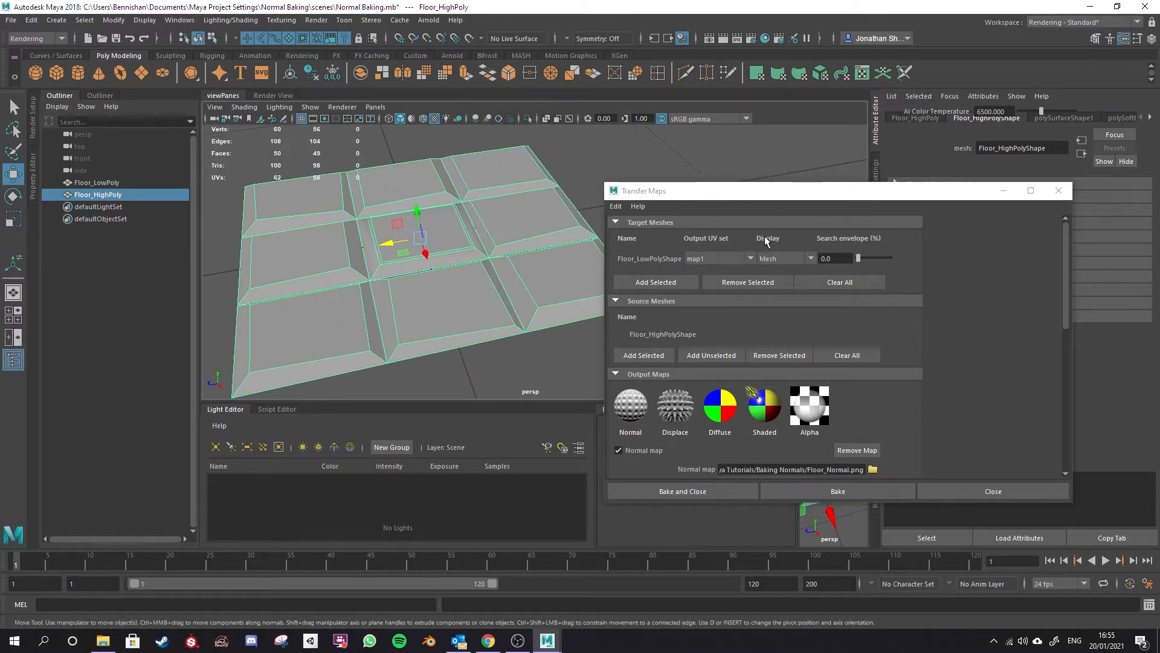
click(811, 259)
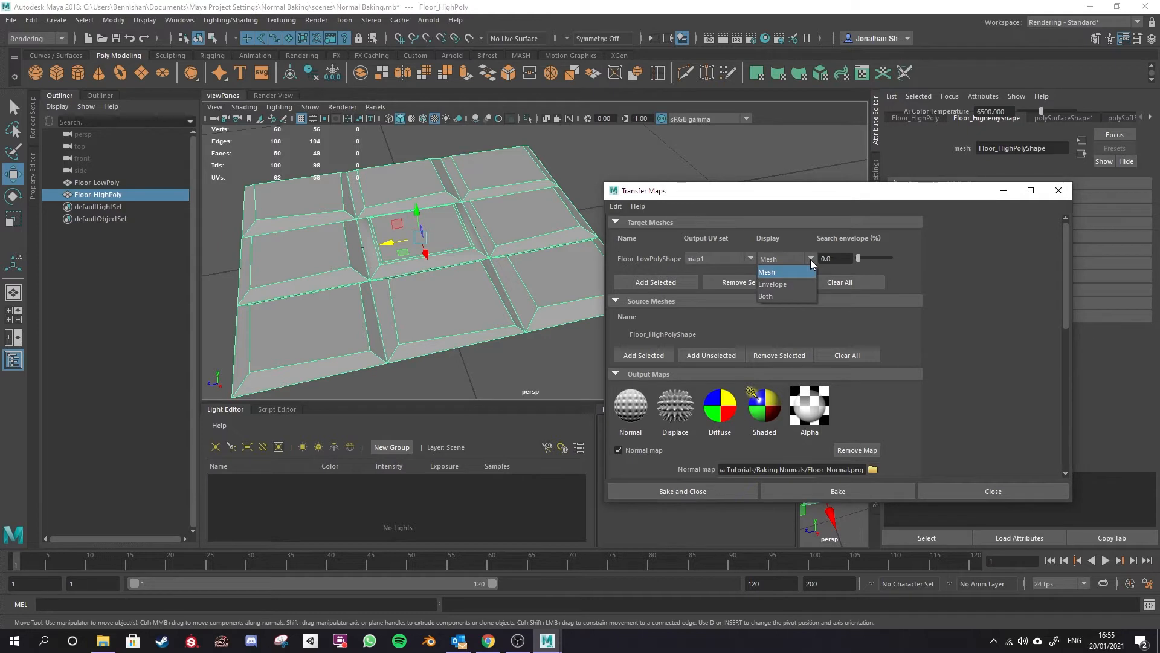
click(775, 284)
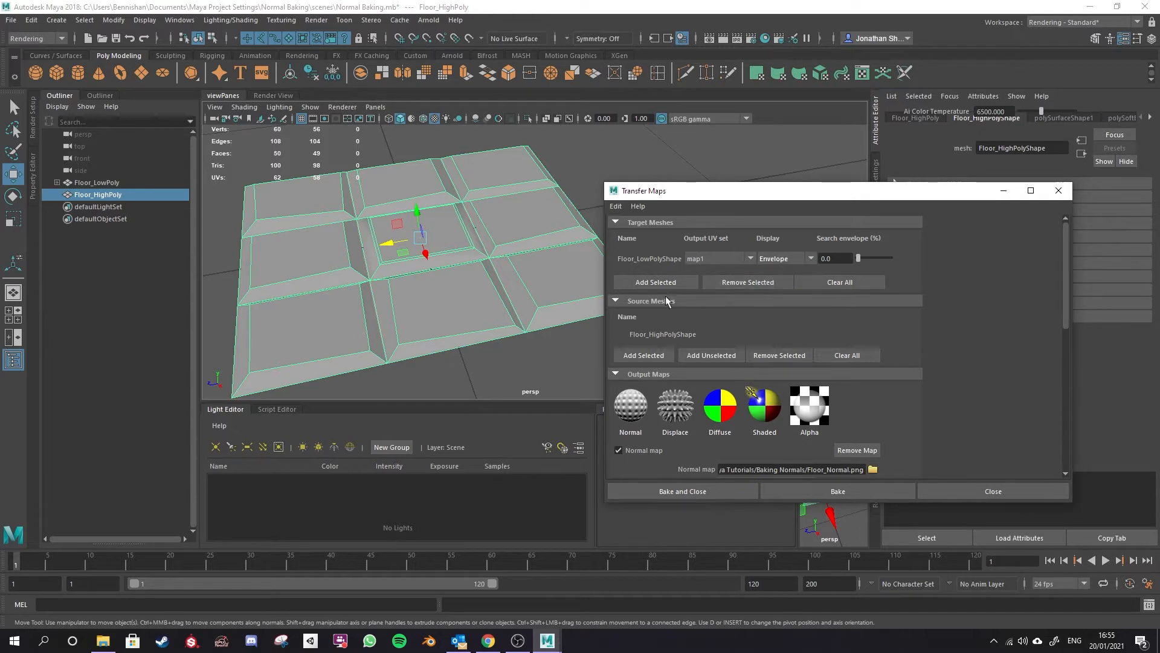
click(811, 259)
Set the target's search envelope to 5.8 % and check how it covers the high-poly tiles from the side.
alt+drag(451, 338, 479, 360)
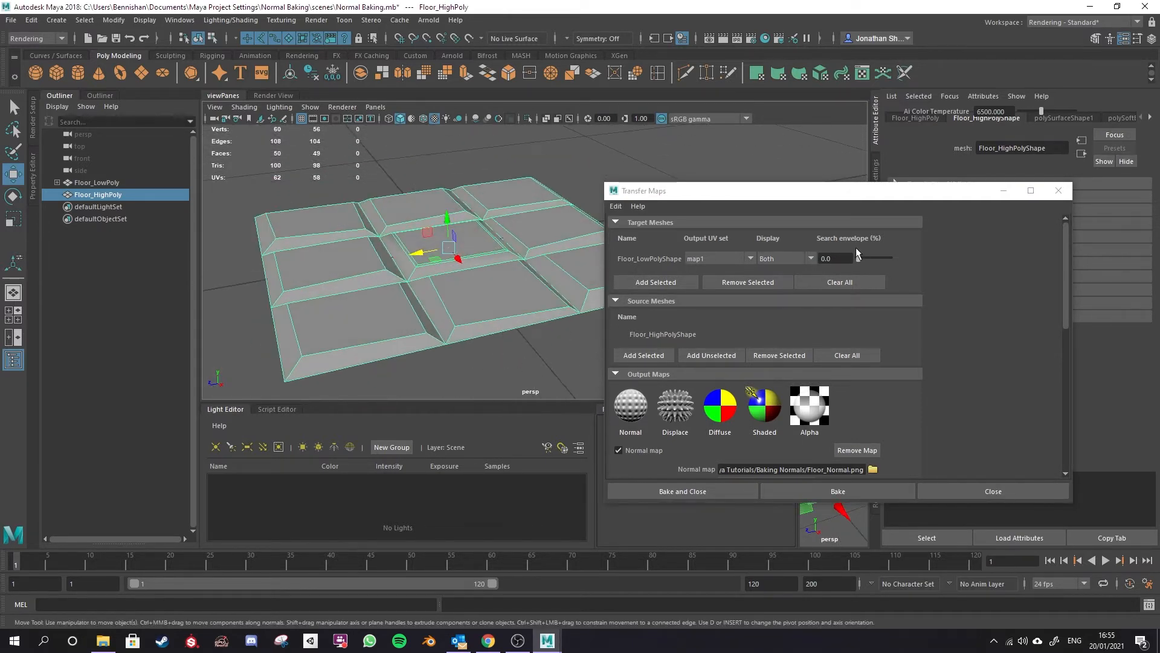
drag(859, 255, 862, 259)
alt+drag(430, 318, 390, 267)
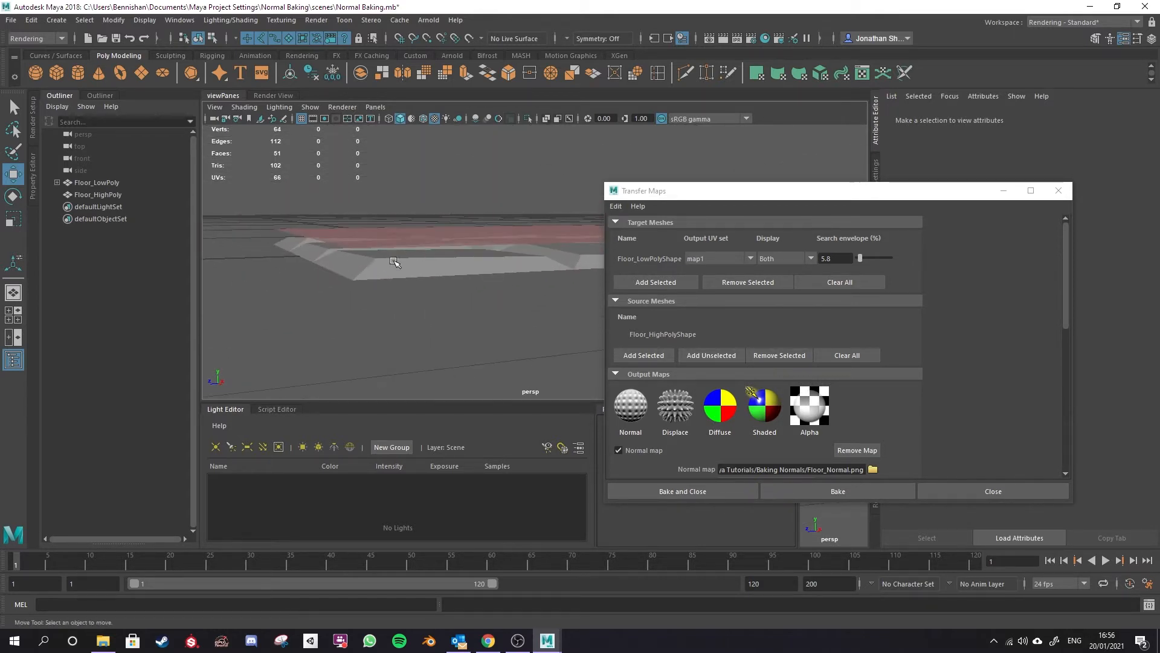
alt+drag(496, 294, 366, 188)
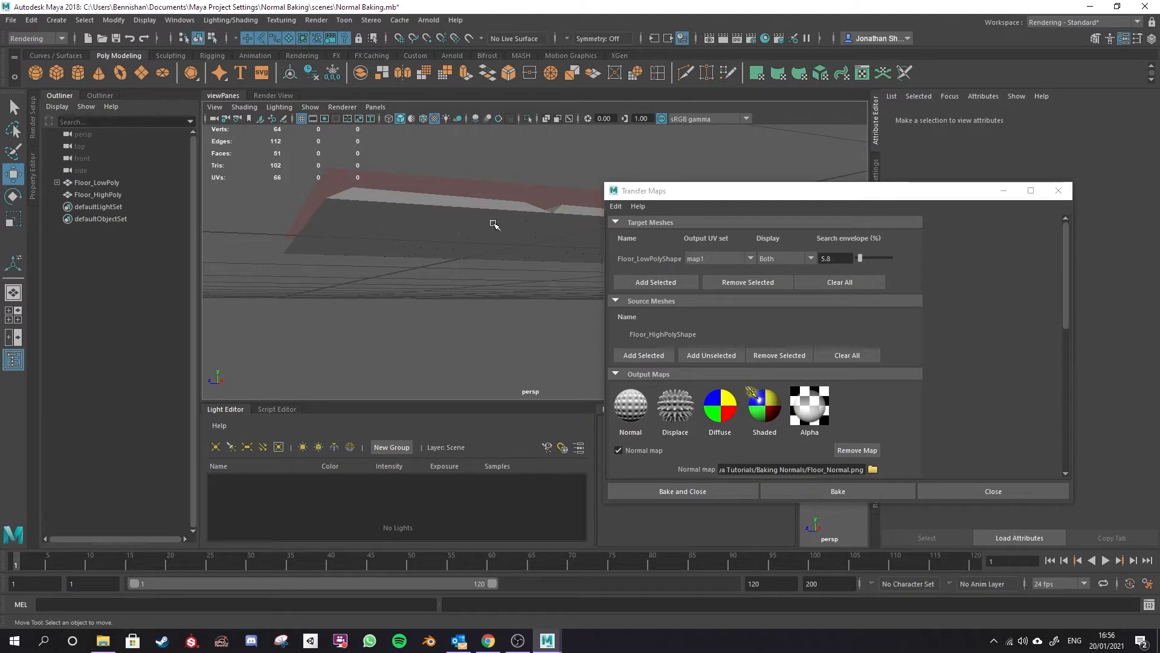
alt+drag(493, 224, 290, 340)
alt+drag(508, 329, 322, 305)
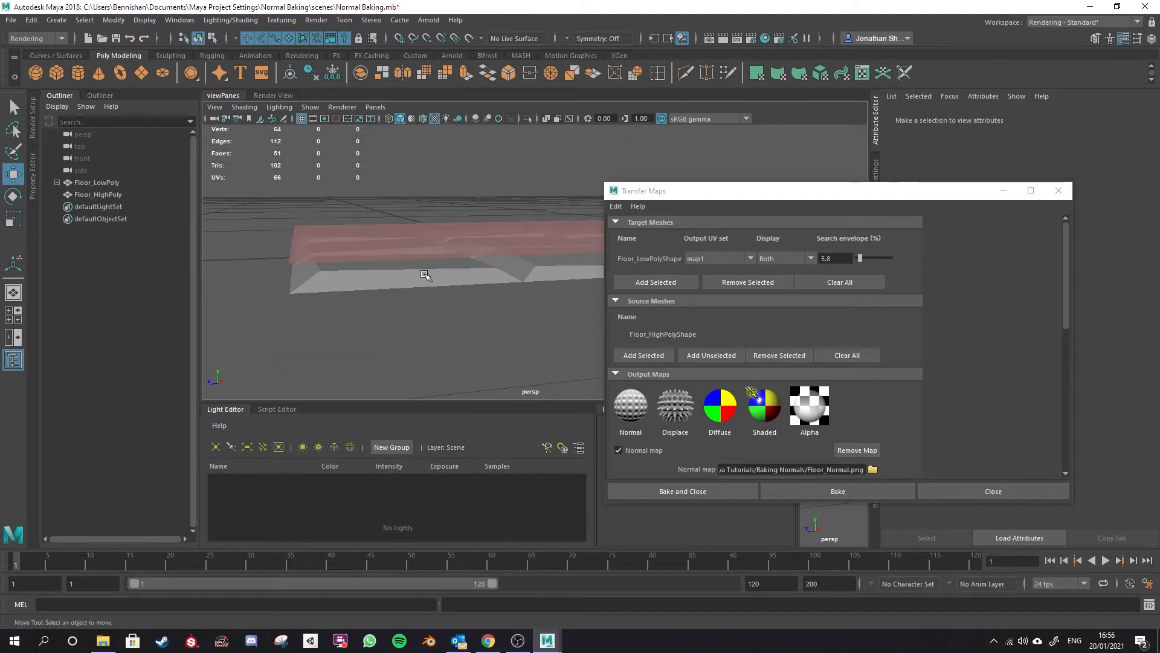
Examine from several angles how the current search envelope covers the high-poly tiles and their bevelled edges.
alt+drag(505, 306, 499, 332)
scroll(522, 315, down, 3)
alt+middle_drag(523, 315, 484, 261)
alt+drag(484, 262, 450, 364)
scroll(431, 319, up, 2)
alt+middle_drag(390, 334, 431, 321)
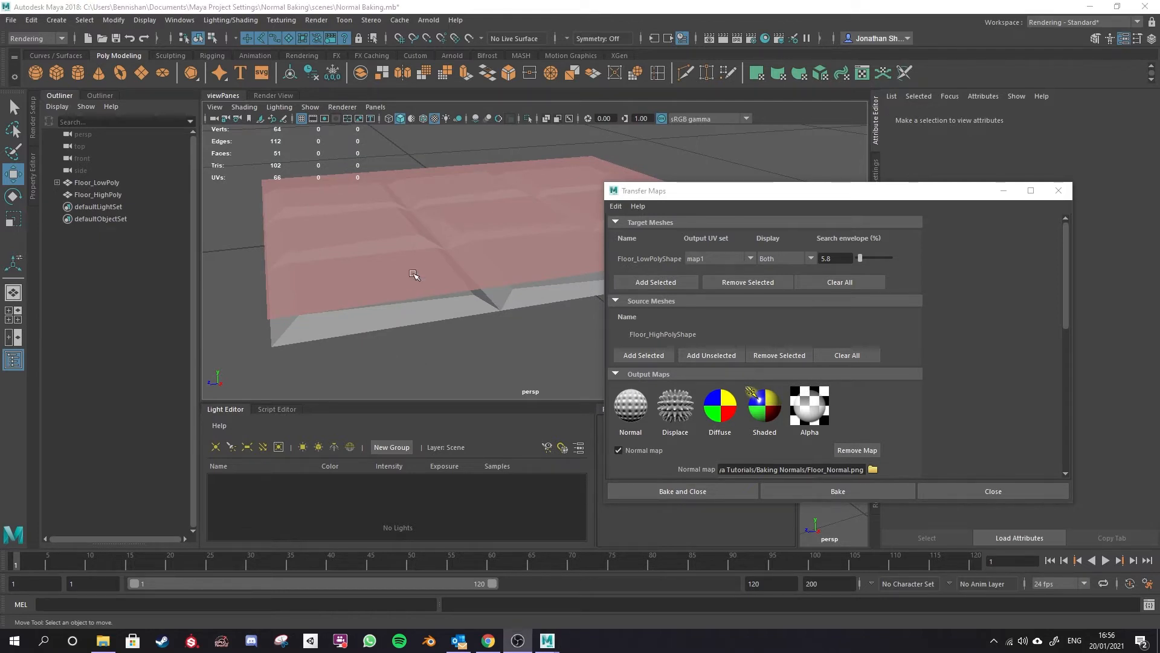
alt+drag(544, 267, 392, 275)
Try search envelopes of 25.0 % and 1.9 % for Floor_LowPoly and inspect the tile coverage.
click(868, 259)
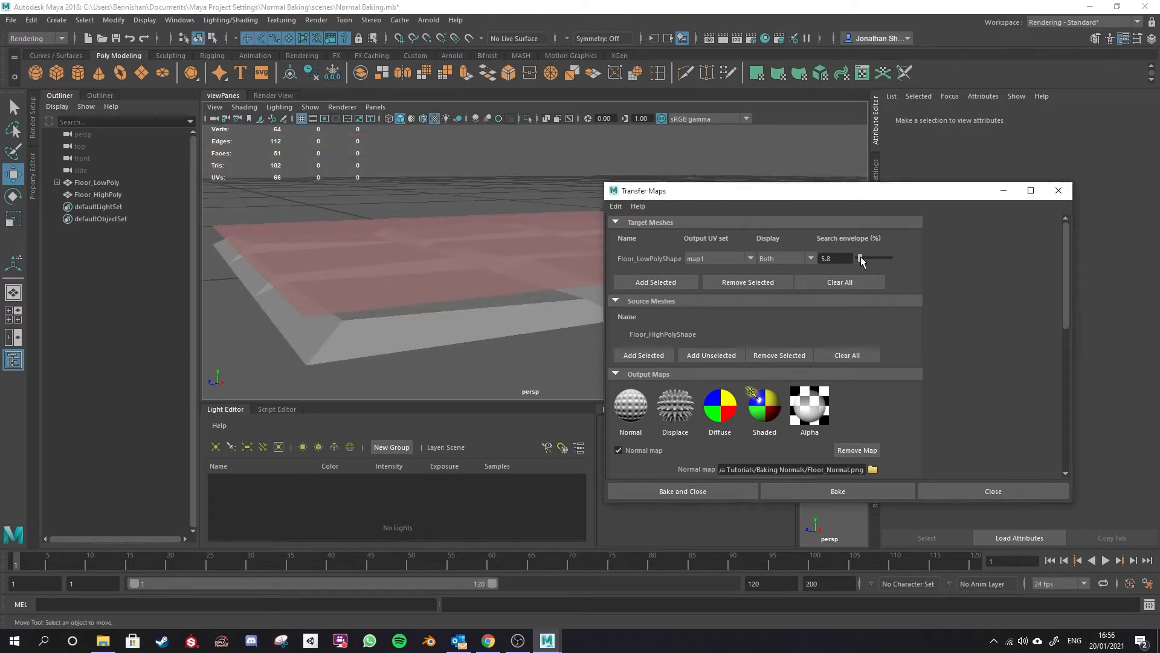
drag(868, 259, 866, 259)
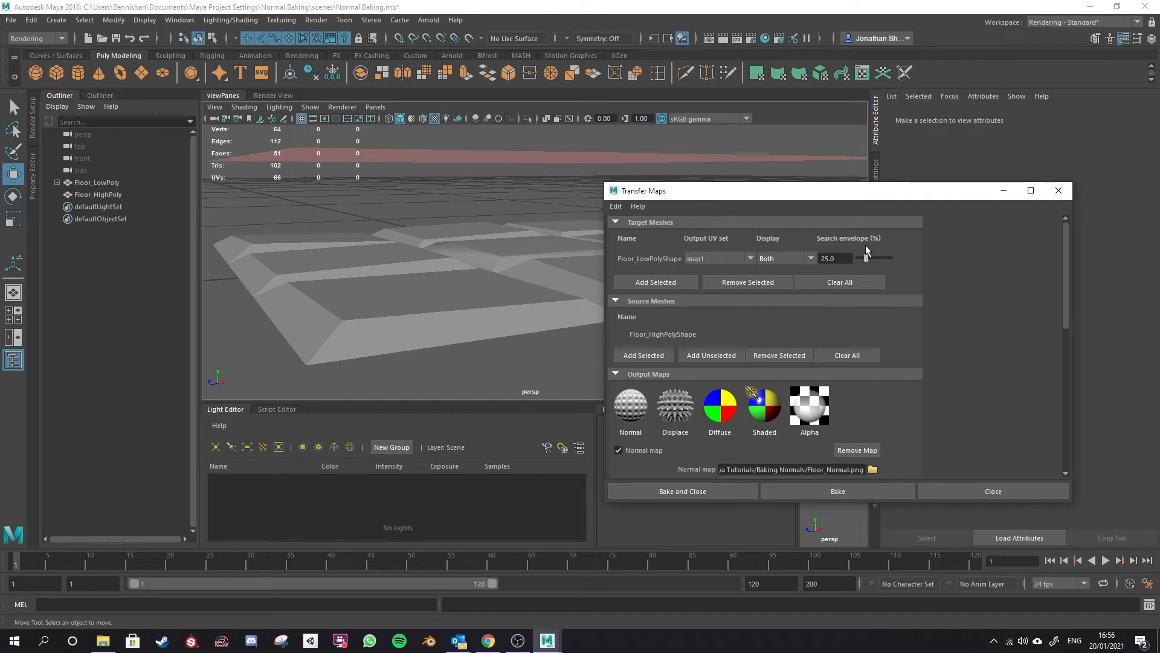
drag(867, 259, 859, 259)
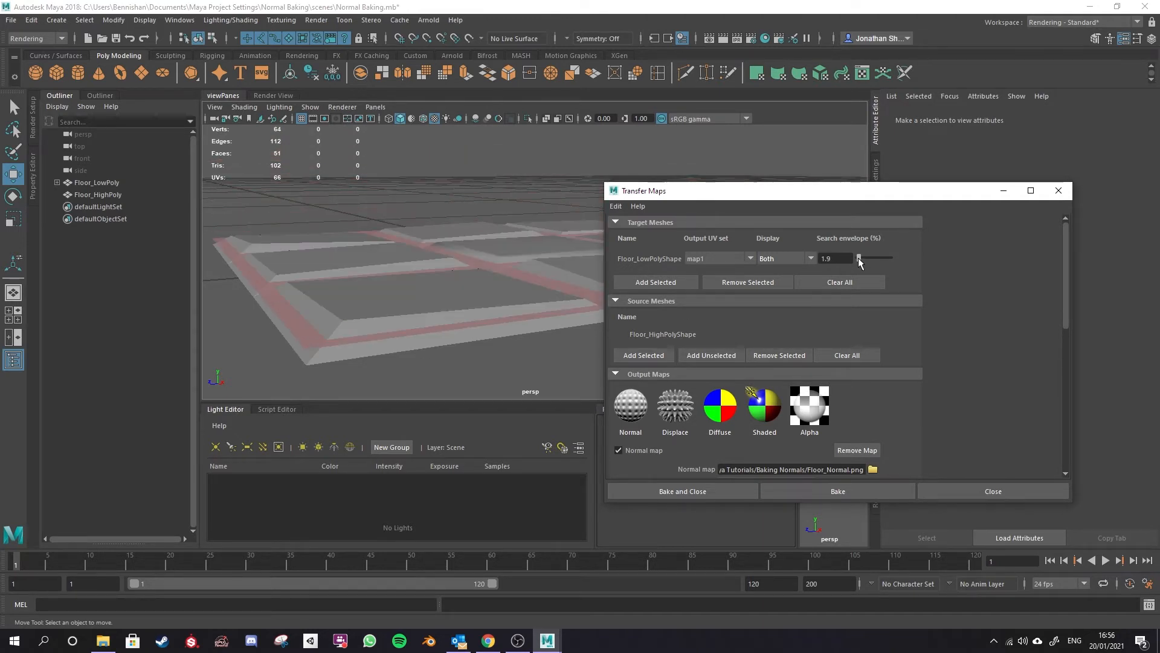
alt+drag(326, 347, 400, 367)
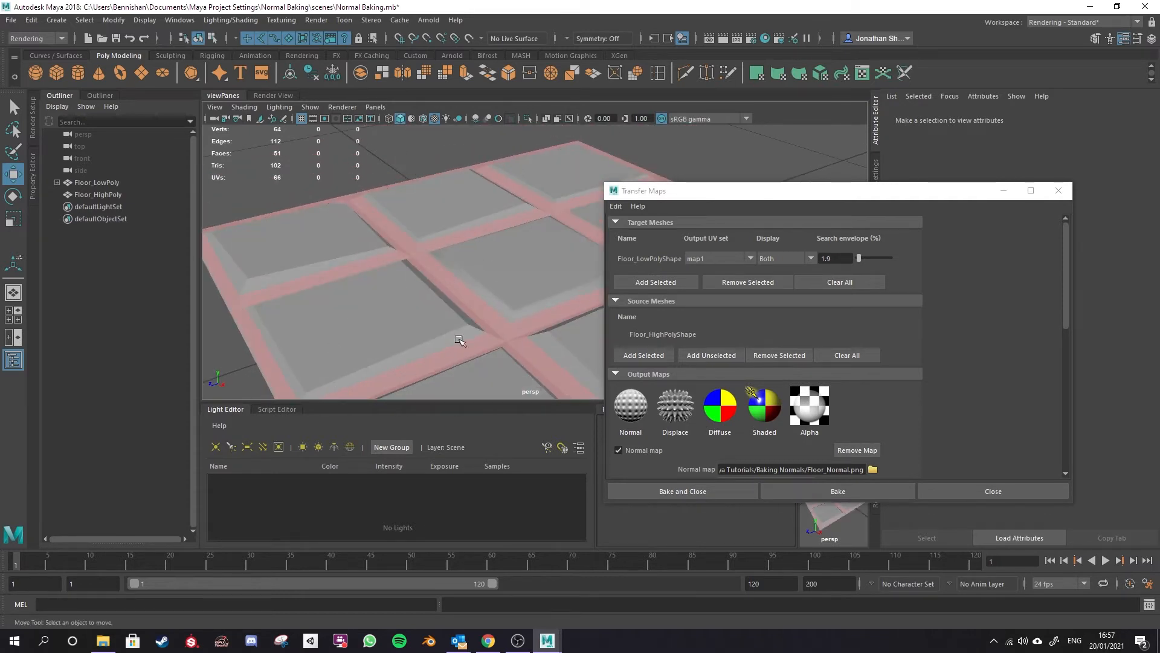
scroll(463, 328, down, 5)
alt+drag(462, 364, 515, 315)
scroll(527, 332, up, 5)
alt+middle_drag(528, 336, 547, 294)
Set the Floor_LowPoly search envelope to 3.8 % and inspect closely where tiles poke through it.
drag(858, 258, 860, 259)
mouse_move(454, 287)
alt+mouse_down()
mouse_move(454, 258)
mouse_move(444, 283)
alt+mouse_up()
scroll(435, 266, up, 4)
alt+middle_drag(502, 259, 430, 233)
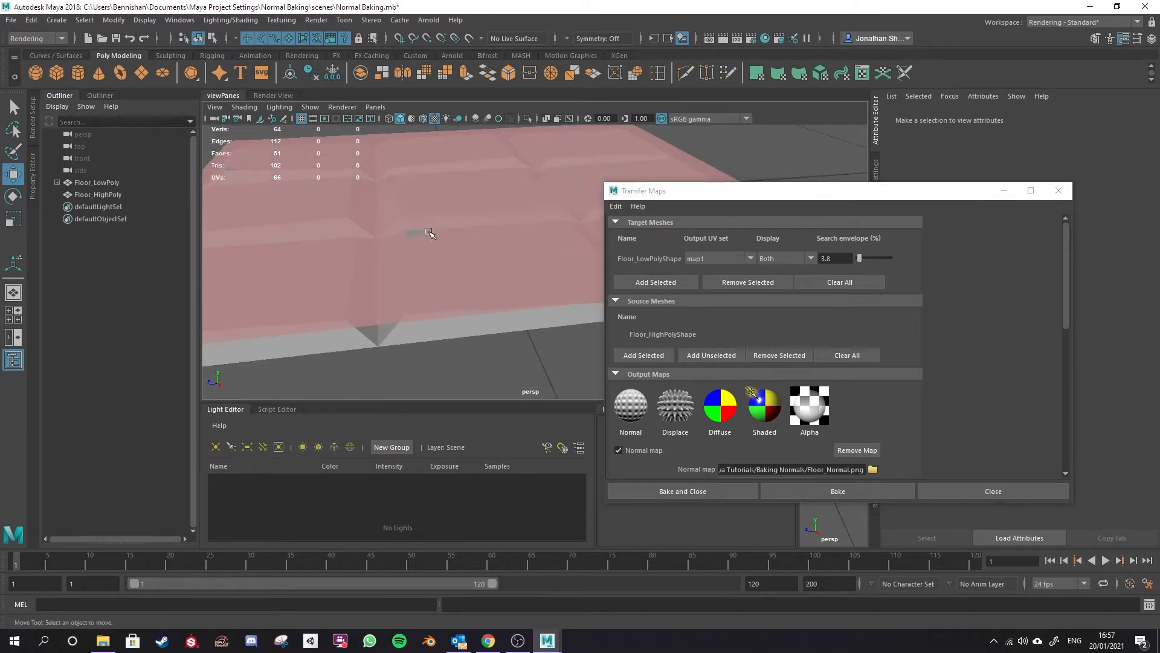
scroll(404, 242, up, 3)
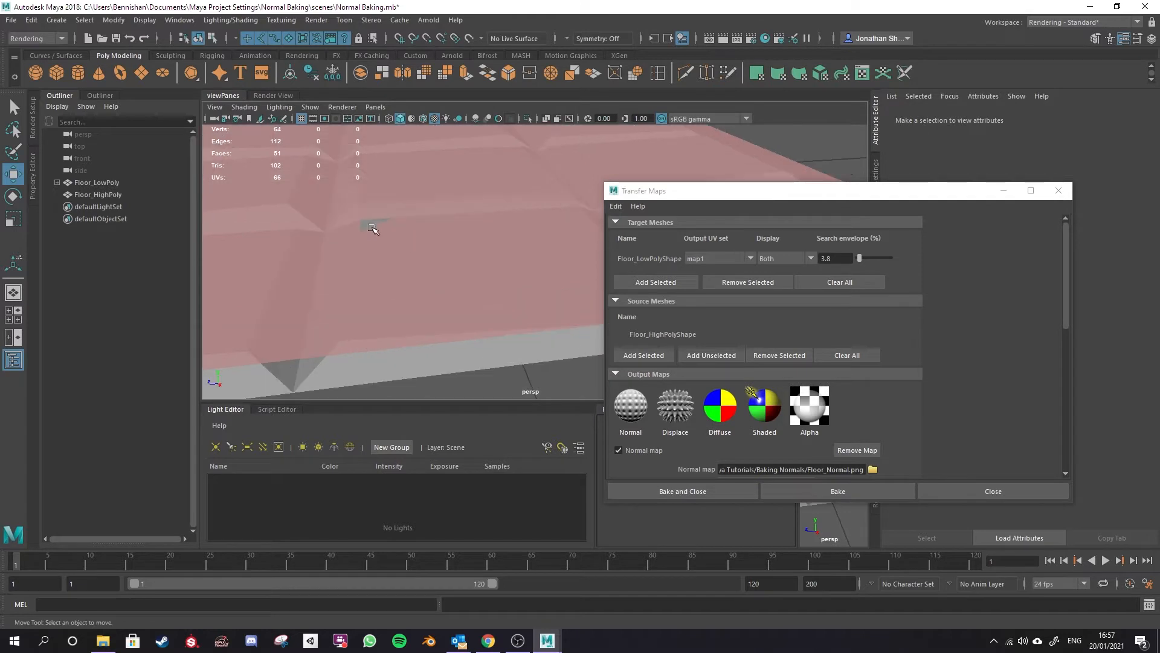
scroll(372, 229, down, 3)
Set the Floor_LowPoly search envelope to 4.0 % and check that it covers the tile surfaces.
text(4)
key(Return)
scroll(479, 230, down, 4)
alt+drag(479, 230, 484, 347)
scroll(512, 345, up, 4)
scroll(484, 346, down, 6)
alt+middle_drag(471, 331, 466, 324)
alt+drag(466, 324, 461, 344)
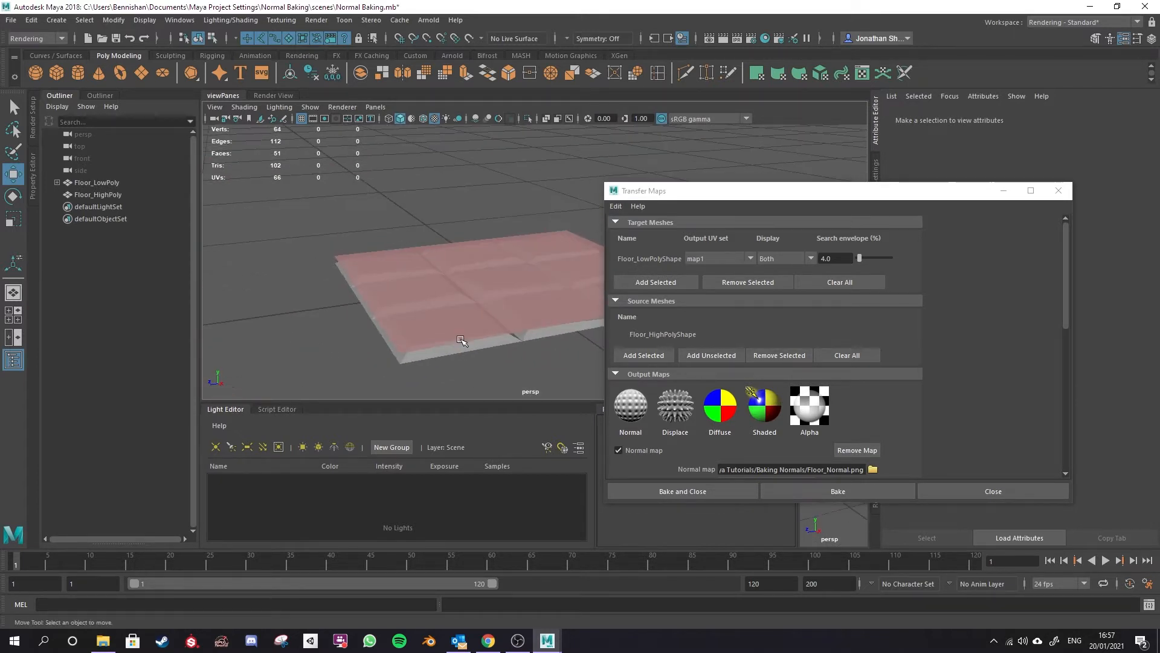
Bake the normal map with the current Transfer Maps settings and inspect it on Floor_LowPoly.
scroll(921, 393, down, 3)
scroll(920, 417, down, 3)
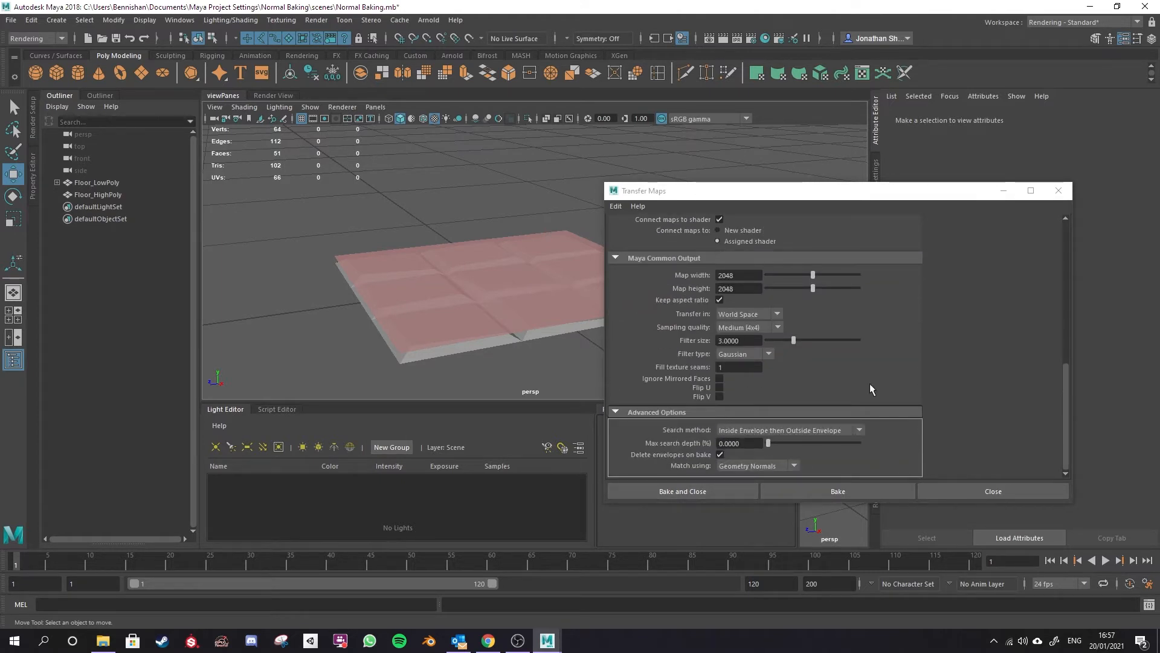
click(801, 491)
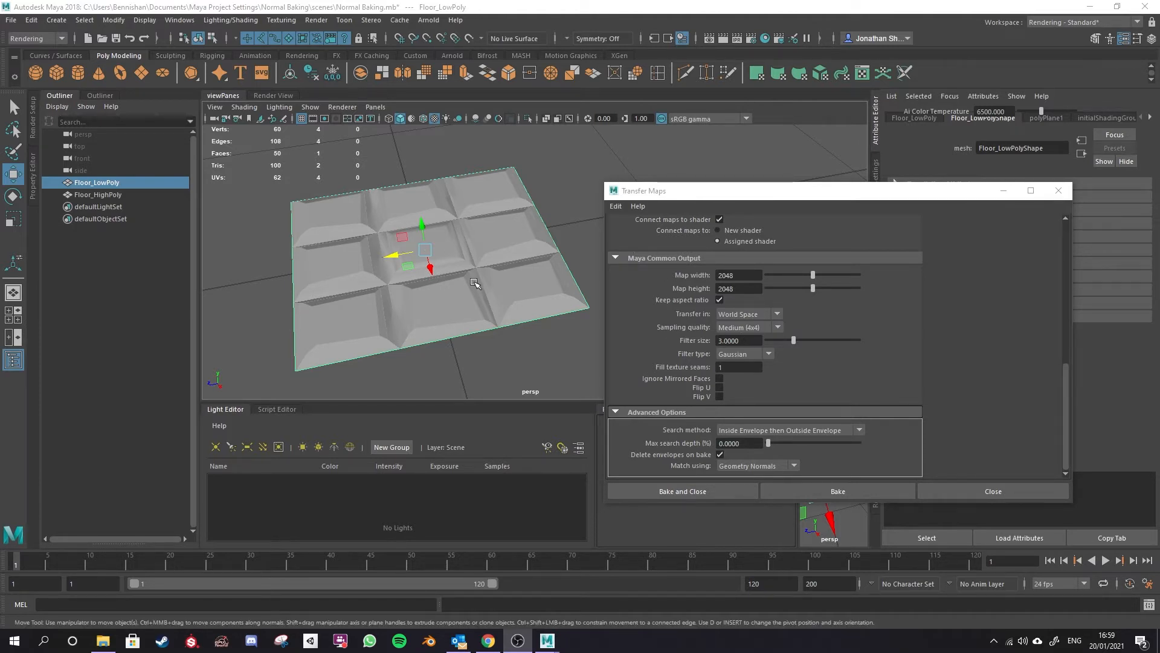
alt+drag(475, 283, 464, 305)
scroll(464, 305, up, 3)
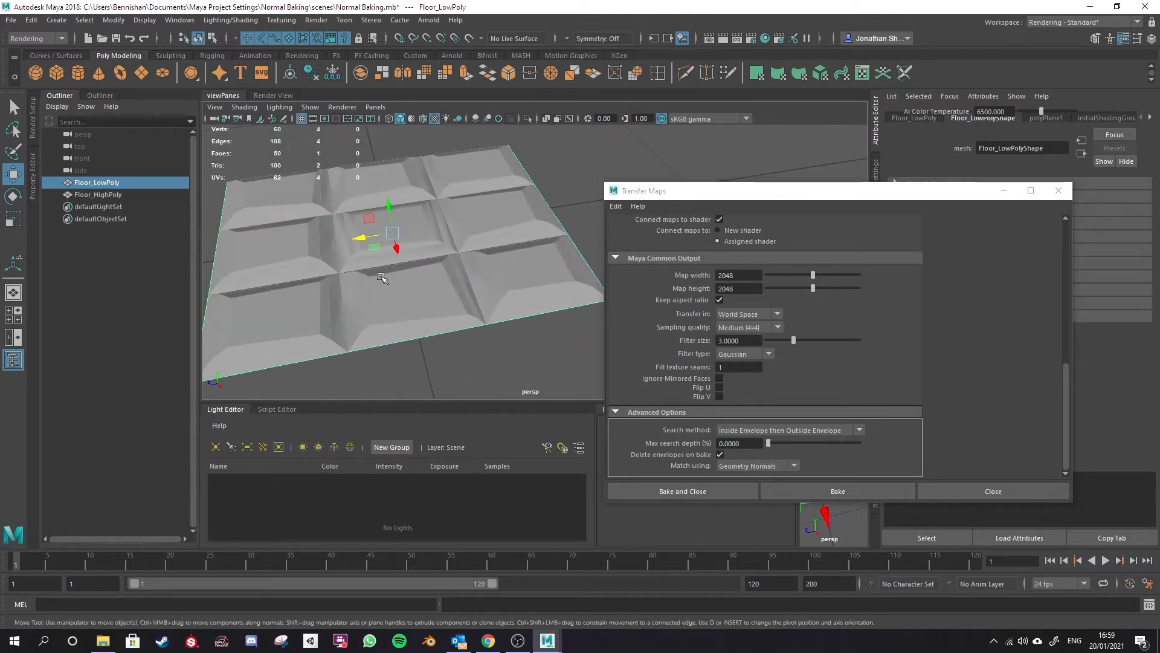
alt+drag(444, 322, 465, 324)
scroll(452, 327, down, 5)
scroll(411, 331, up, 5)
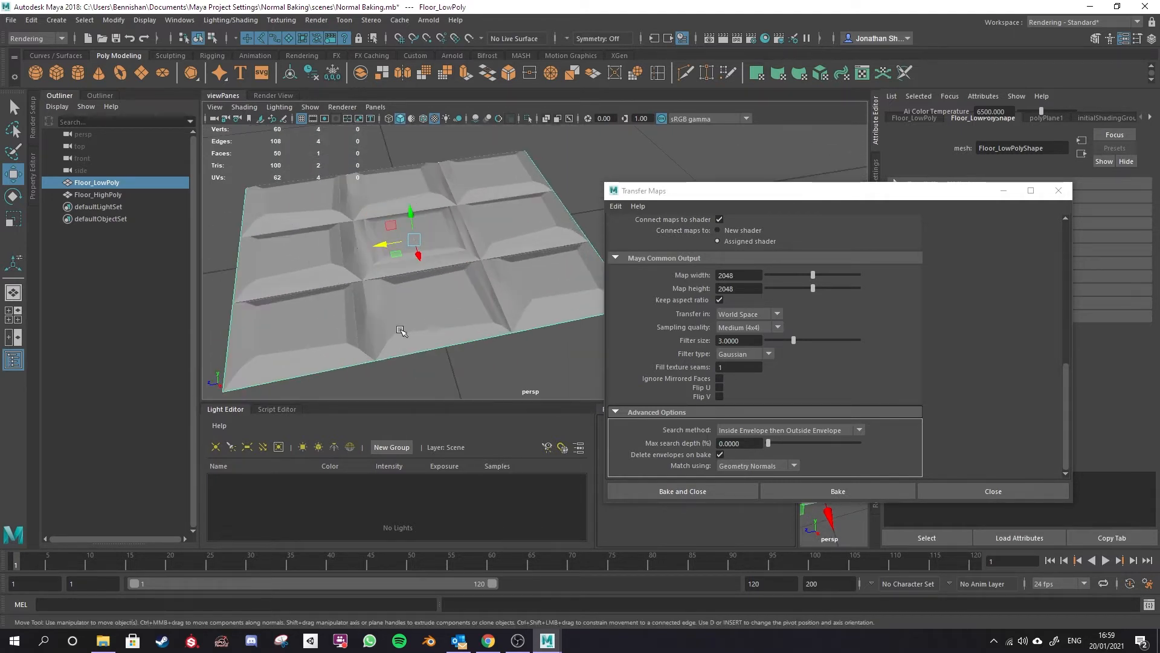
alt+middle_drag(401, 331, 453, 279)
scroll(396, 275, down, 4)
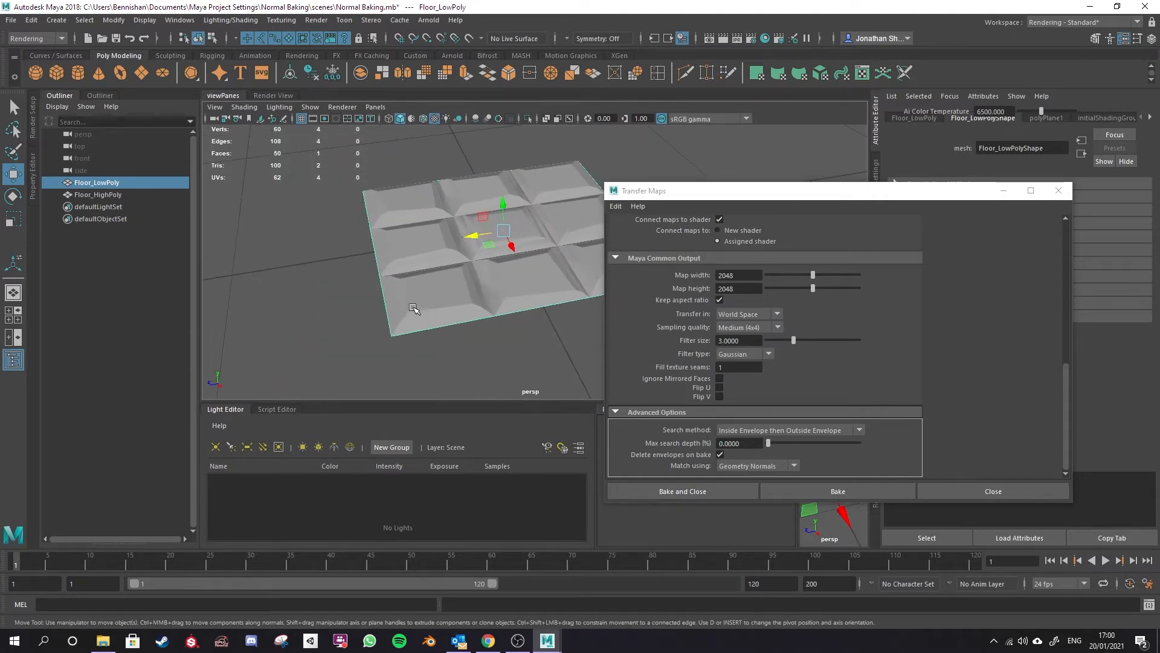
Move Floor_LowPoly sideways off Floor_HighPoly so that the two floors lie side by side.
click(104, 185)
scroll(423, 260, down, 4)
drag(487, 253, 401, 298)
scroll(371, 274, down, 3)
alt+middle_drag(490, 287, 427, 278)
scroll(428, 278, up, 5)
alt+drag(427, 278, 358, 256)
alt+drag(385, 282, 484, 241)
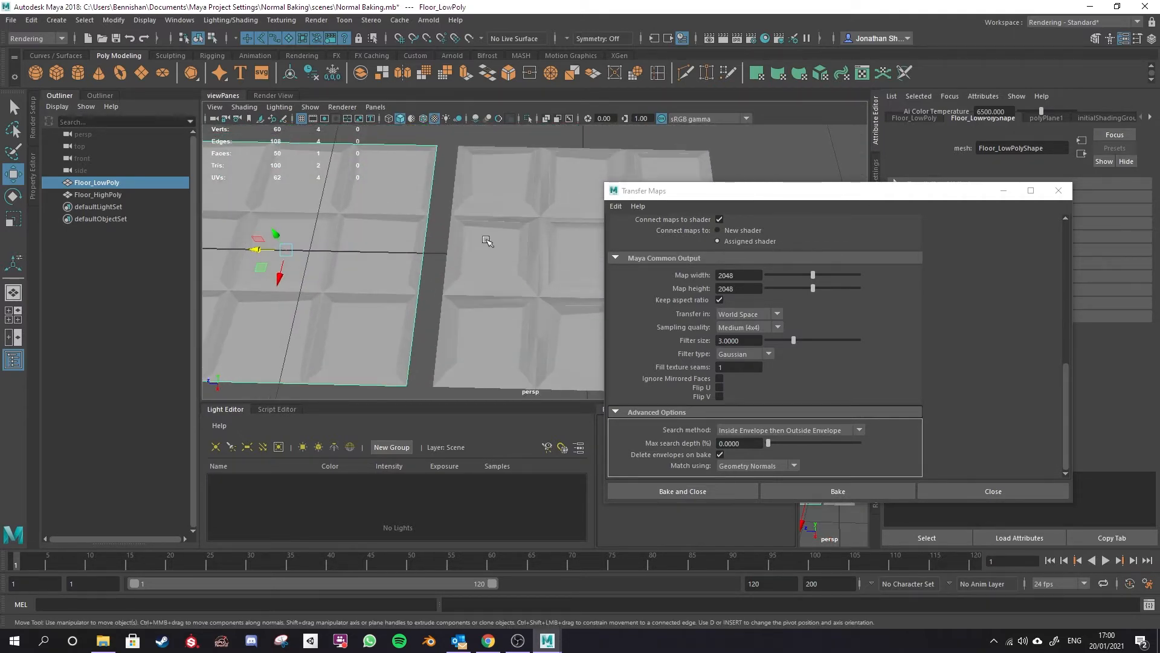
Close Transfer Maps and assign a new Lambert material to Floor_HighPoly.
click(526, 227)
drag(780, 190, 713, 228)
click(1001, 231)
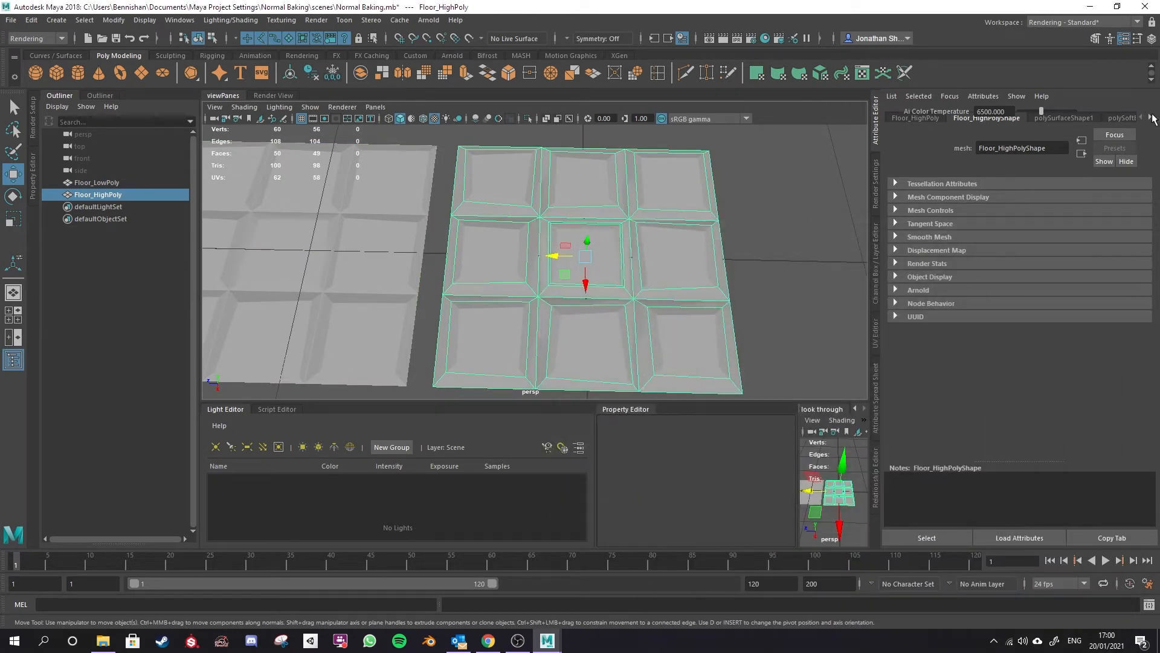
right_drag(621, 265, 649, 571)
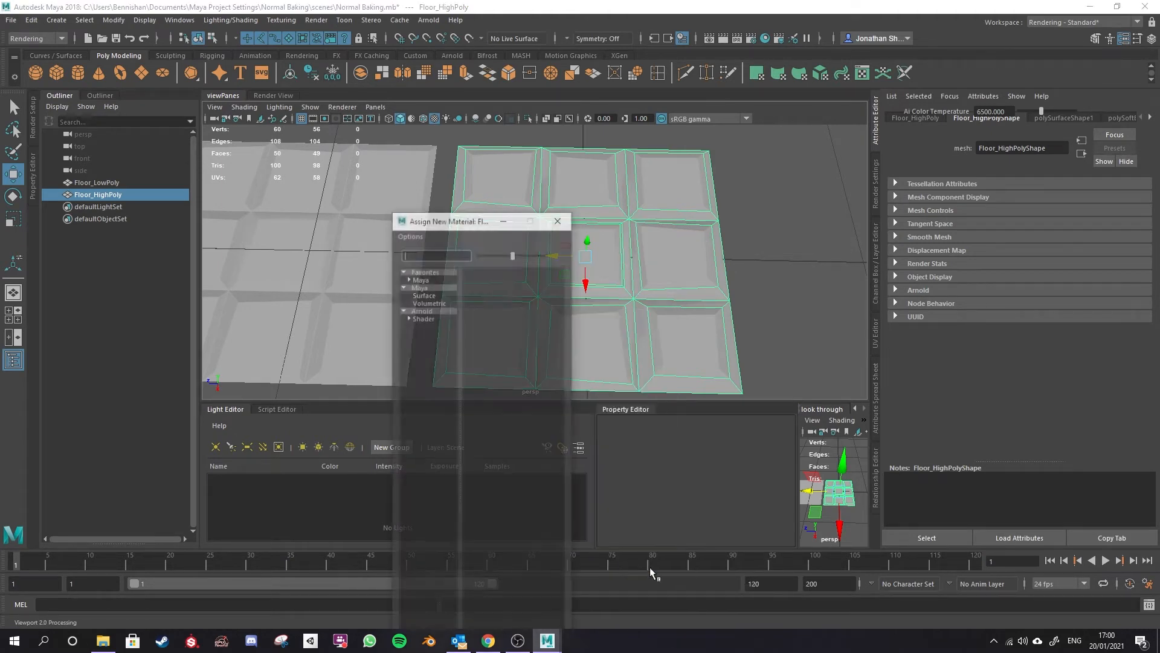
scroll(505, 433, up, 3)
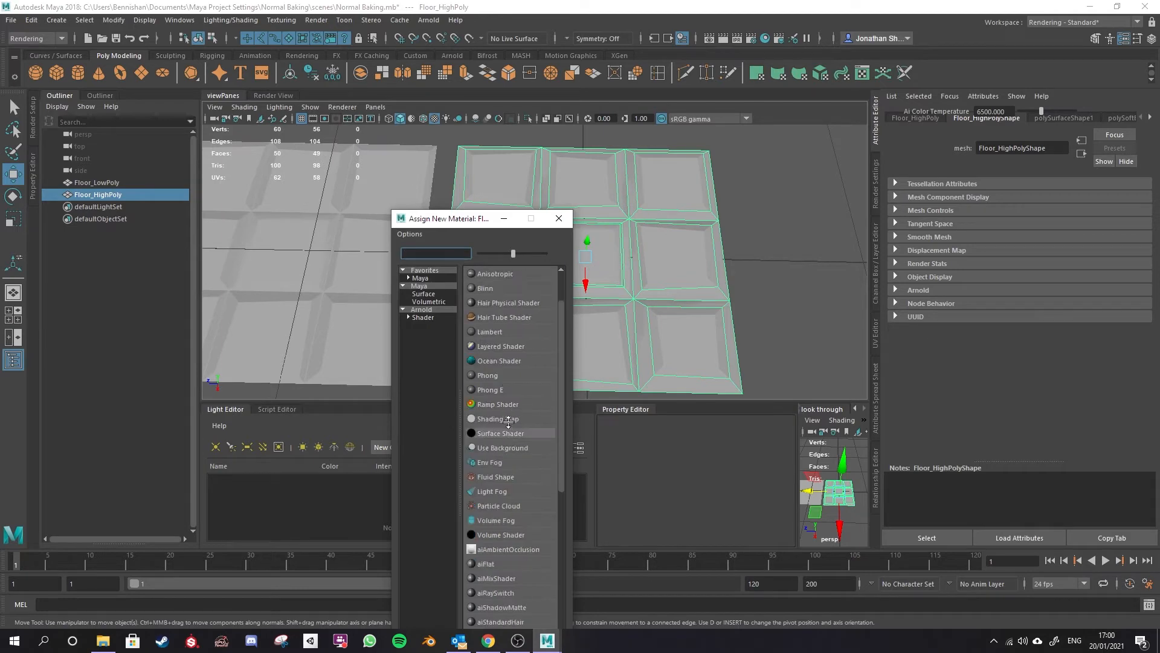
click(507, 419)
alt+drag(466, 296, 544, 242)
right_drag(544, 242, 565, 224)
click(646, 338)
Compare the baked low-poly floor with the high-poly floor from above, at an angle and edge-on.
alt+drag(646, 338, 407, 259)
alt+middle_drag(407, 258, 518, 295)
click(518, 295)
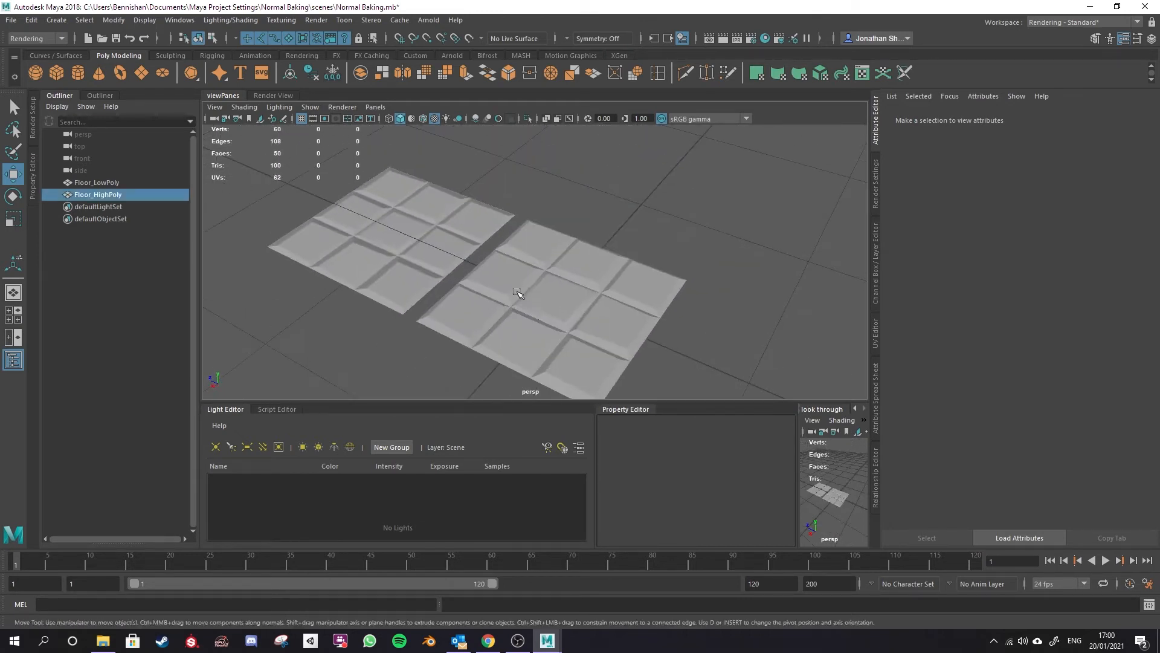
click(388, 243)
alt+drag(389, 243, 485, 269)
alt+drag(399, 277, 435, 271)
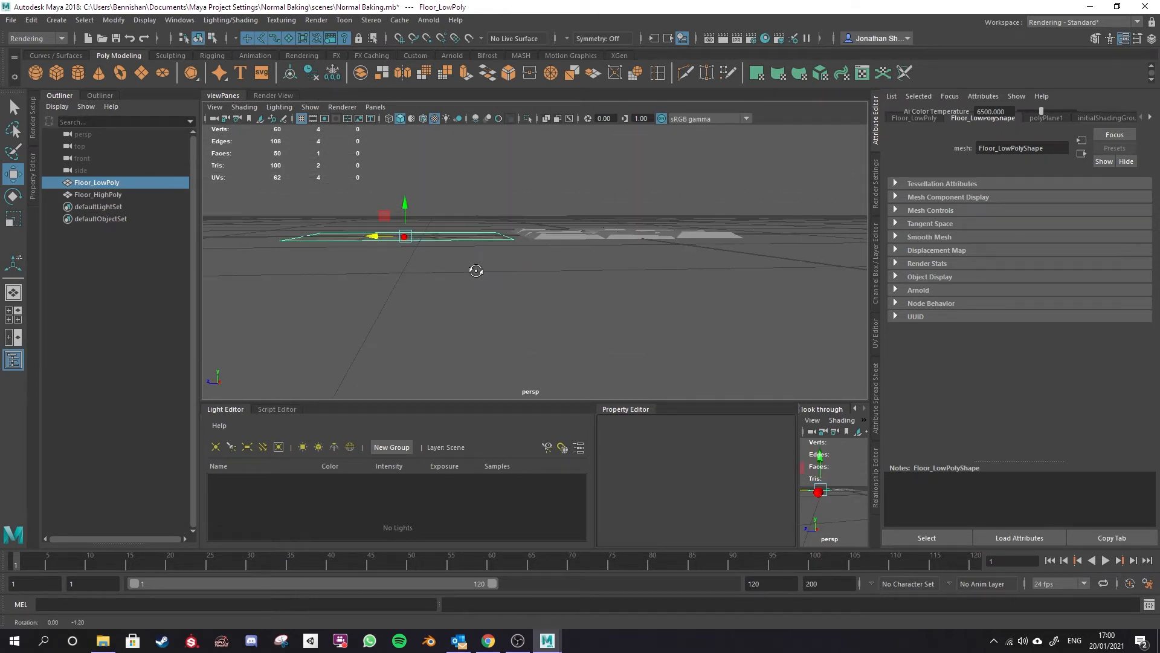
alt+drag(663, 269, 701, 269)
click(668, 303)
alt+drag(580, 311, 620, 325)
click(496, 317)
alt+drag(376, 282, 531, 298)
alt+drag(466, 393, 520, 357)
click(457, 305)
alt+drag(457, 305, 477, 355)
alt+drag(563, 327, 695, 284)
click(758, 239)
alt+drag(759, 239, 661, 215)
alt+drag(507, 237, 482, 246)
alt+drag(587, 321, 591, 357)
alt+middle_drag(590, 357, 550, 269)
alt+drag(550, 269, 502, 284)
Assign the existing lambert2 material to Floor_LowPoly for comparison and reassign lambert1.
right_click(492, 279)
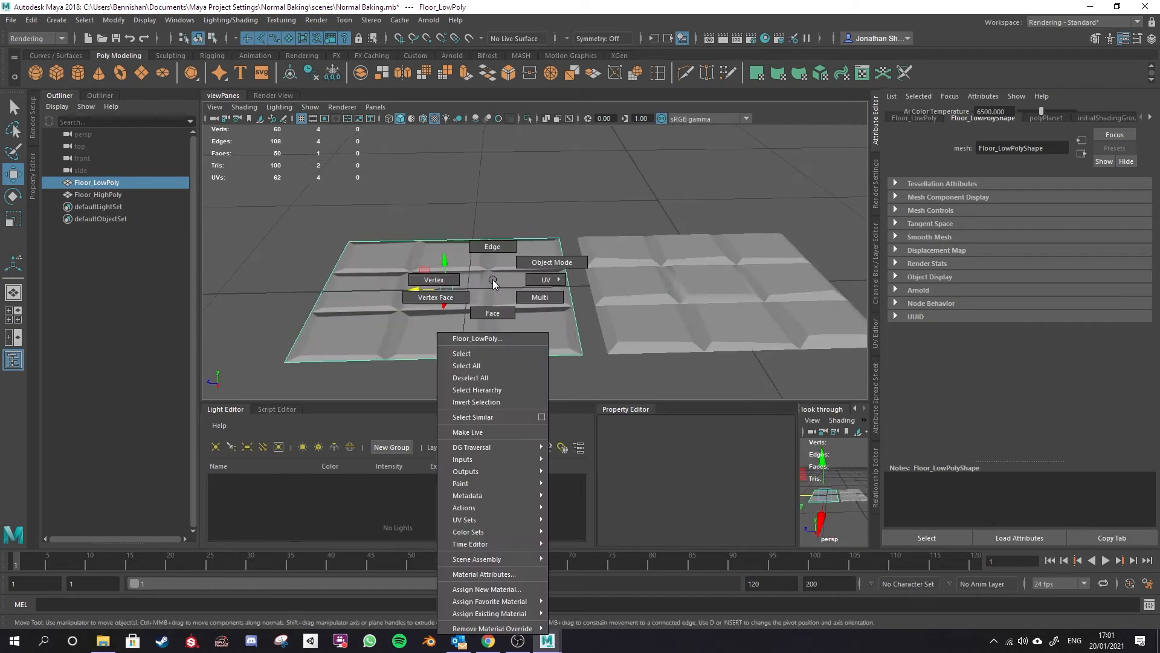
mouse_move(489, 613)
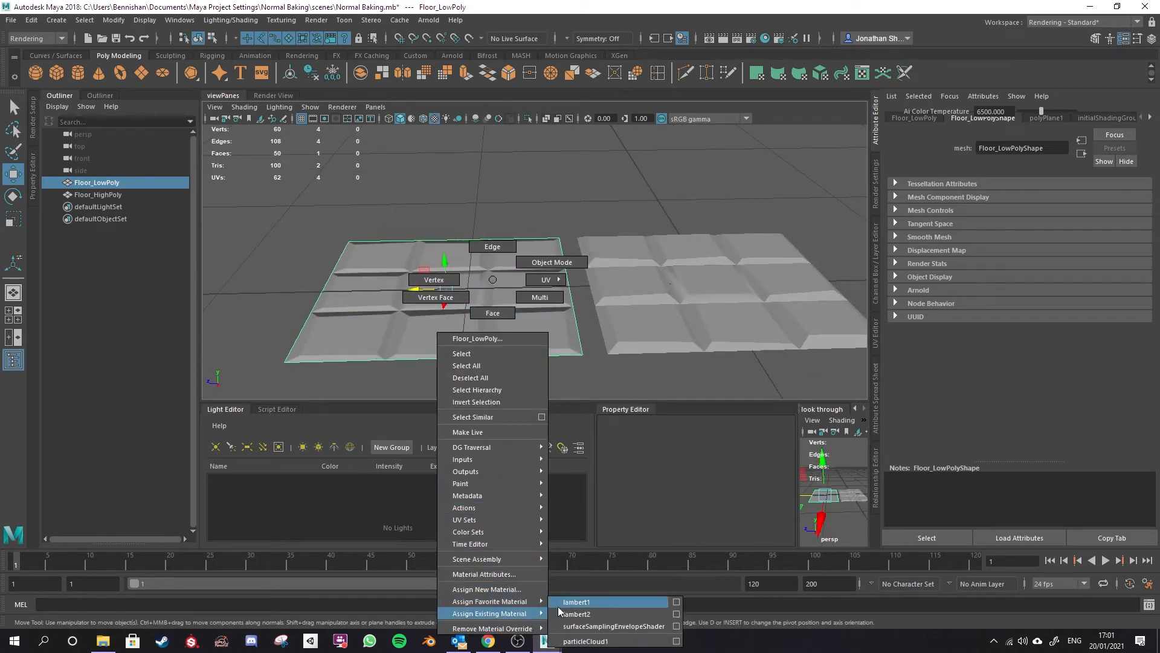
click(586, 614)
click(725, 277)
click(537, 292)
alt+drag(536, 292, 486, 300)
right_click(485, 298)
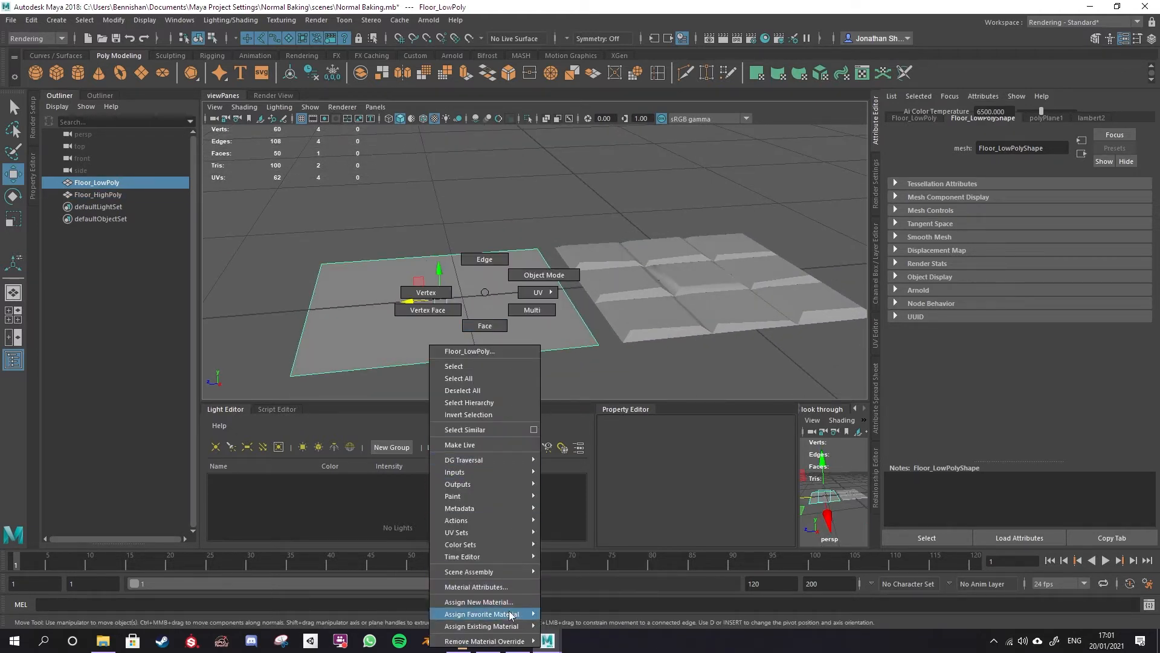
click(556, 606)
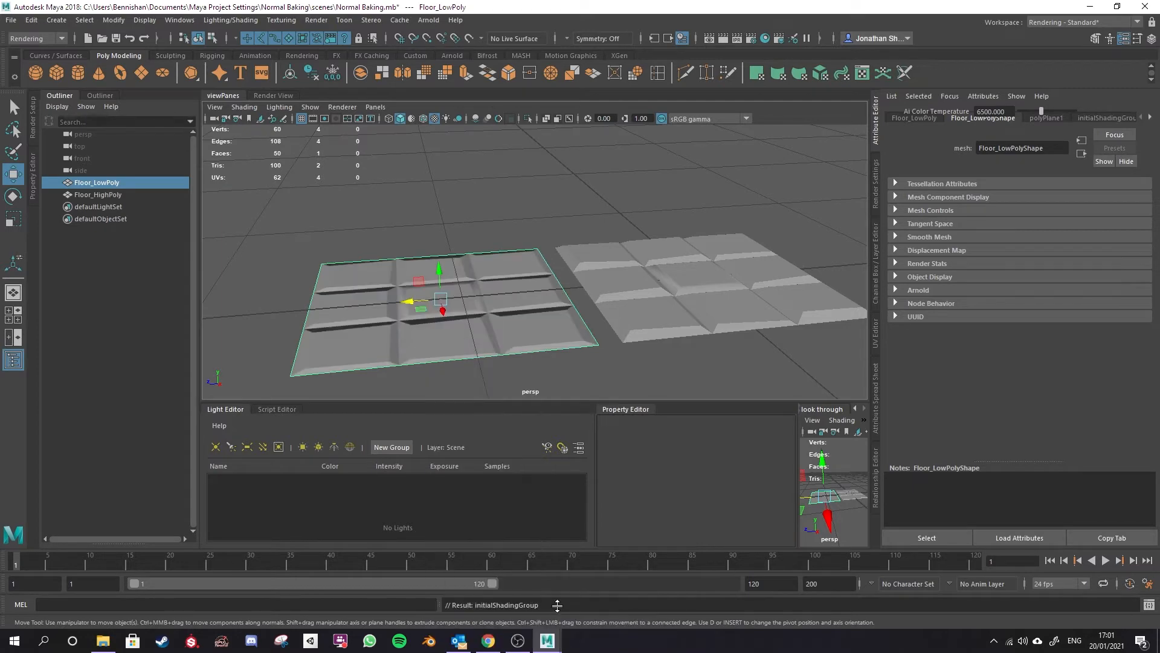
Switch to File Explorer and open the baked Floor_Normal image from the Baking Normals folder.
click(589, 238)
alt+drag(591, 252, 605, 299)
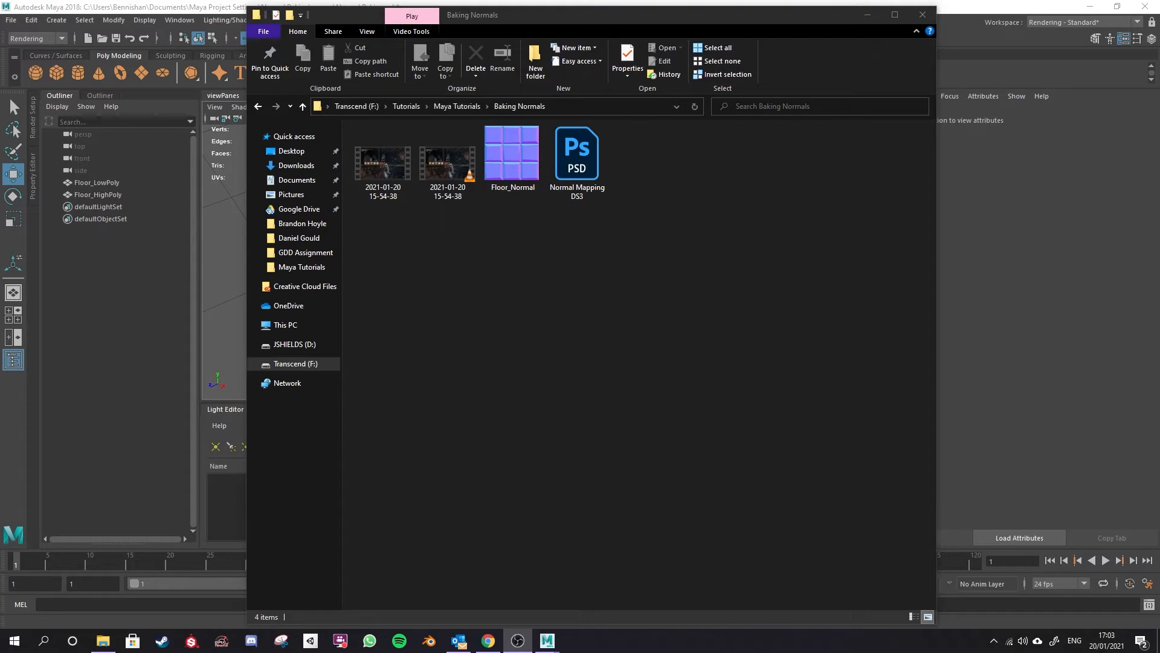
double_click(519, 161)
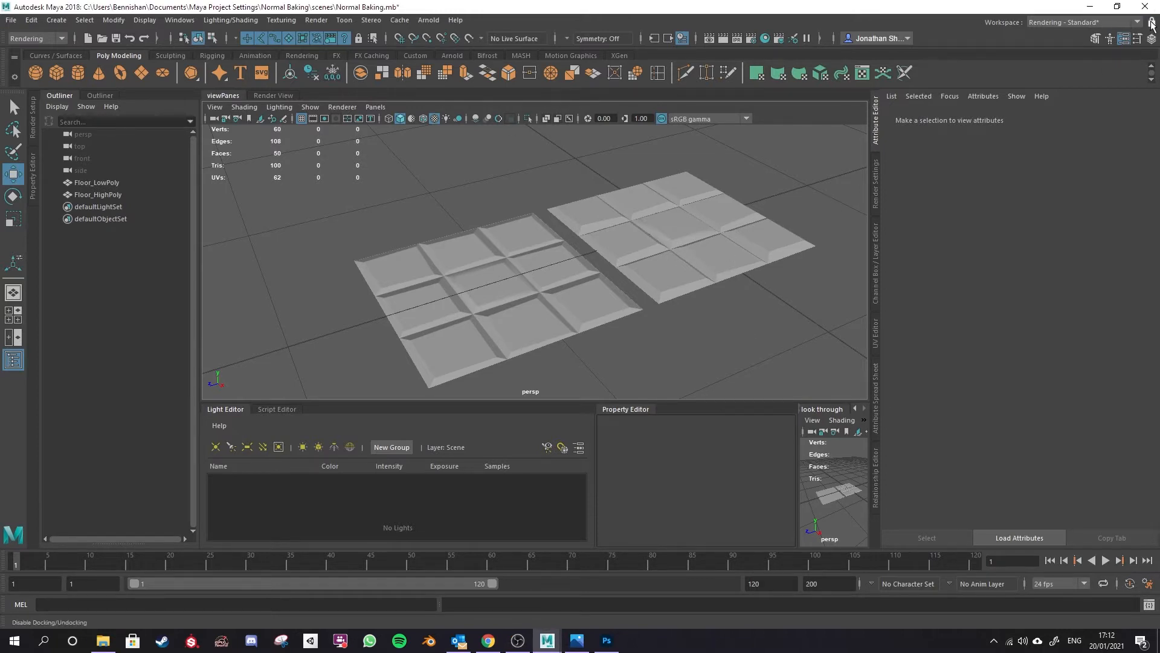
Return to Maya, change the workspace to Maya Classic and select Floor_LowPoly for a closer look.
click(1109, 23)
click(1067, 43)
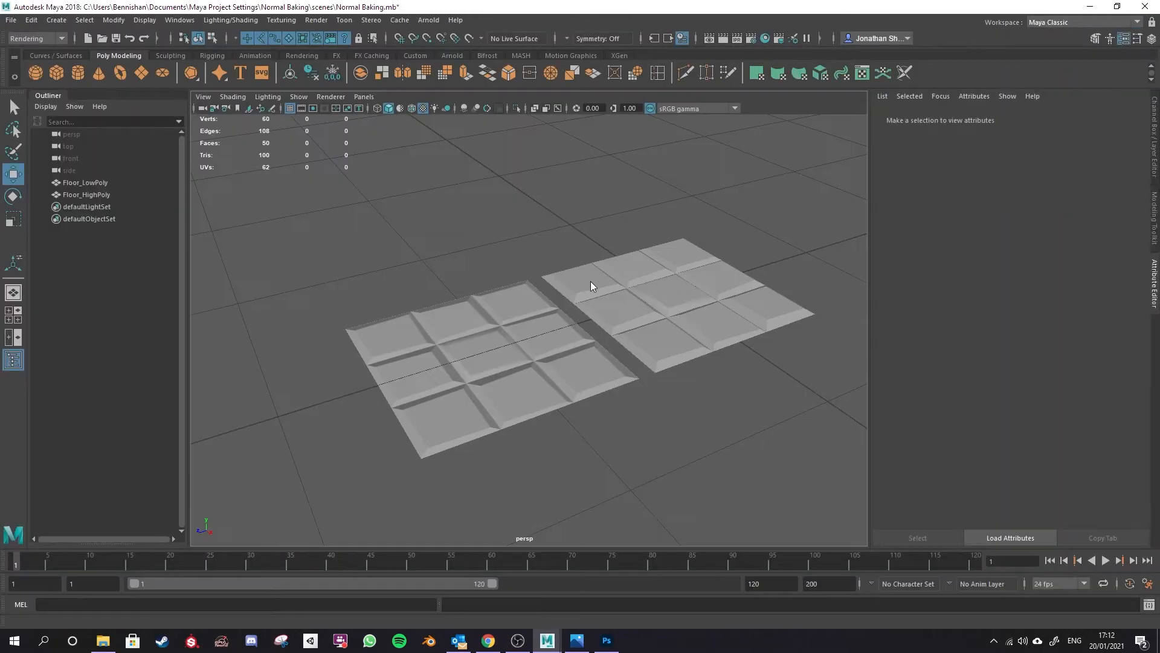
click(539, 382)
alt+drag(475, 390, 519, 341)
alt+drag(533, 382, 540, 320)
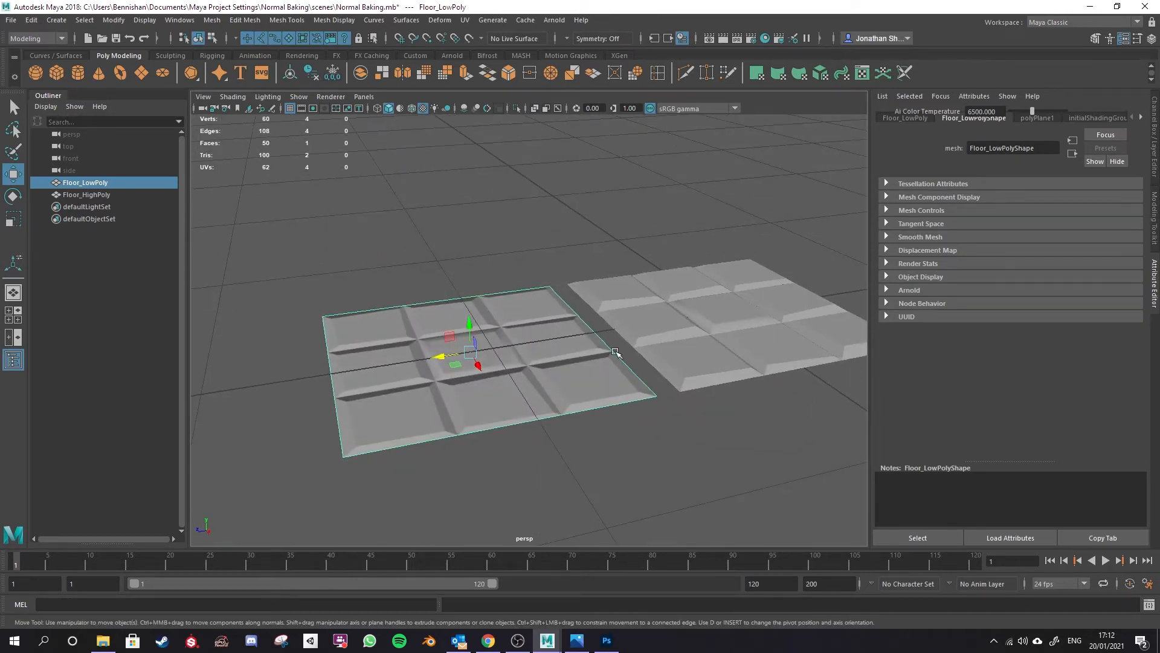
alt+drag(531, 367, 645, 426)
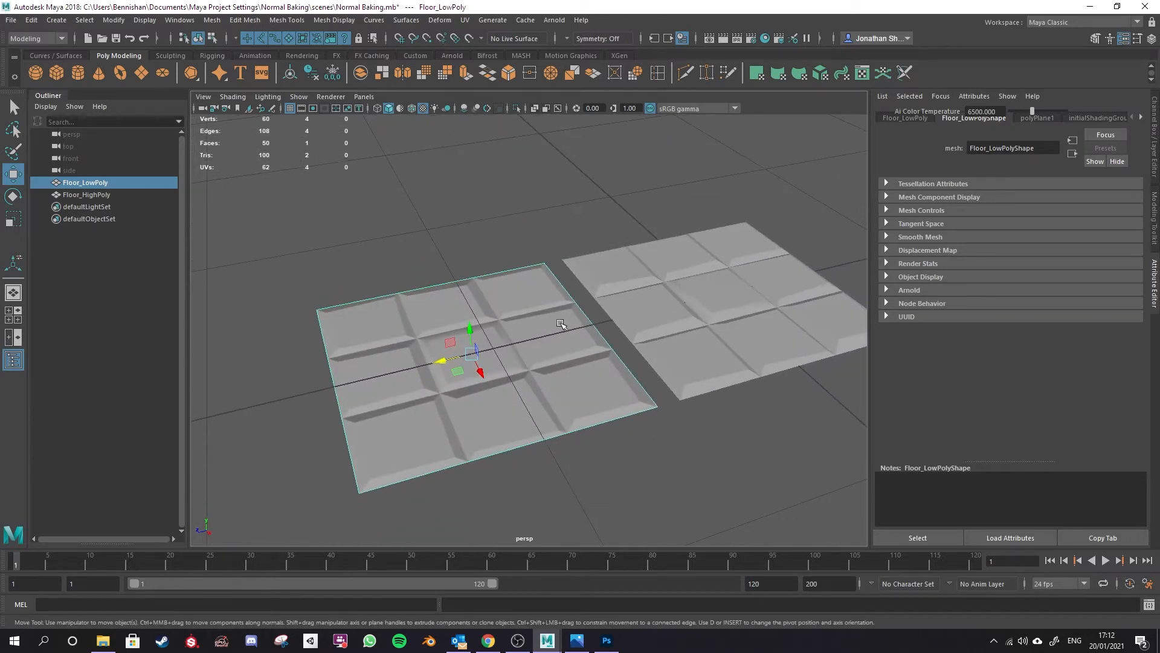
alt+drag(541, 420, 536, 412)
Assign a new Lambert material to Floor_LowPoly.
right_click(500, 292)
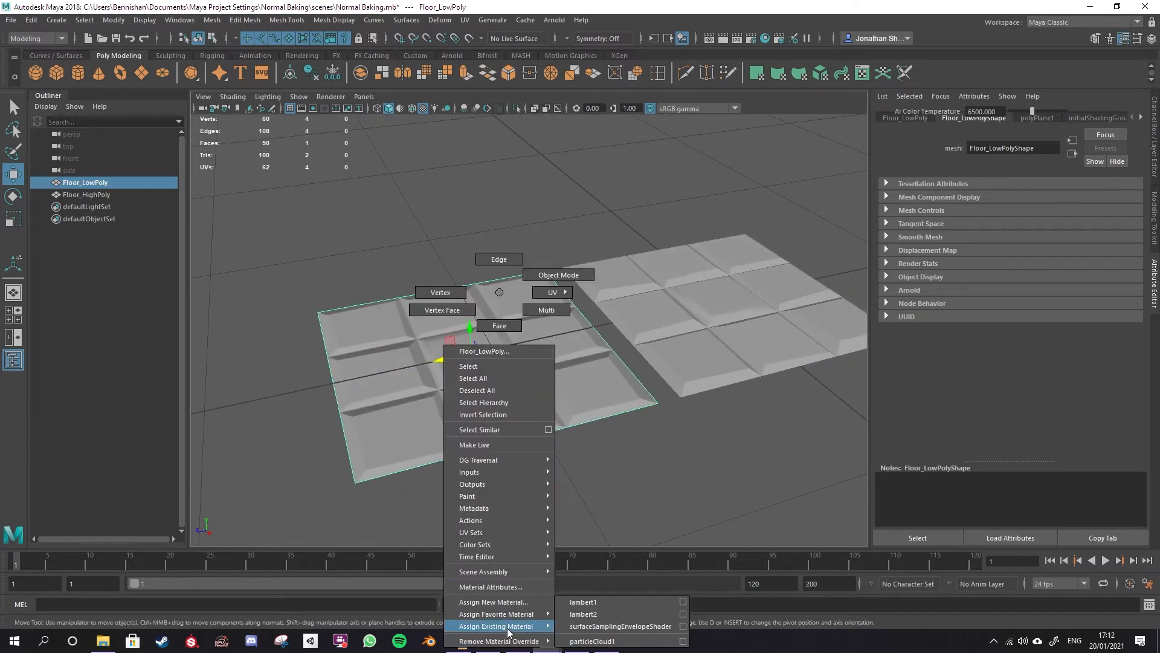
click(501, 602)
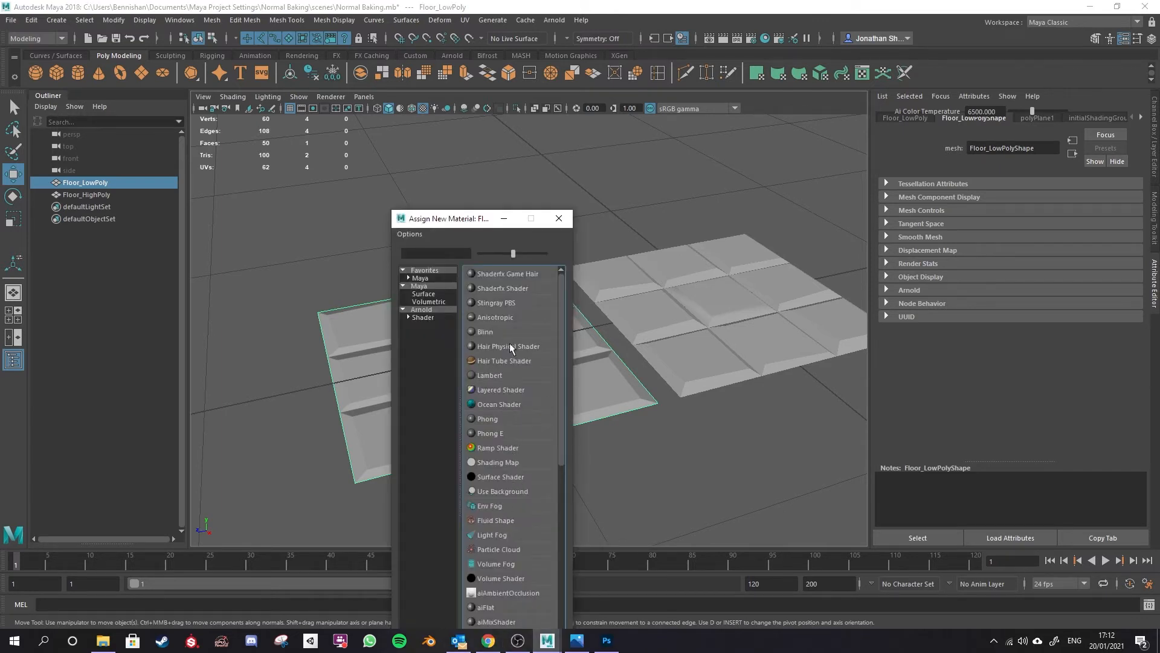
click(496, 375)
click(510, 245)
click(509, 305)
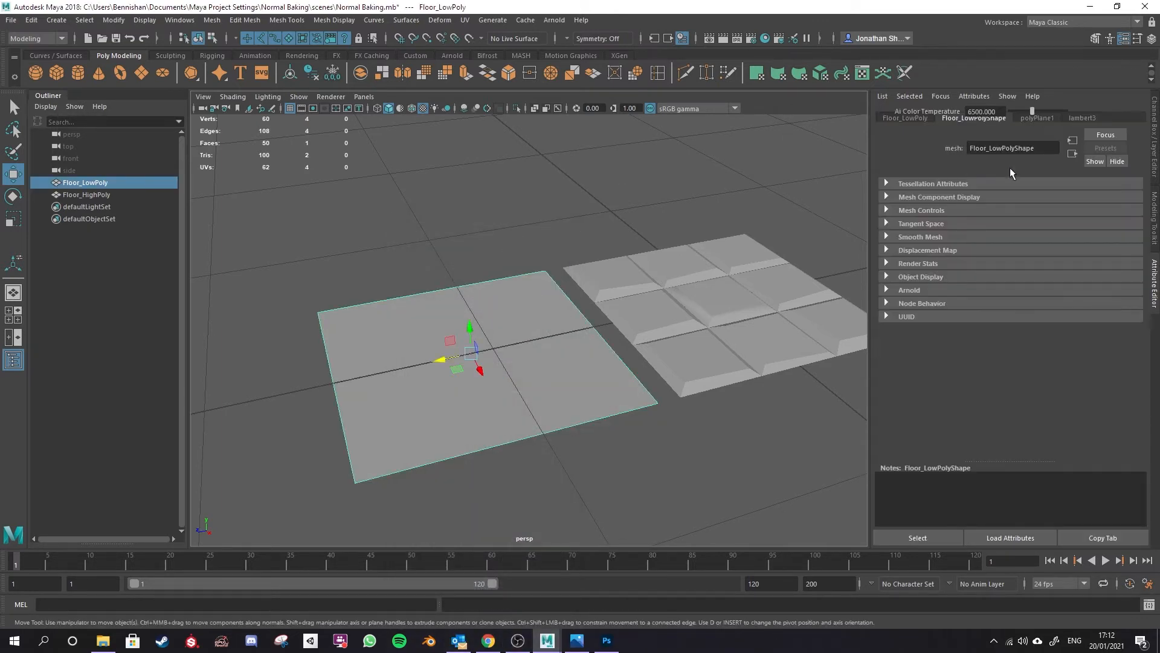
Rename the low-poly floor's new Lambert material to Floor_Material.
click(1081, 118)
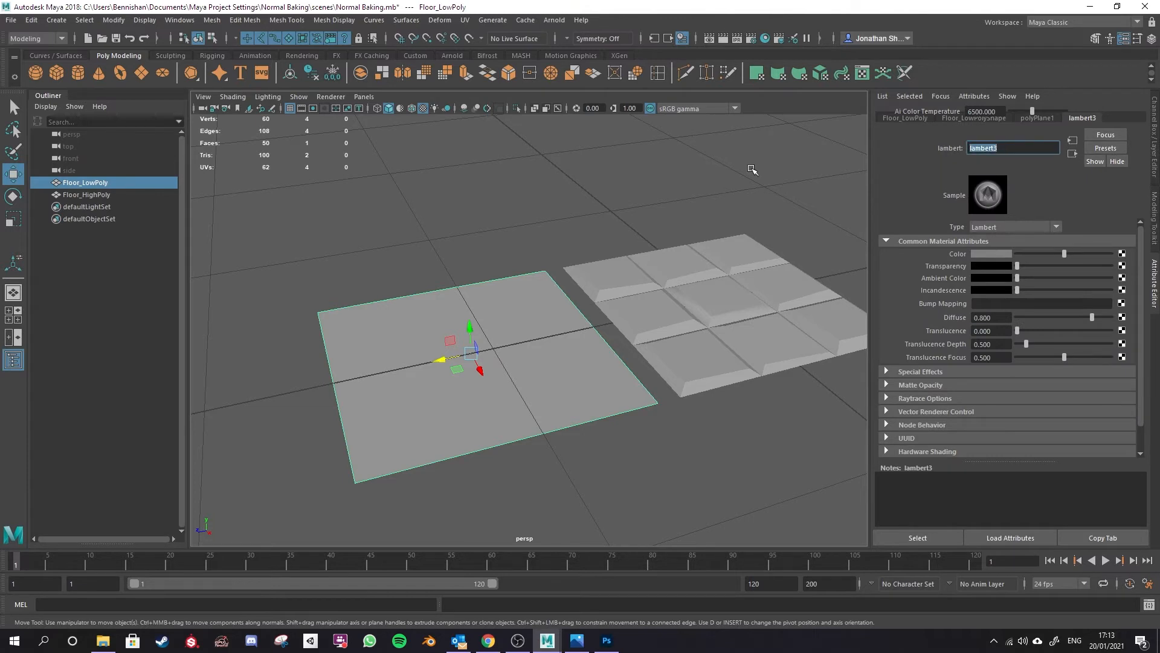
text(Nor)
text(or_Material)
key(Return)
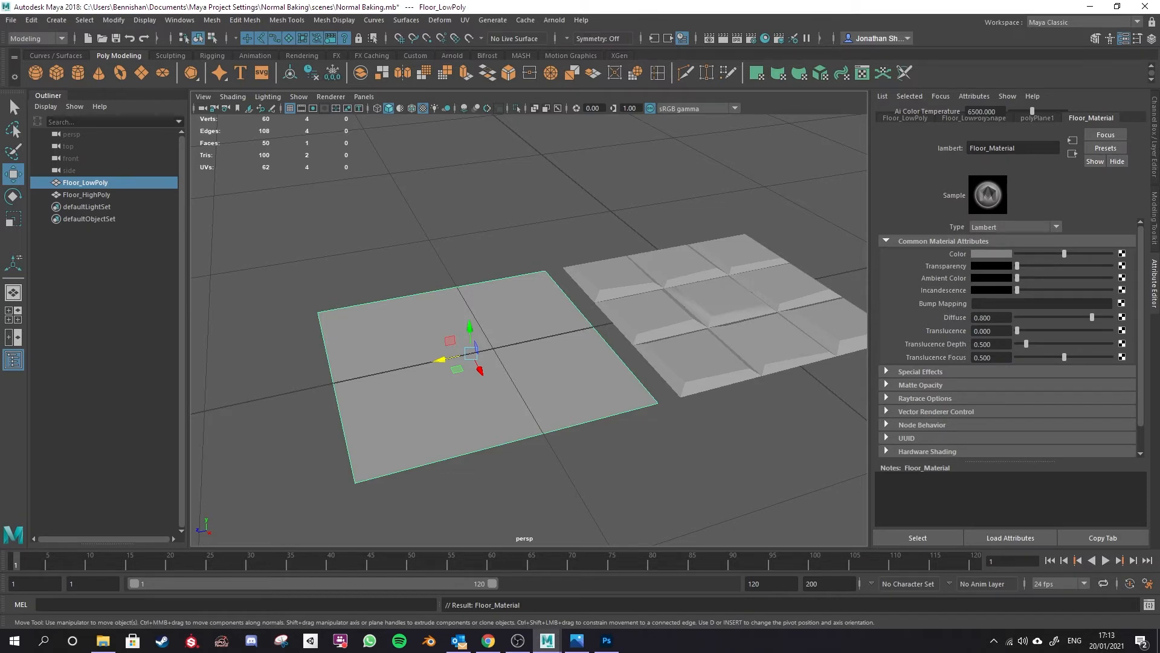
Connect a File texture to the Bump Mapping attribute of Floor_Material.
click(1122, 303)
drag(593, 300, 719, 164)
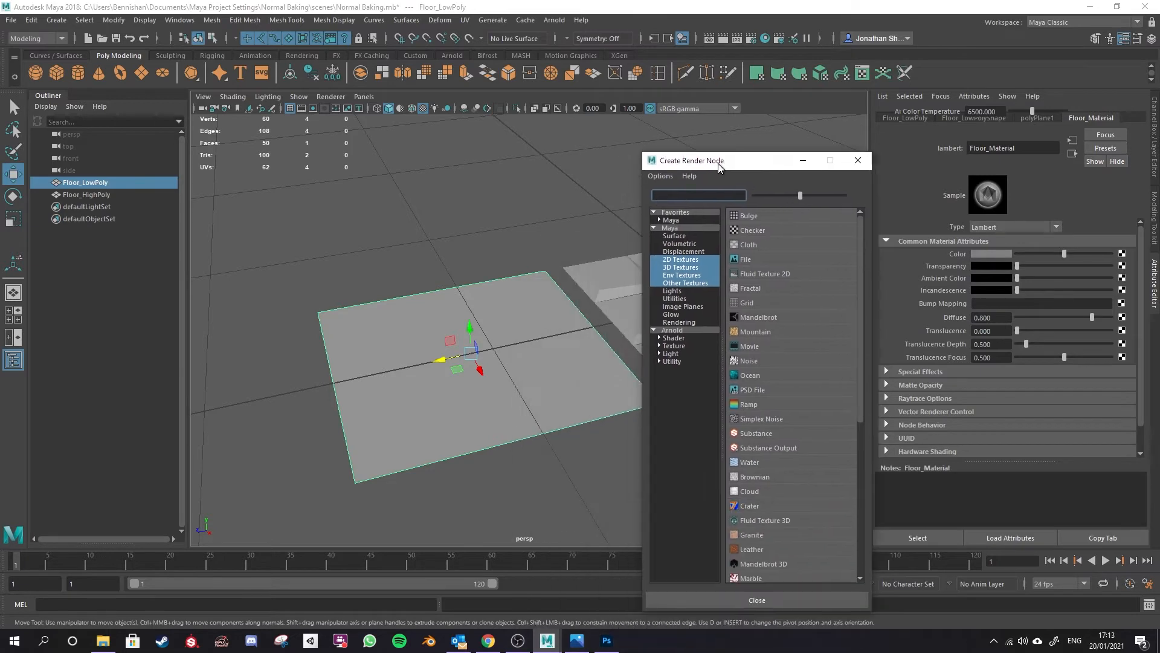
click(744, 259)
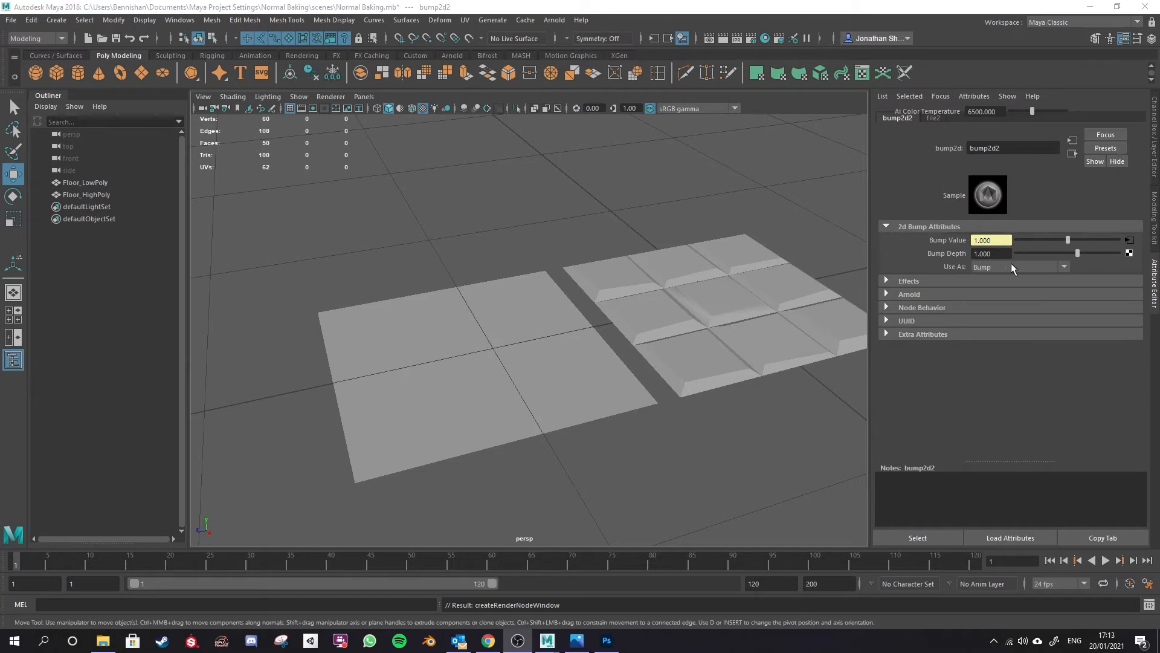
Set the bump node to use Tangent Space Normals and load Floor_Normal.png into its file texture.
click(1066, 266)
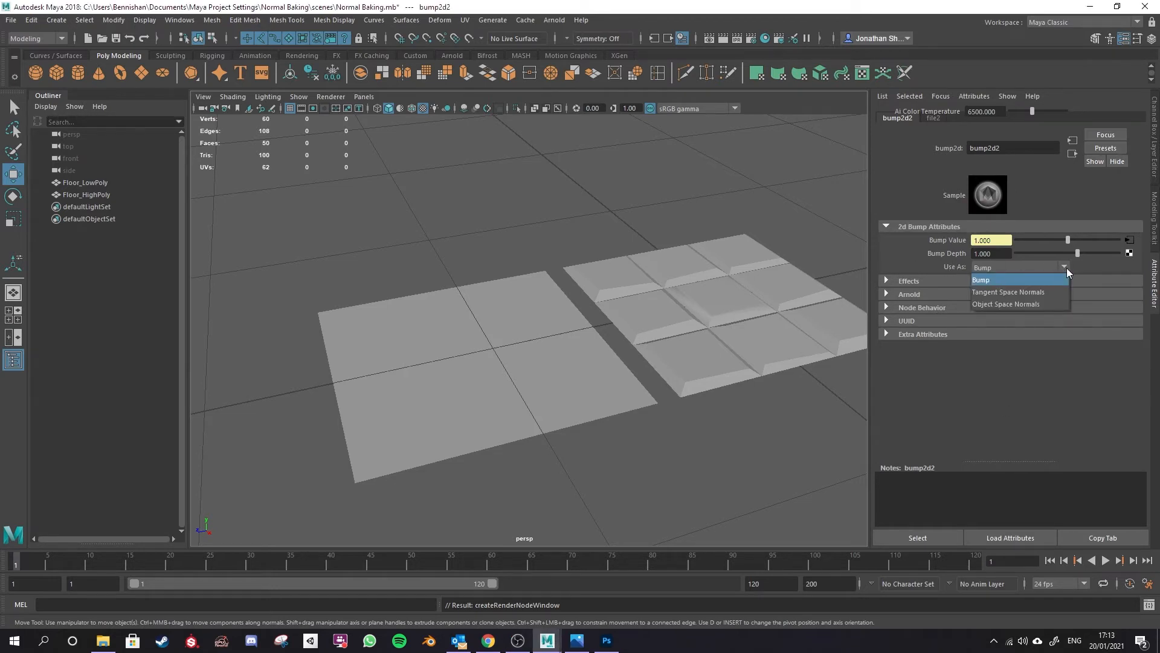
click(1024, 292)
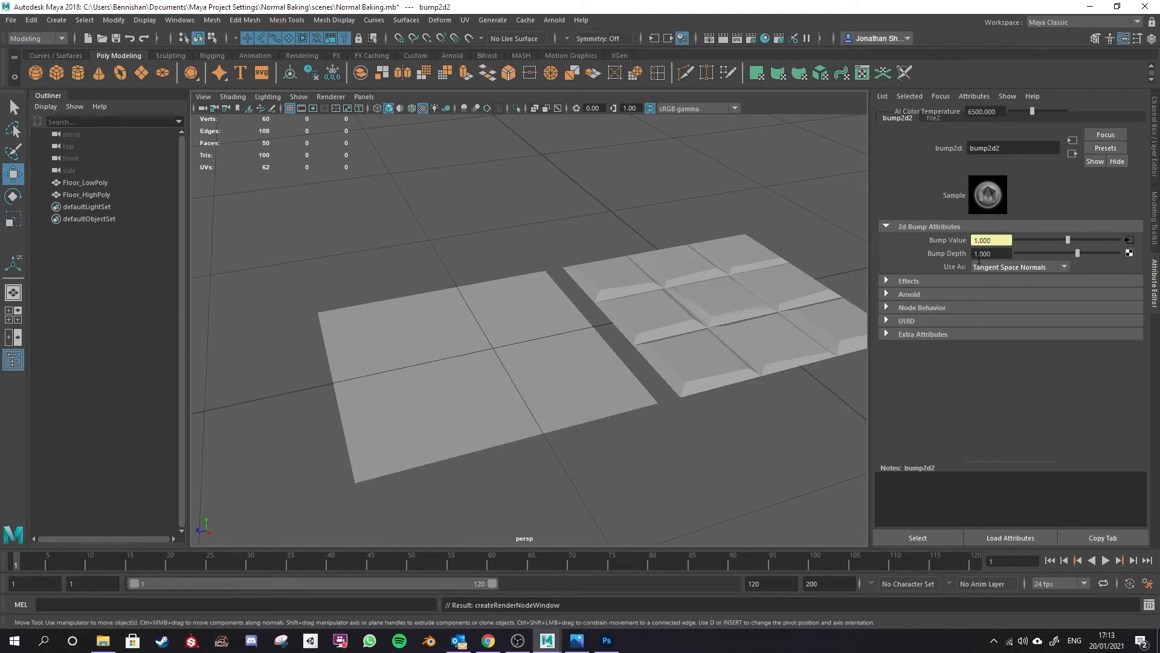
click(1130, 241)
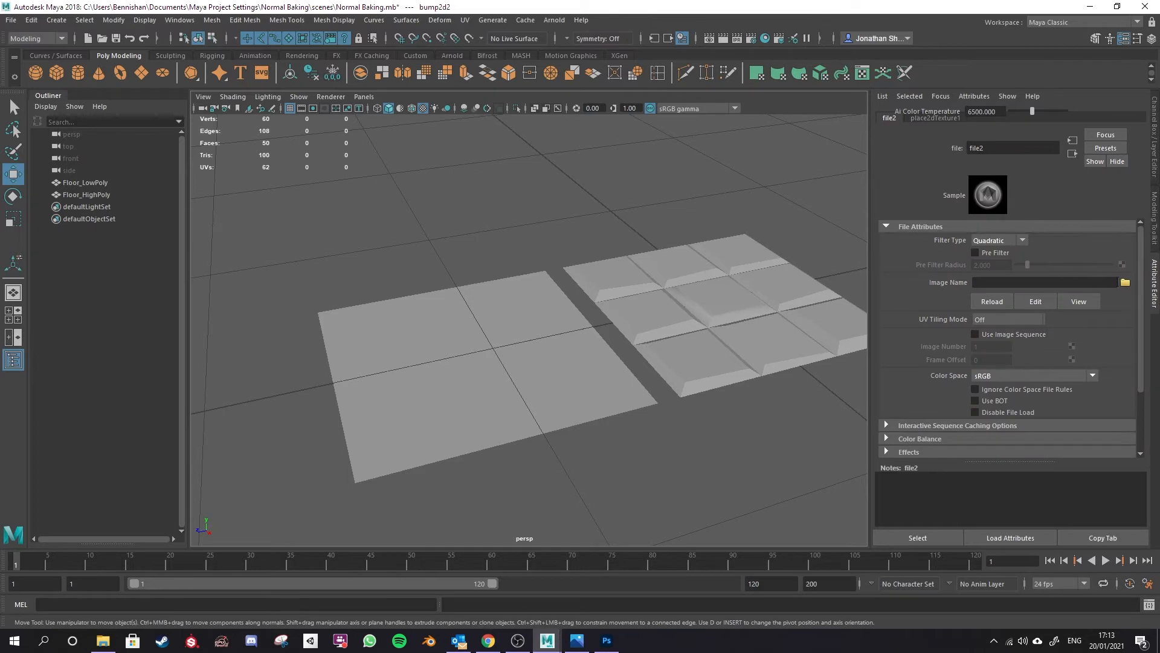
click(1125, 284)
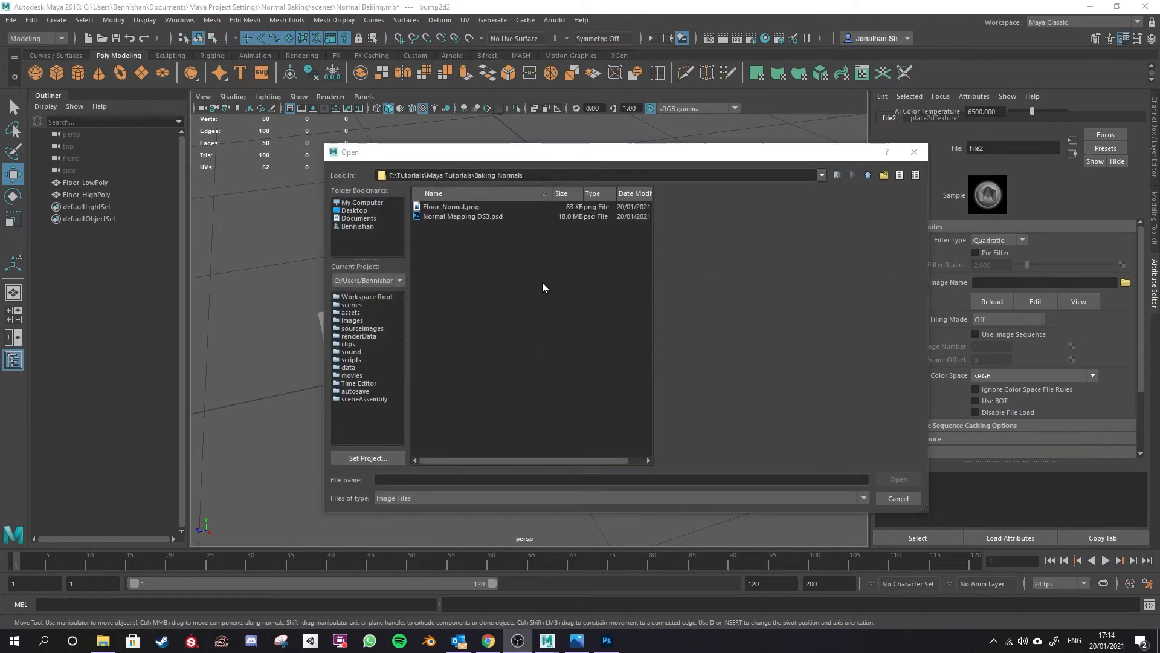
click(443, 207)
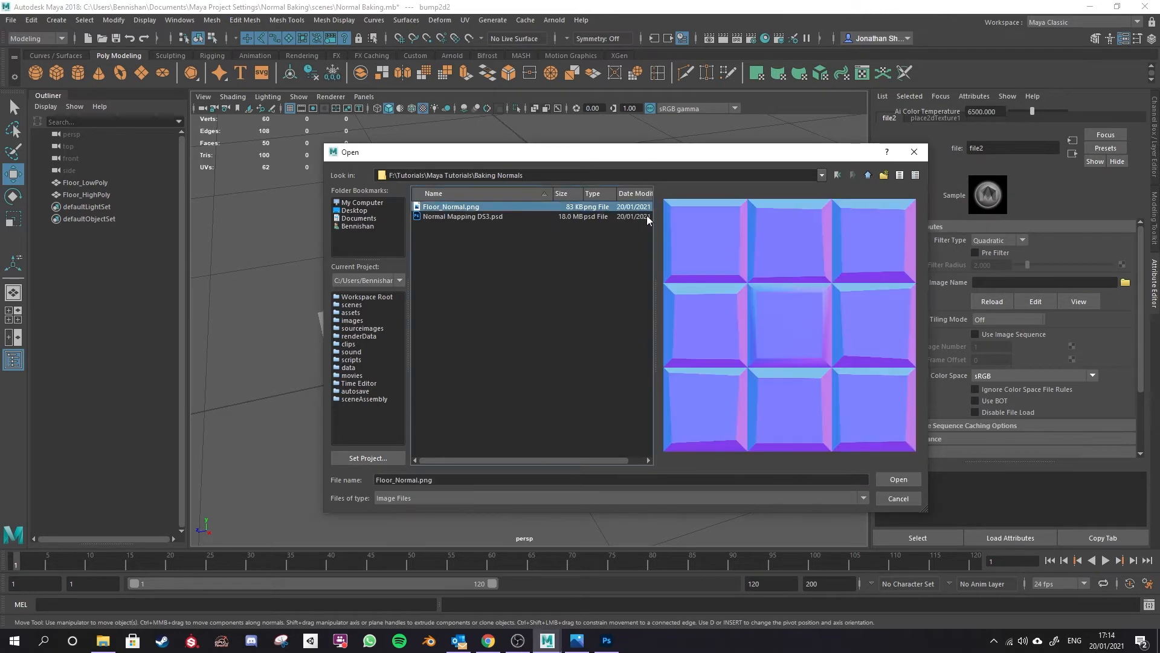
click(898, 479)
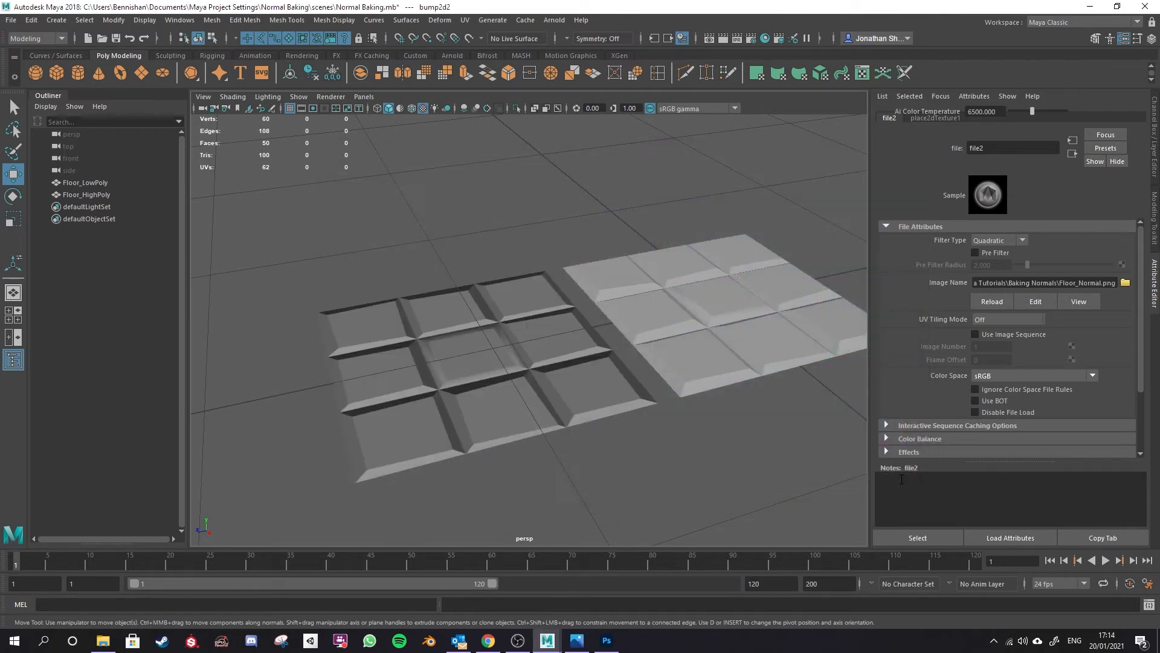
Compare the low-poly floor with textures off, in wireframe and with textures on beside the high-poly floor.
mouse_move(618, 326)
alt+mouse_down()
mouse_move(632, 290)
mouse_move(560, 362)
mouse_move(645, 314)
mouse_move(622, 314)
alt+mouse_up()
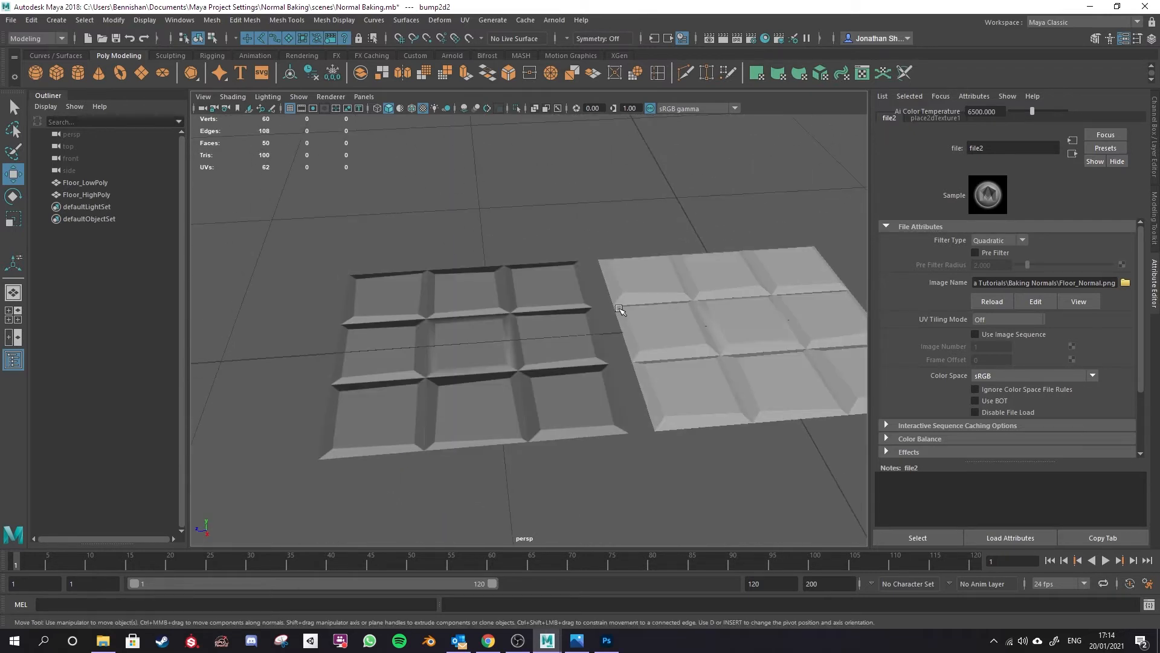
key(5)
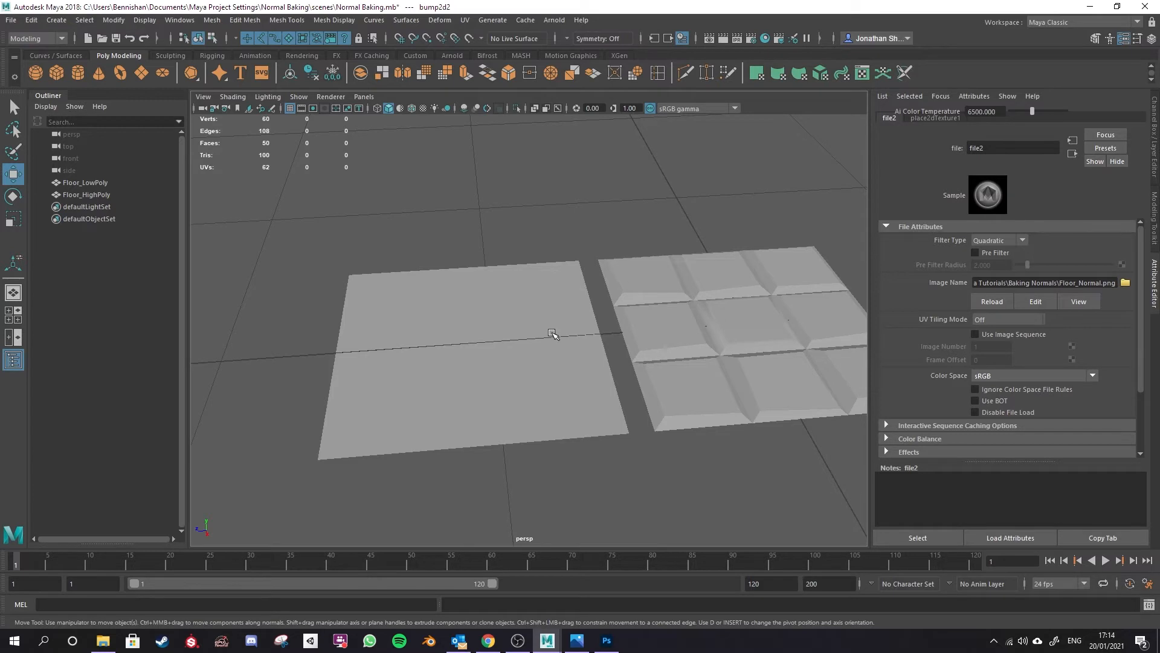
key(4)
key(5)
key(6)
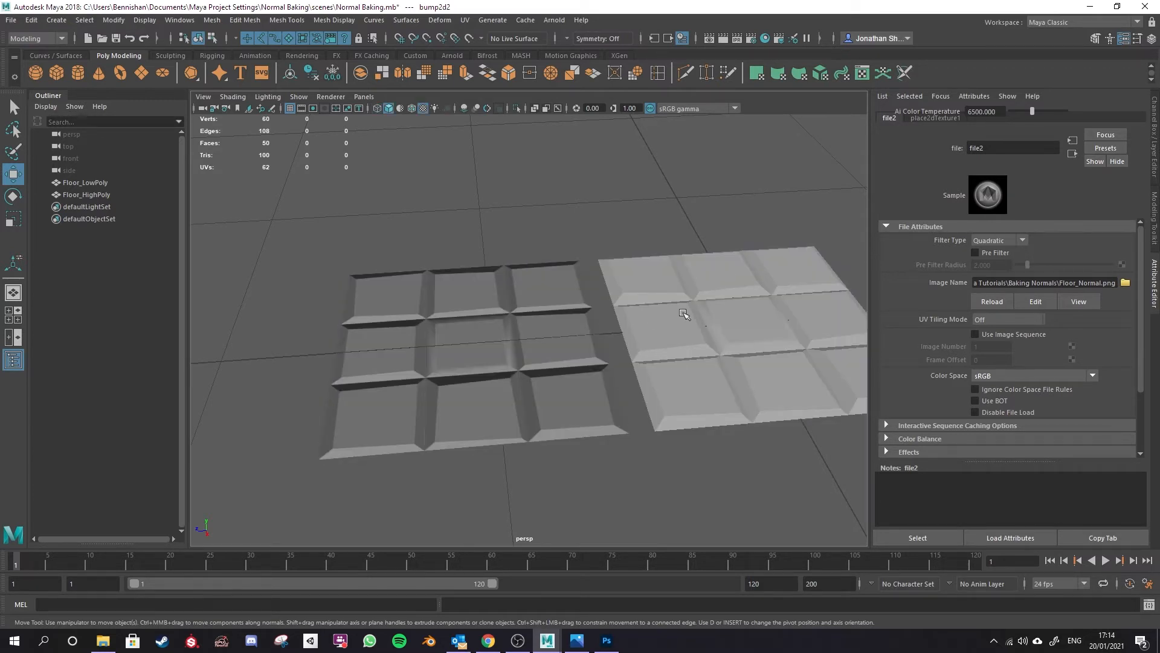
alt+drag(605, 427, 615, 398)
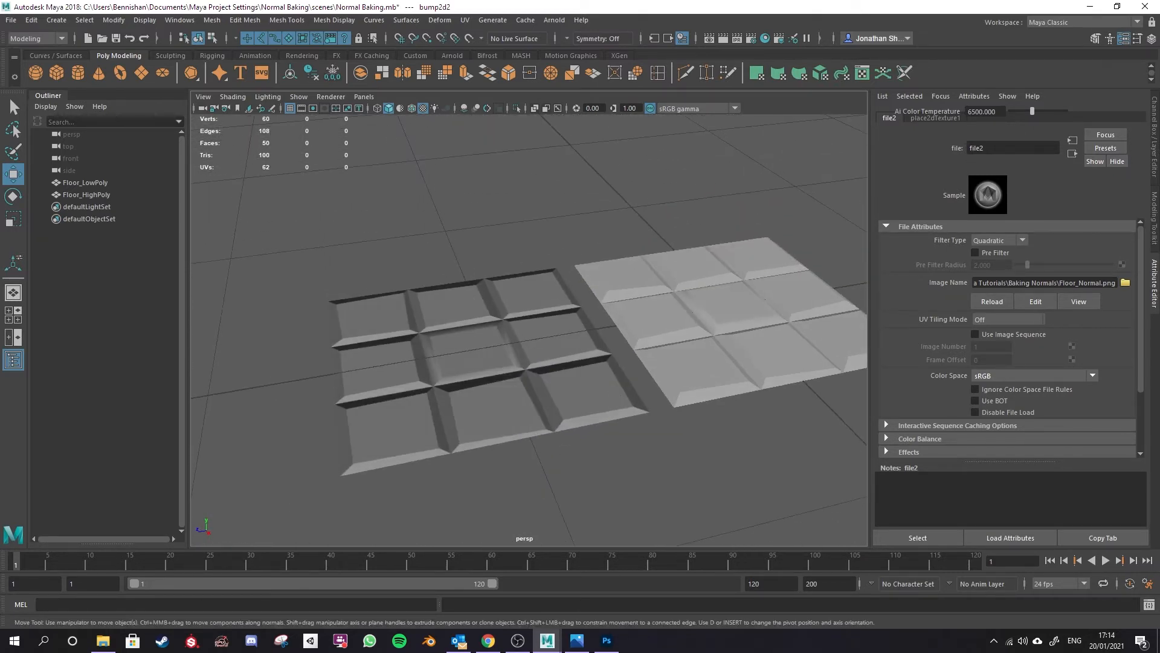
Check the normal map artwork in Photoshop, return to Maya and examine Floor_LowPoly's shading from low and high angles.
key(alt+Tab)
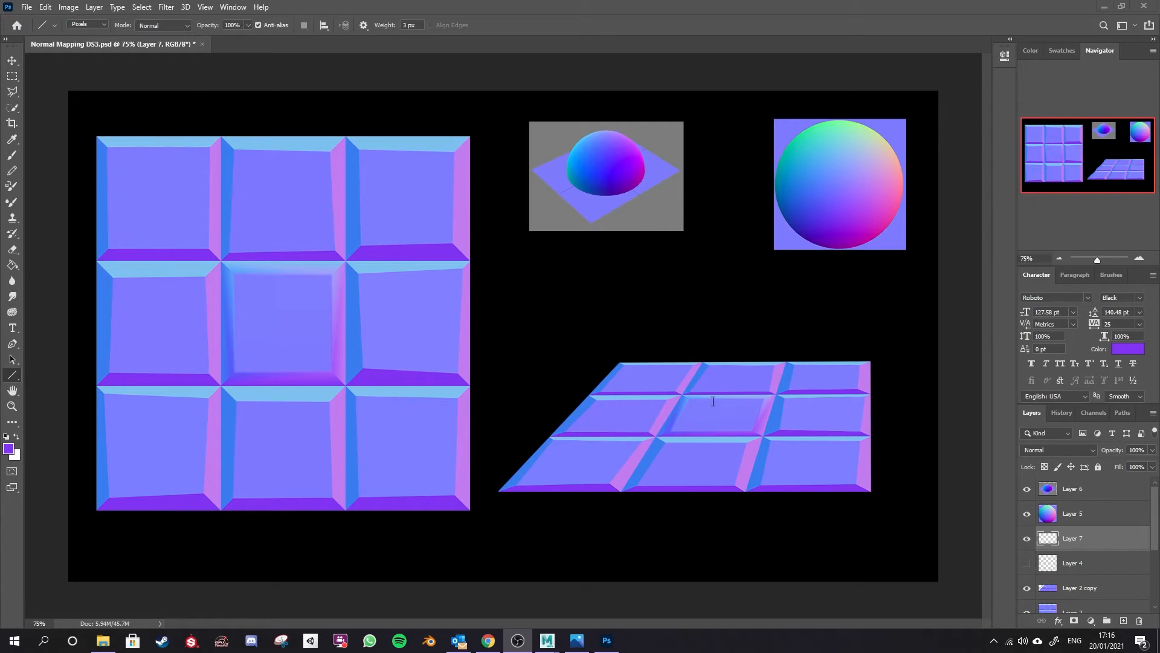
mouse_move(547, 641)
click(610, 585)
click(537, 367)
mouse_move(494, 407)
alt+mouse_down()
mouse_move(487, 387)
mouse_move(497, 392)
alt+mouse_up()
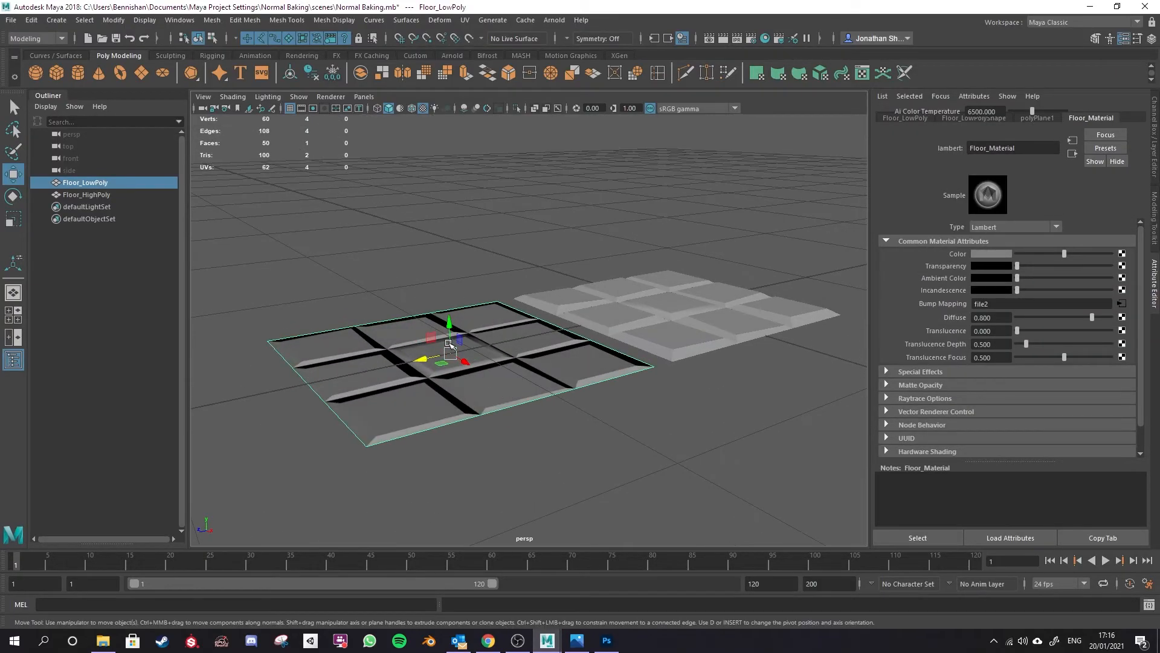
mouse_move(451, 355)
alt+mouse_down()
mouse_move(487, 432)
mouse_move(446, 300)
mouse_move(447, 332)
alt+mouse_up()
alt+drag(644, 370, 608, 423)
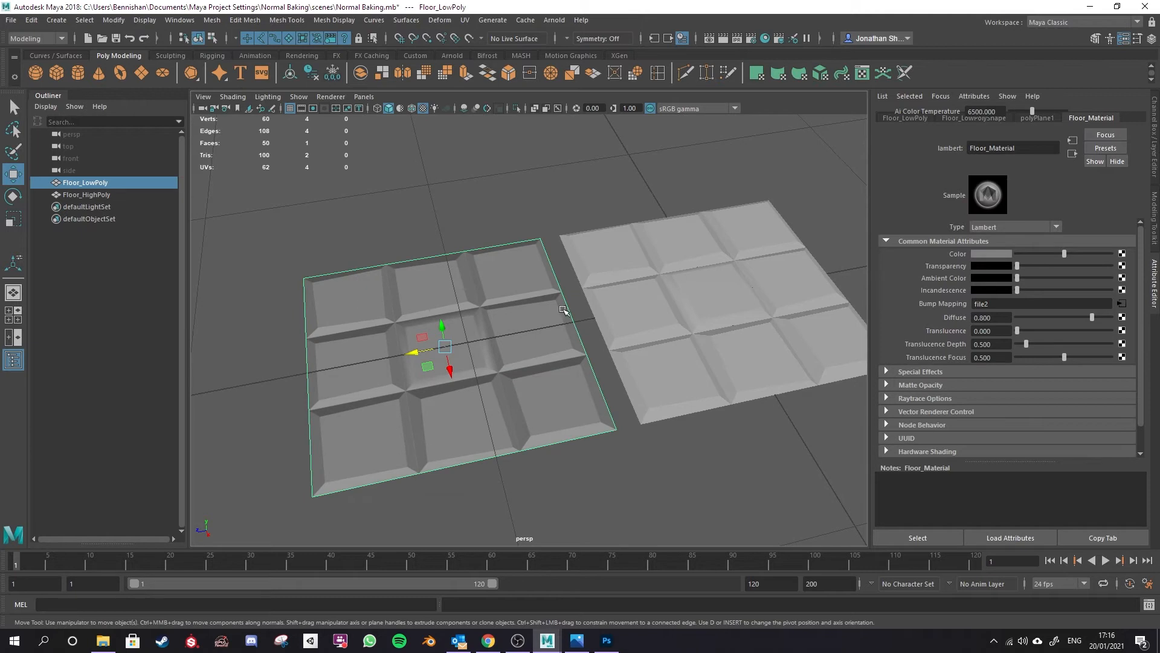
alt+drag(584, 328, 489, 345)
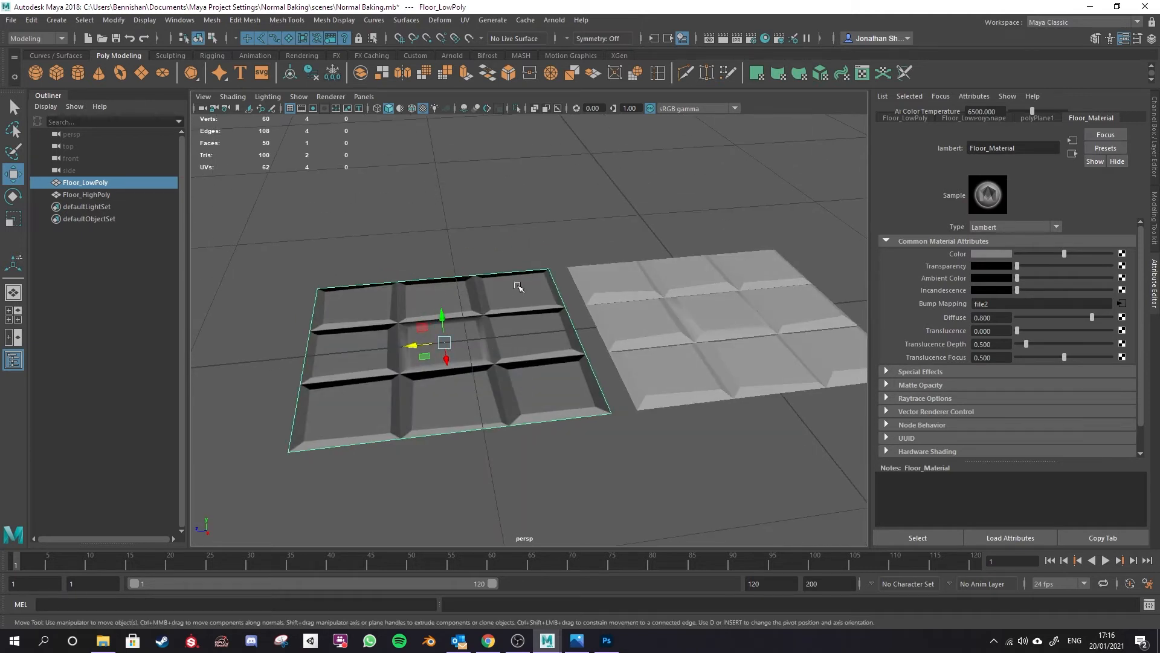
Switch to Photoshop, sample light cyan from the upper part of the normal sphere and draw an arrow rising from the perspective floor's back edge.
key(alt+Tab)
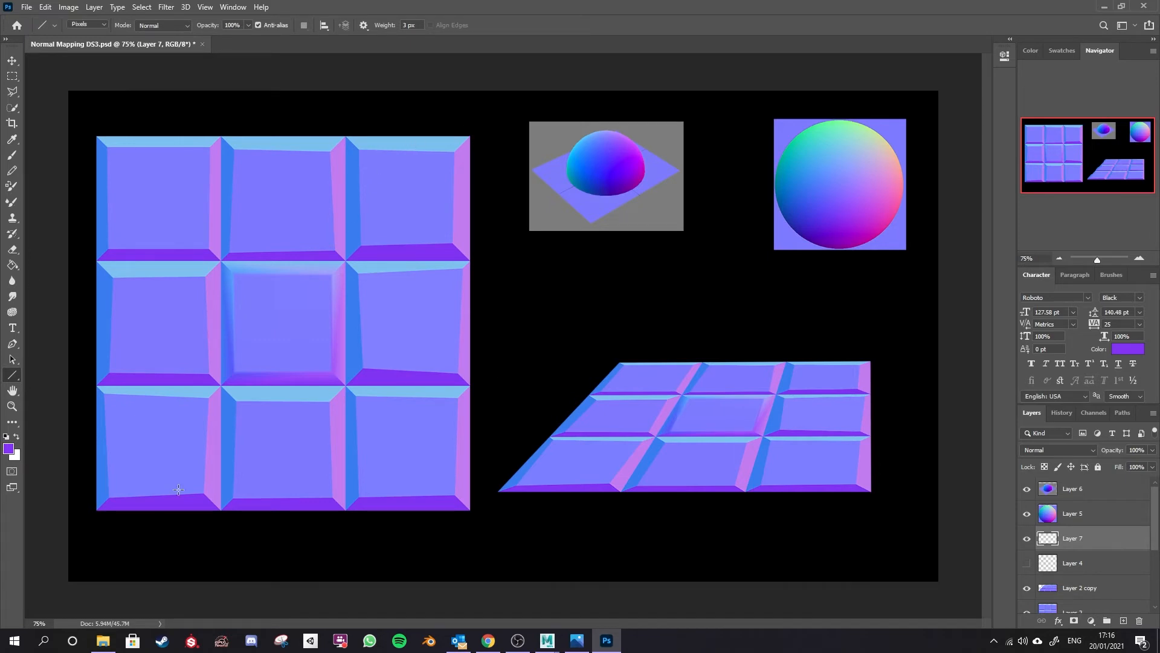
alt+click(416, 145)
alt+click(388, 137)
alt+drag(848, 138, 842, 143)
drag(744, 362, 763, 280)
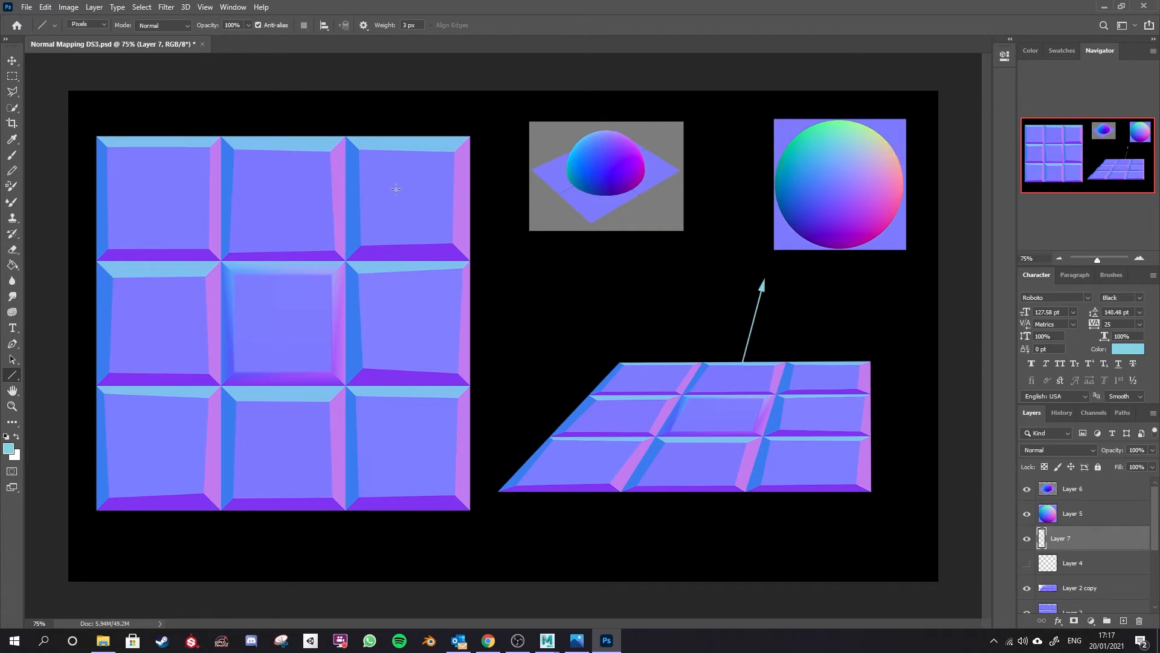
Draw a flat-normal blue arrow straight up from the perspective floor's middle tile and a deeper blue arrow outward from its left edge.
alt+click(838, 182)
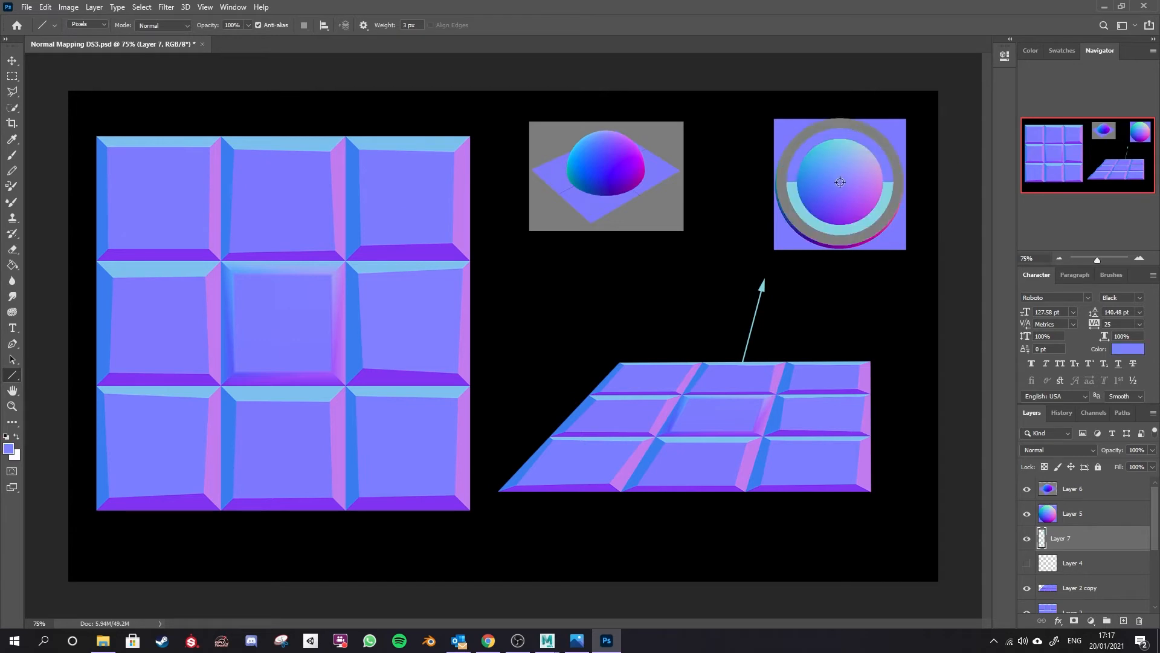
drag(714, 412, 712, 264)
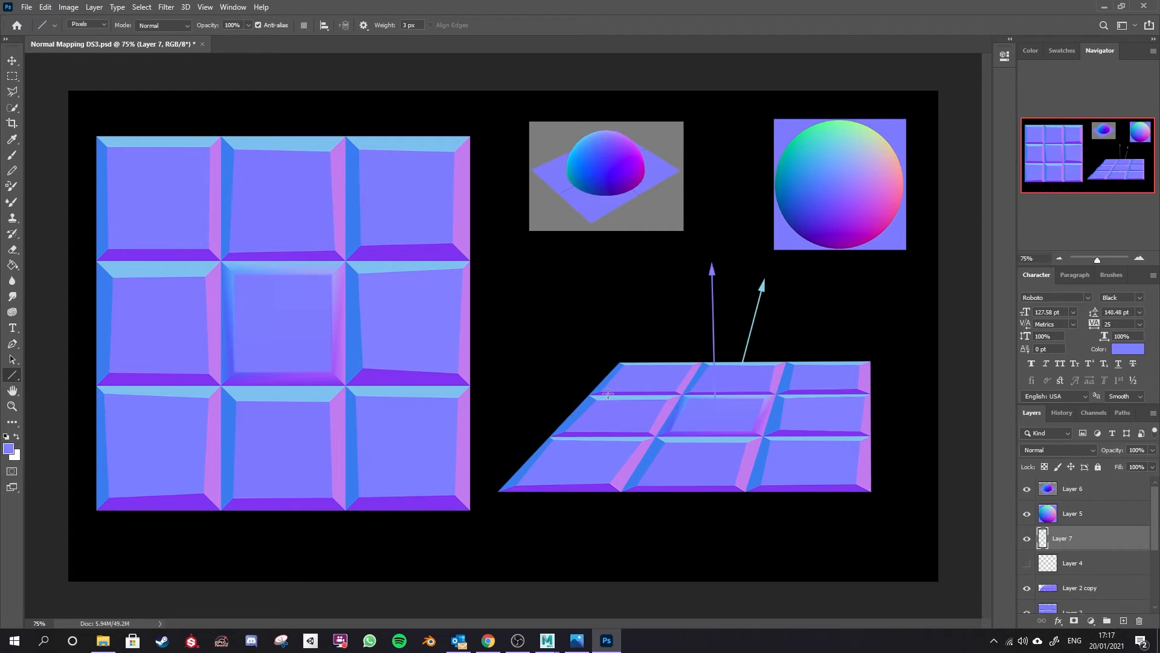
alt+click(799, 182)
mouse_move(579, 409)
mouse_down()
mouse_move(531, 383)
mouse_move(497, 343)
mouse_up()
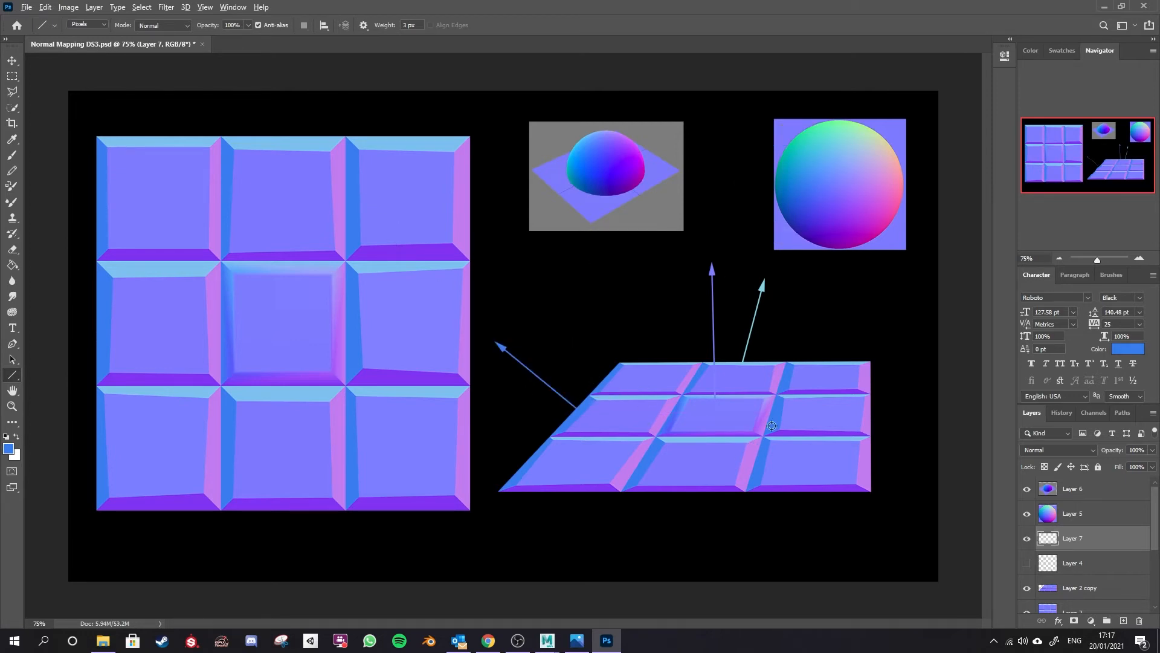
Draw a pink arrow outward from the perspective floor's right edge and a violet arrow downward from its front edge, using sampled colours.
alt+click(865, 417)
drag(866, 415, 927, 364)
alt+click(708, 488)
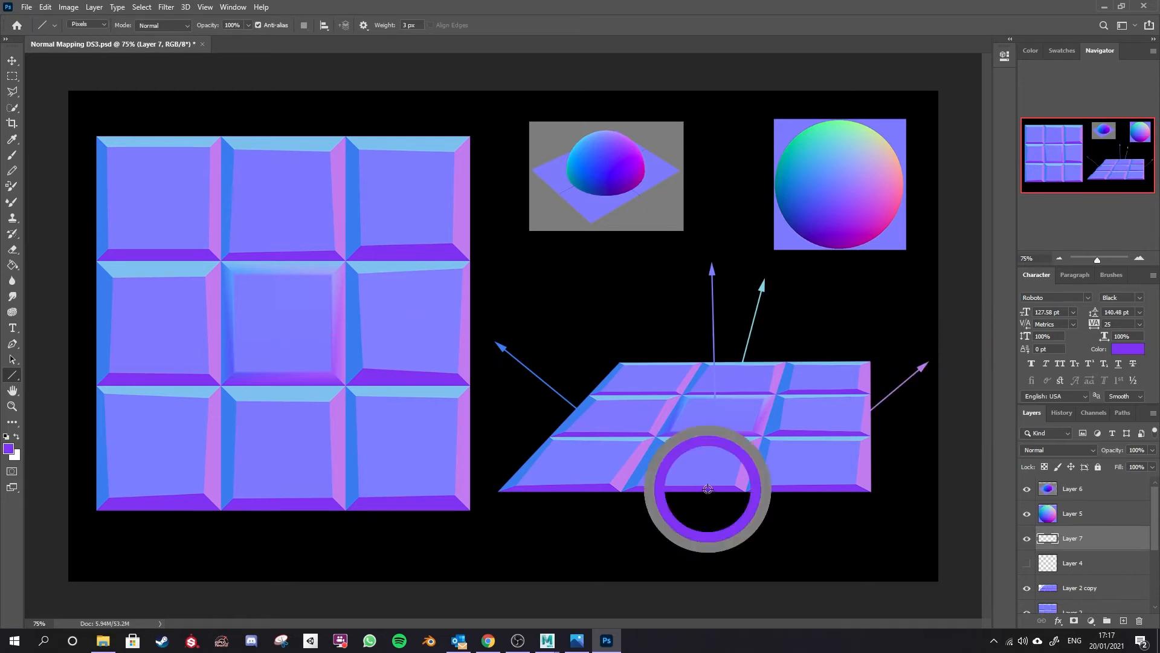
drag(691, 490, 671, 551)
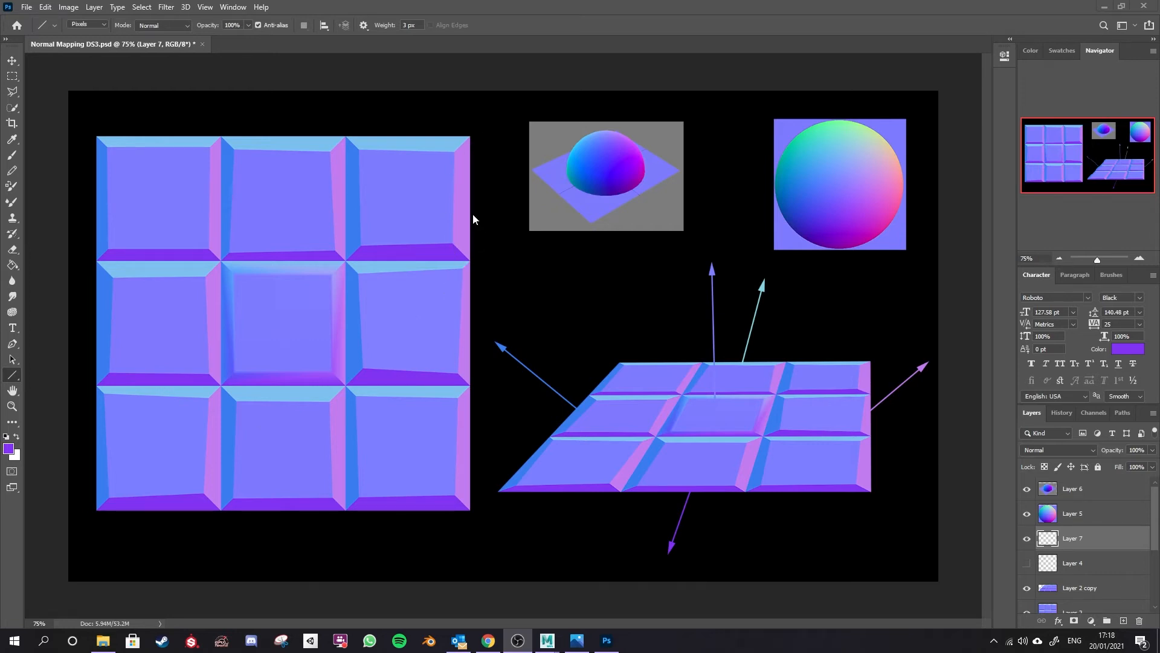
Sample colours around the rim and across the normal sphere, finishing on the flat blue at its centre.
click(881, 184)
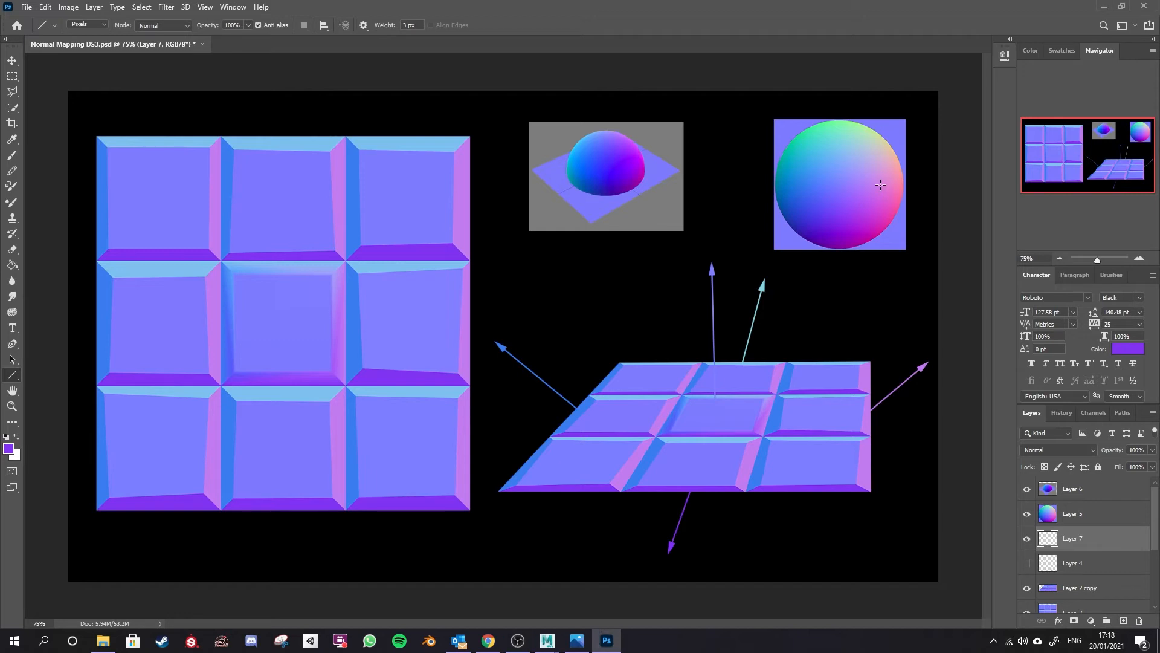
alt+click(881, 185)
alt+click(868, 147)
alt+click(810, 143)
alt+click(851, 164)
alt+drag(846, 156, 838, 129)
alt+drag(841, 229, 840, 184)
alt+drag(849, 117, 836, 182)
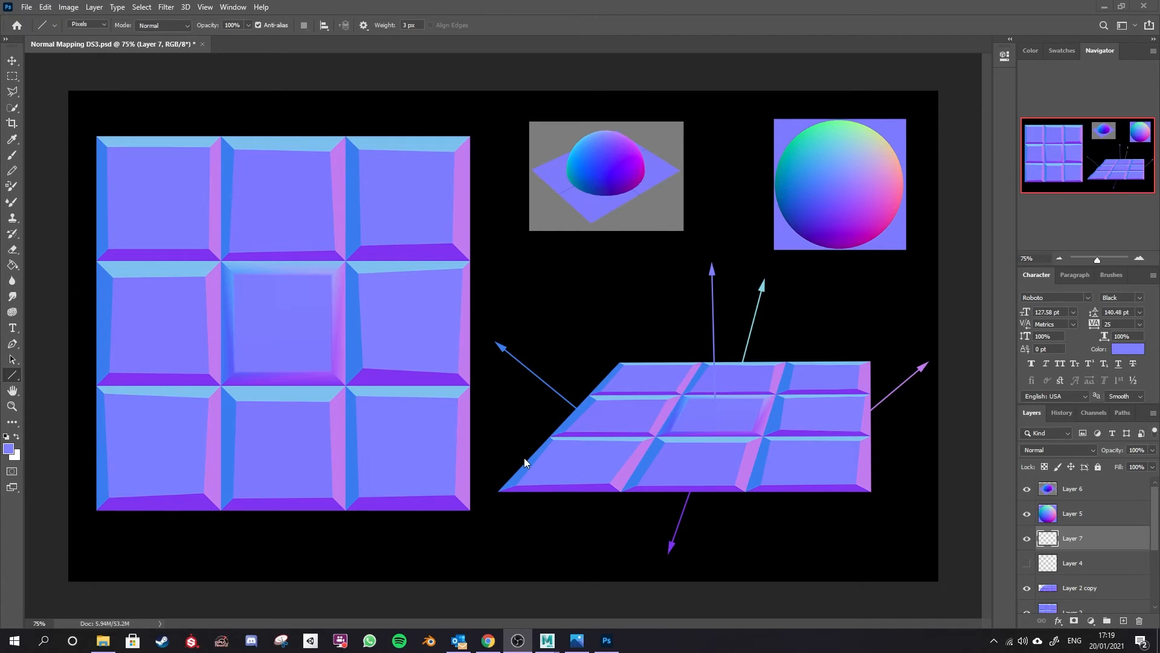
Return to Maya and select each low-poly and high-poly floor pair in turn, from the first tile design to the third.
click(411, 6)
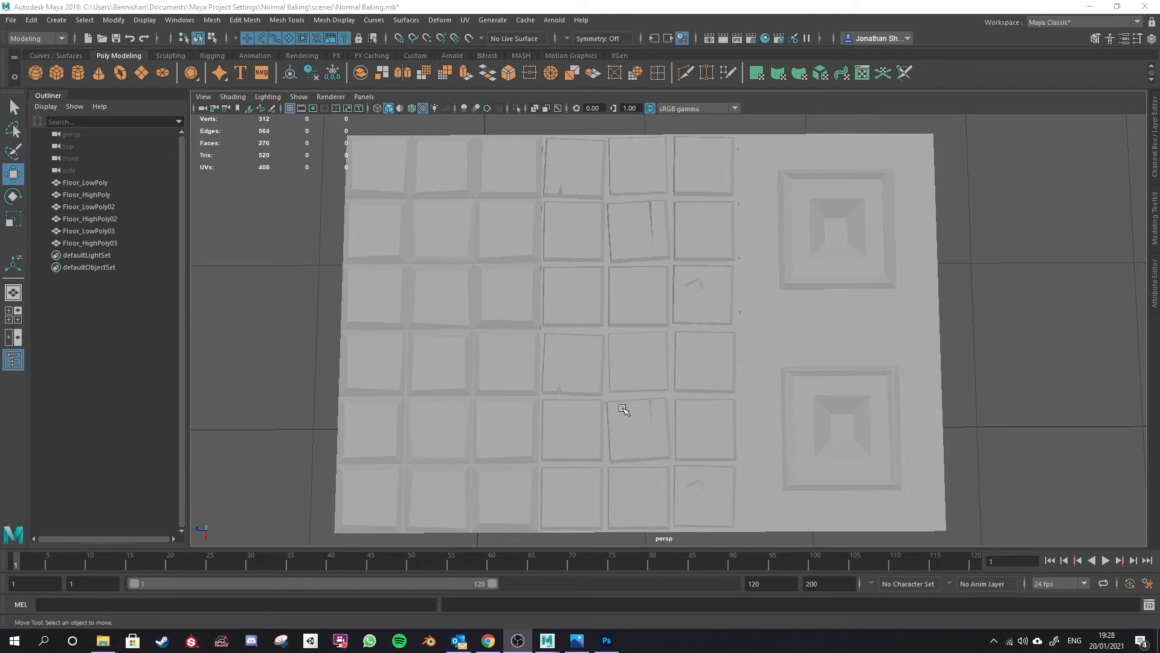
alt+drag(627, 406, 593, 386)
alt+drag(519, 275, 619, 394)
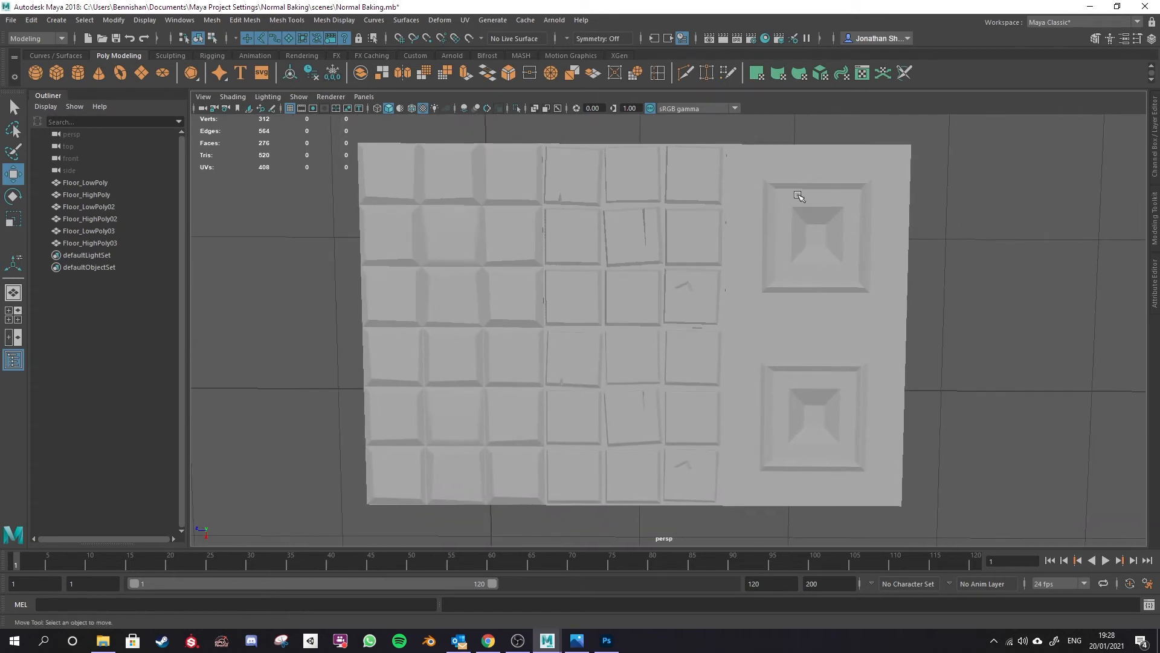
drag(312, 195, 430, 384)
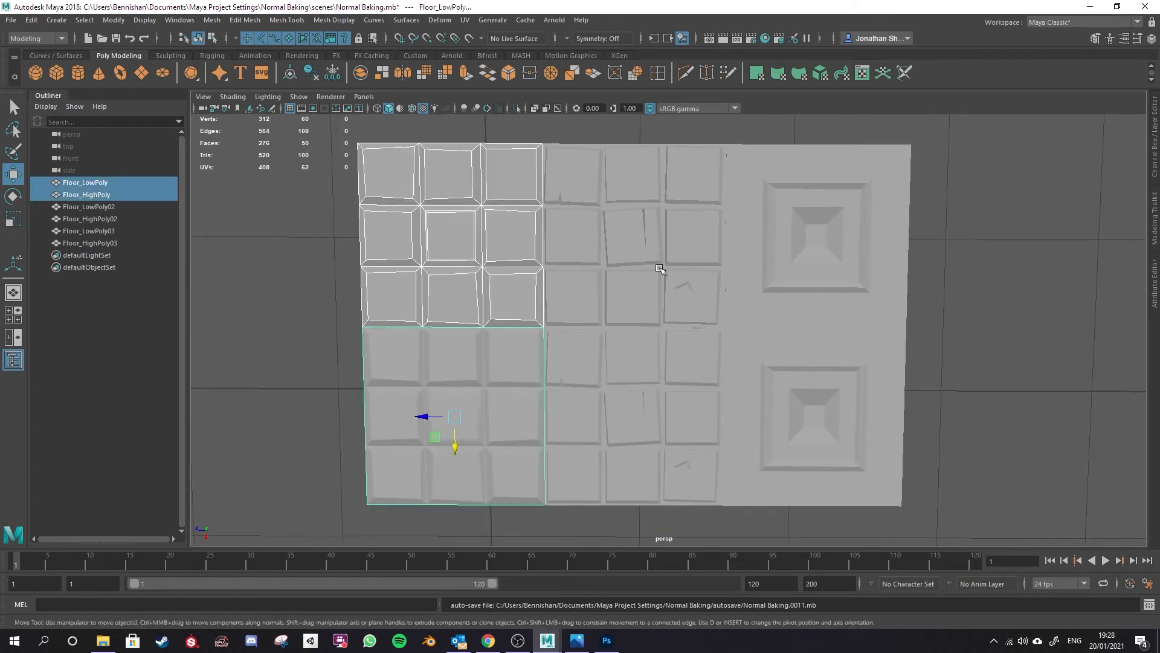
drag(652, 129, 634, 462)
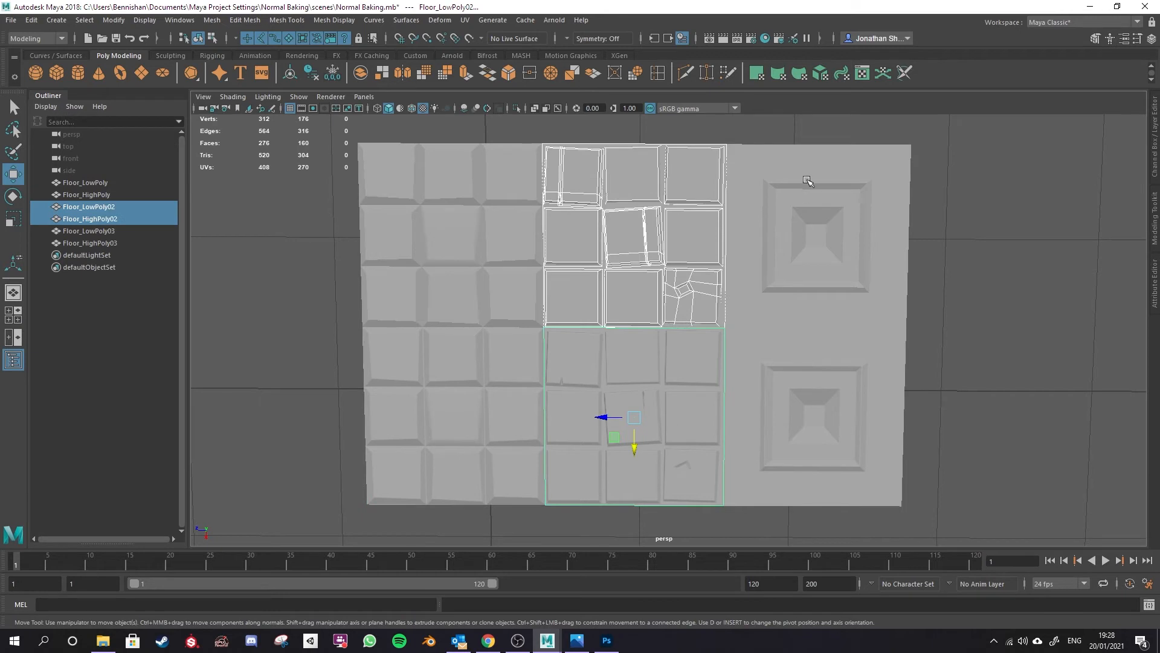
drag(821, 122, 829, 474)
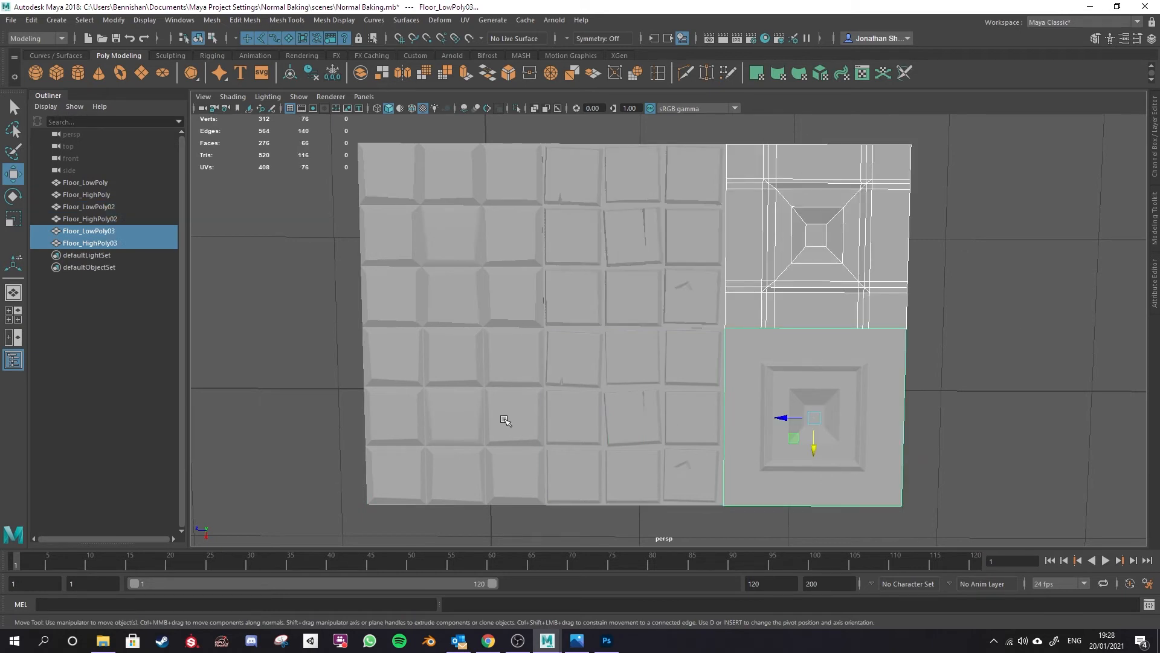
Select Floor_LowPoly, Floor_LowPoly02 and Floor_LowPoly03 in turn to examine their normal-mapped surfaces.
click(507, 421)
click(629, 432)
click(803, 425)
click(658, 429)
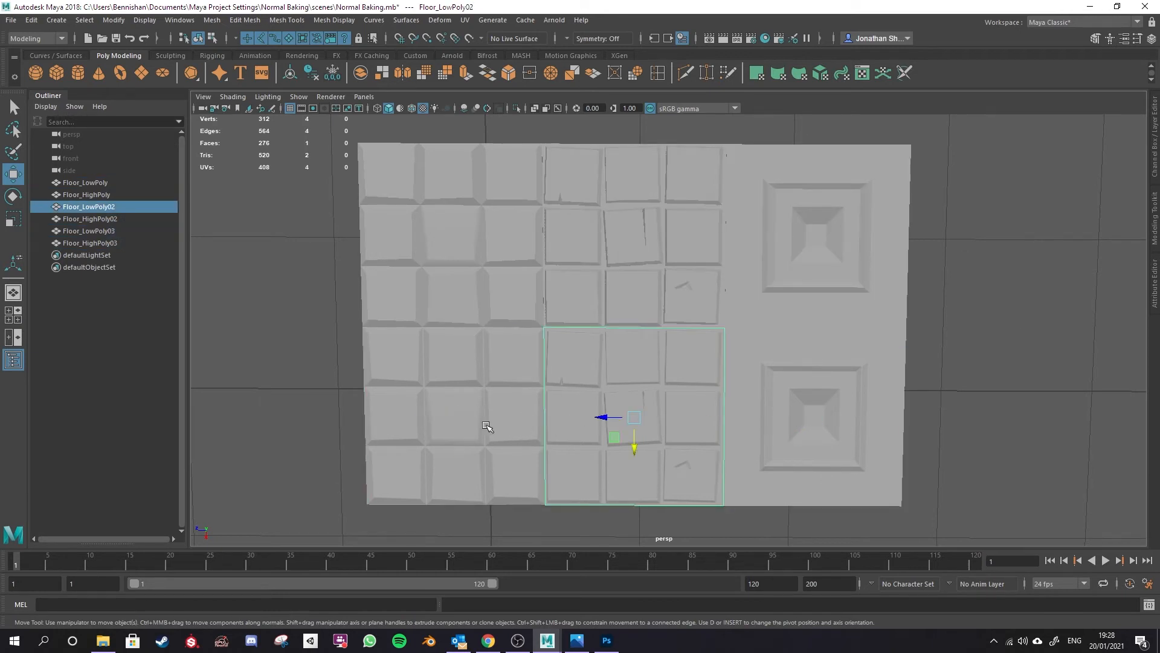
click(491, 427)
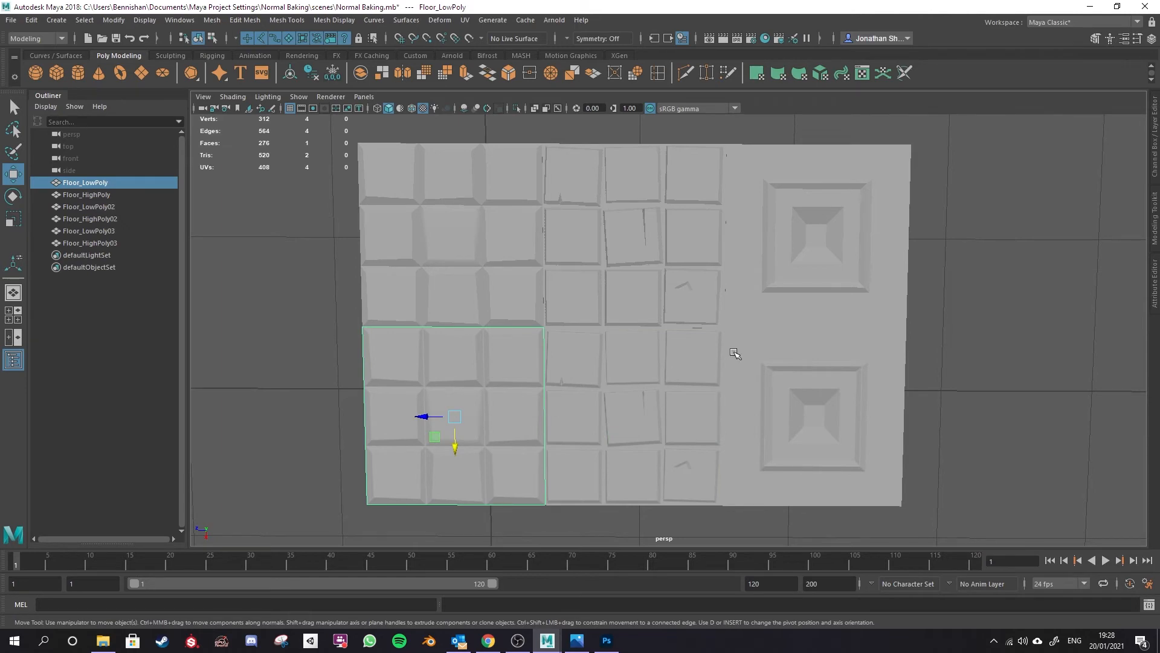
click(633, 395)
click(799, 386)
click(648, 444)
click(451, 432)
click(640, 423)
click(810, 440)
mouse_move(810, 440)
alt+mouse_down()
mouse_move(811, 360)
mouse_move(833, 397)
mouse_move(764, 397)
mouse_move(804, 423)
alt+mouse_up()
Compare Floor_HighPoly with Floor_LowPoly from above and from a grazing angle.
click(464, 302)
alt+drag(463, 304, 464, 194)
alt+drag(511, 339, 494, 276)
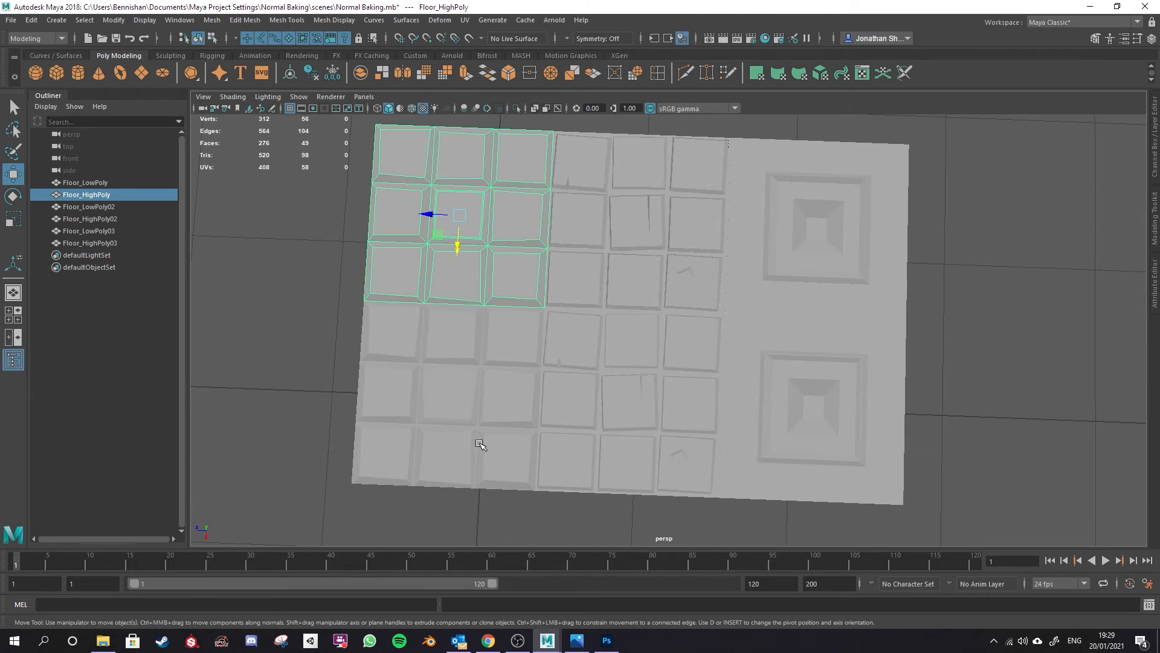
click(281, 349)
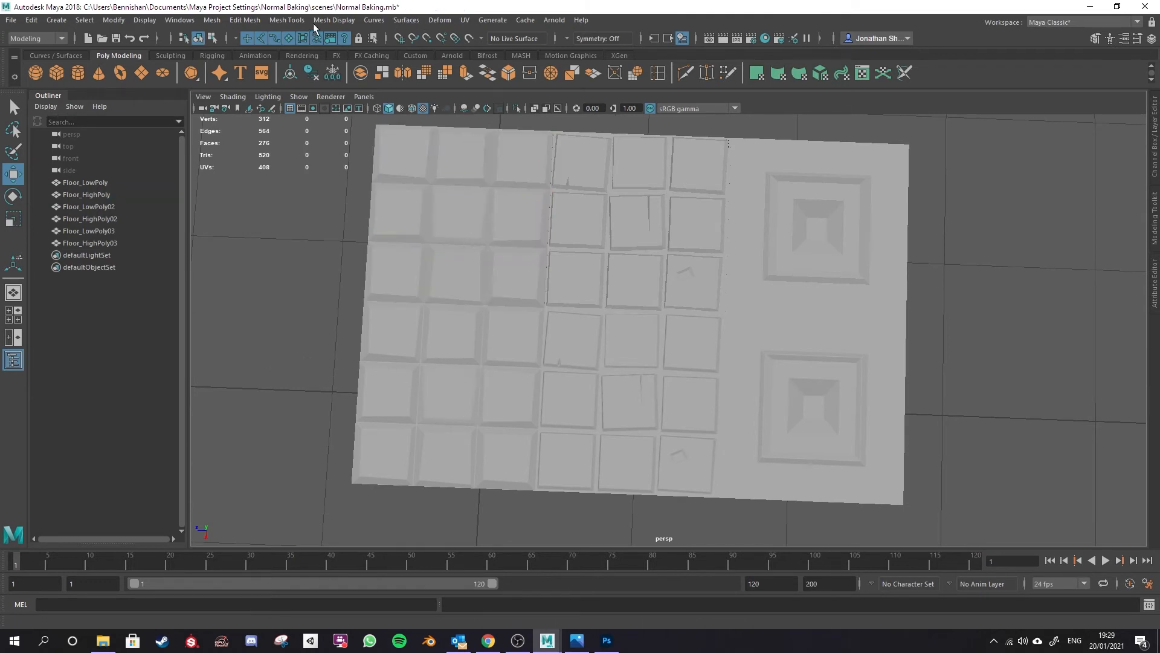
click(331, 21)
alt+drag(440, 228, 611, 270)
click(629, 239)
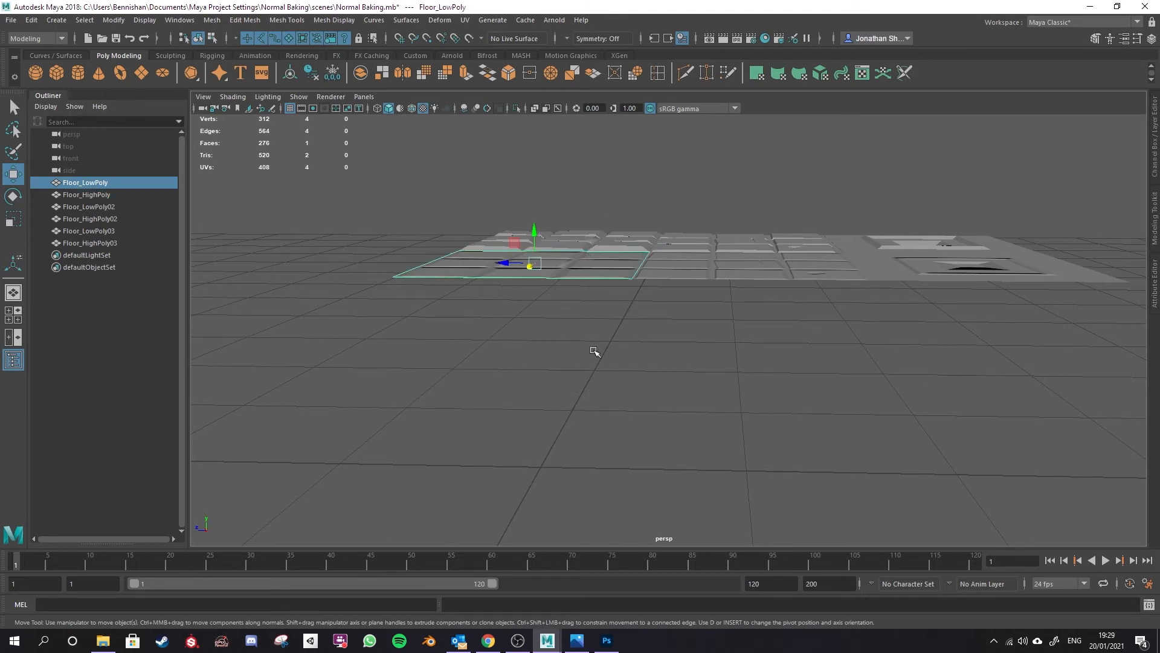
click(674, 339)
alt+drag(534, 265, 529, 319)
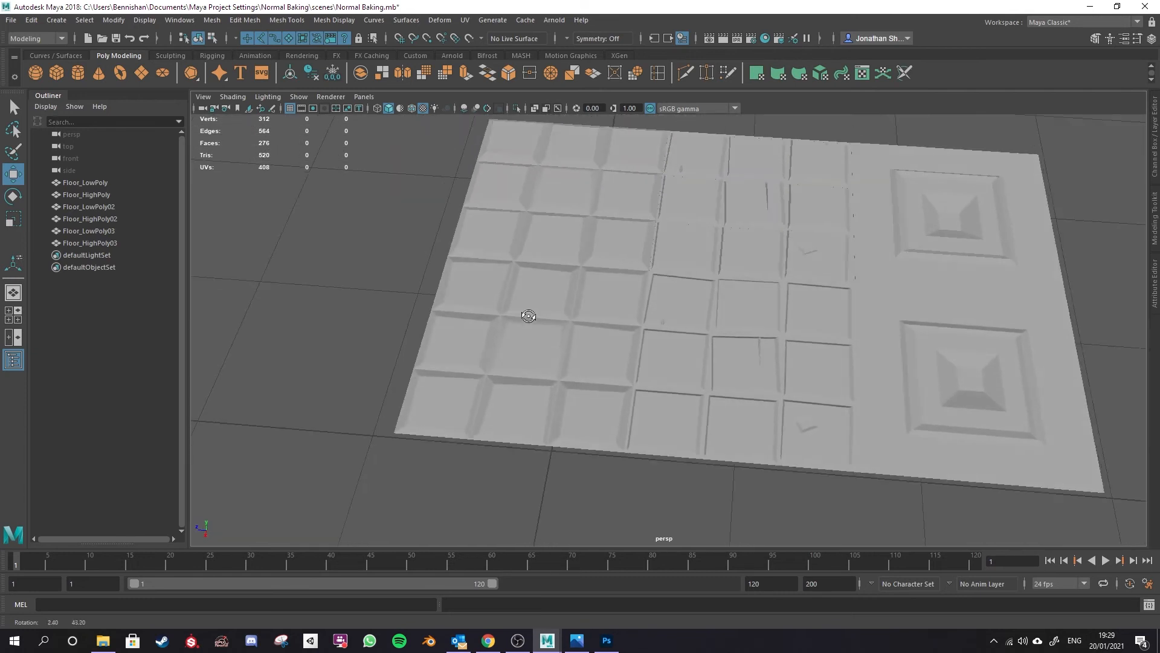
click(578, 186)
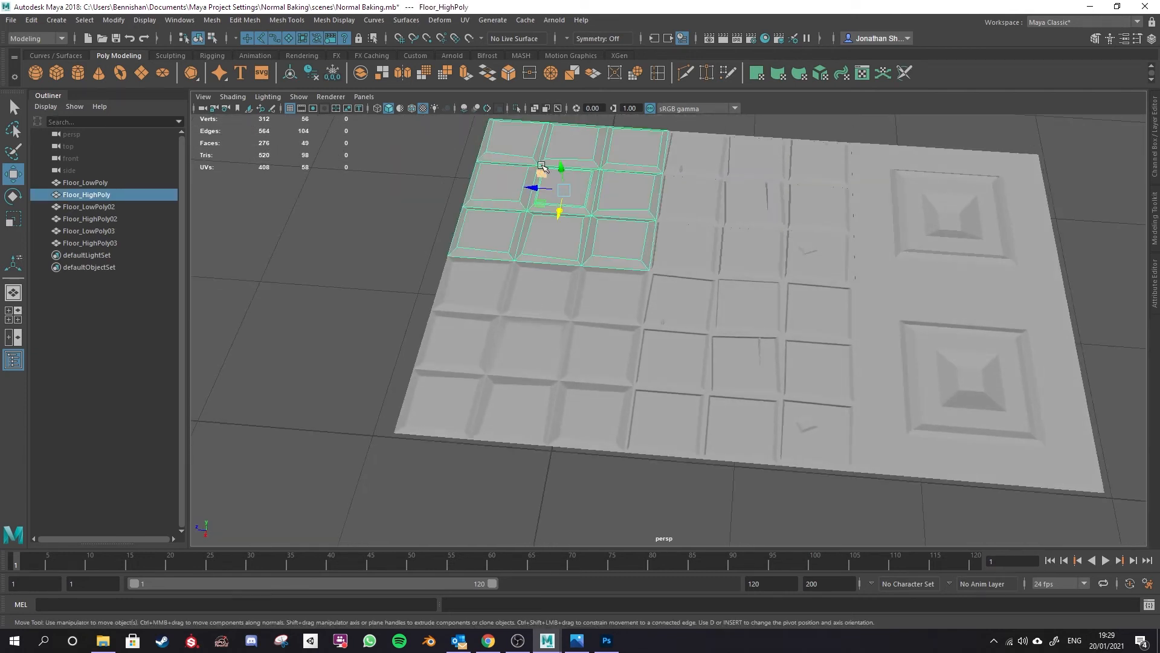
Select Floor_HighPoly02, switch it to face selection, and view its tiles from underneath.
alt+drag(518, 191, 505, 452)
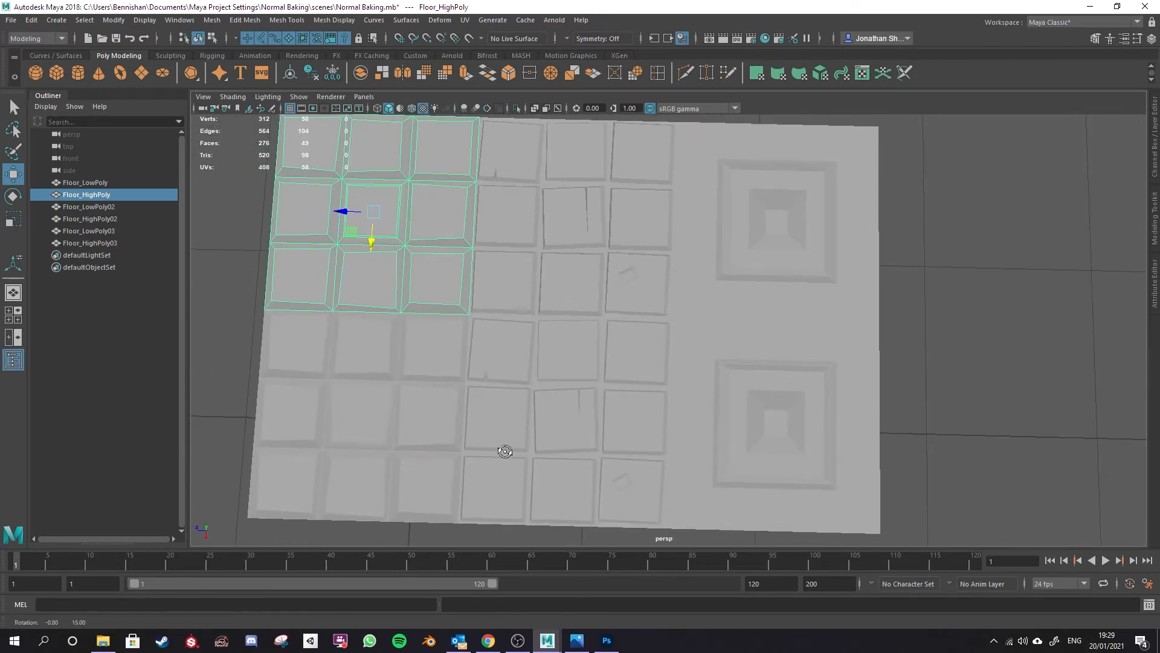
click(591, 245)
alt+drag(591, 252, 643, 259)
right_drag(643, 259, 651, 305)
scroll(651, 306, up, 3)
alt+drag(686, 281, 661, 405)
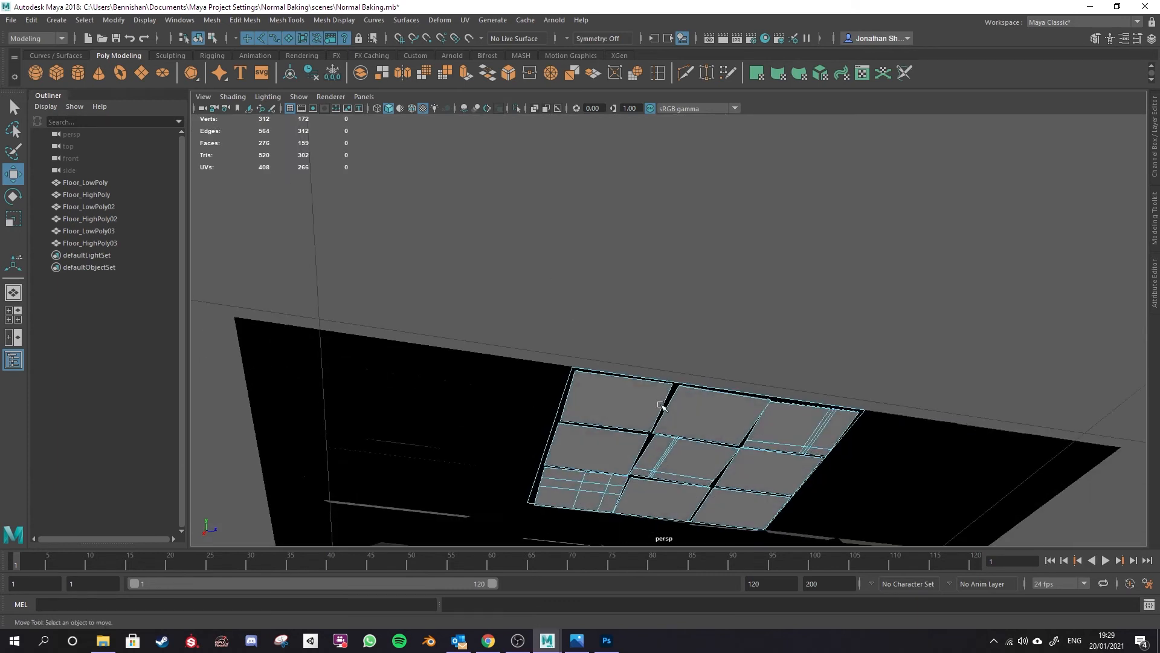
Select the faces of Floor_HighPoly02's central tile, raise them vertically by about 0.36 units, and undo the move.
click(675, 386)
scroll(683, 404, up, 2)
click(518, 388)
alt+drag(518, 388, 704, 326)
scroll(691, 254, up, 3)
click(690, 253)
scroll(683, 355, down, 6)
middle_drag(650, 226, 733, 407)
key(ctrl+z)
Examine the bevels, crack and chipped corner modelled into Floor_HighPoly02 from close-up and from above.
alt+drag(715, 355, 691, 378)
scroll(691, 378, up, 10)
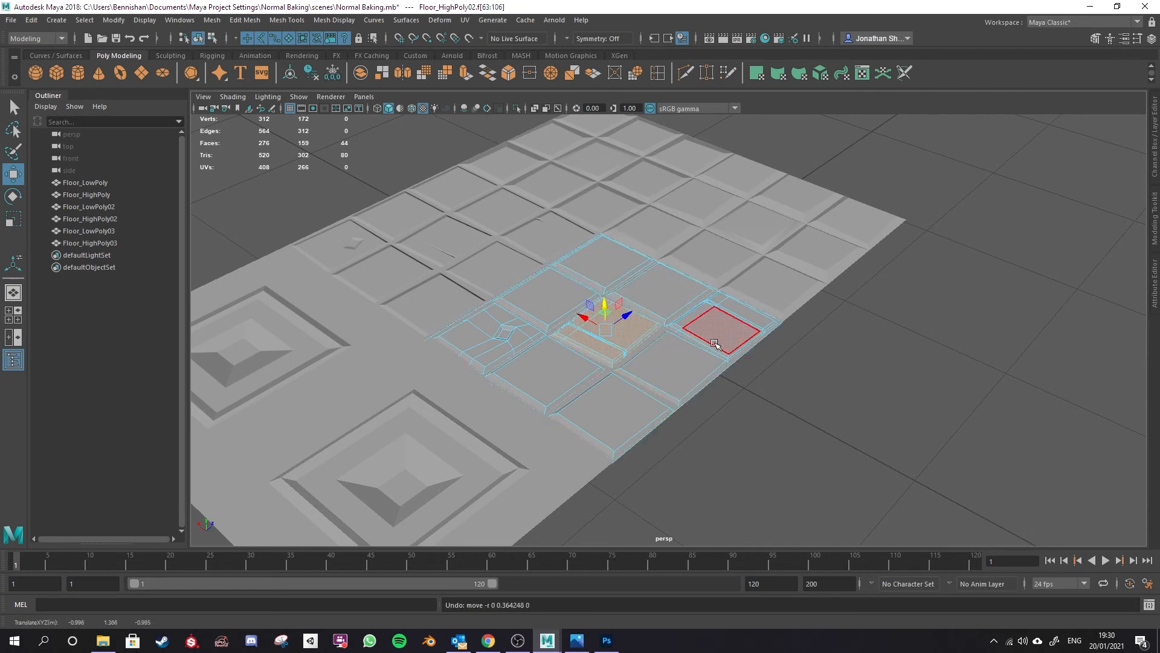
scroll(715, 342, up, 6)
alt+drag(399, 378, 476, 469)
alt+middle_drag(384, 380, 1124, 226)
alt+drag(1028, 303, 900, 320)
alt+middle_drag(907, 281, 725, 274)
scroll(573, 435, down, 6)
alt+drag(532, 357, 675, 458)
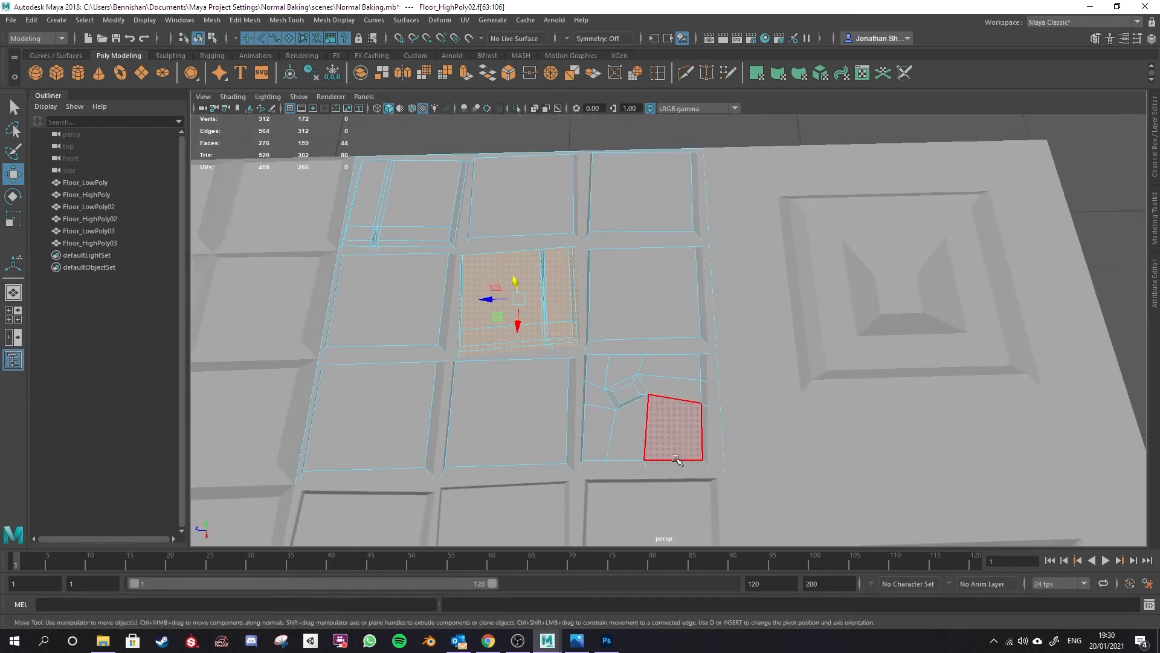
Select Floor_LowPoly02 and compare its normal-mapped tiles with the high-poly version from above and at an angle.
alt+middle_drag(616, 505, 686, 300)
scroll(689, 305, down, 4)
alt+drag(694, 321, 691, 413)
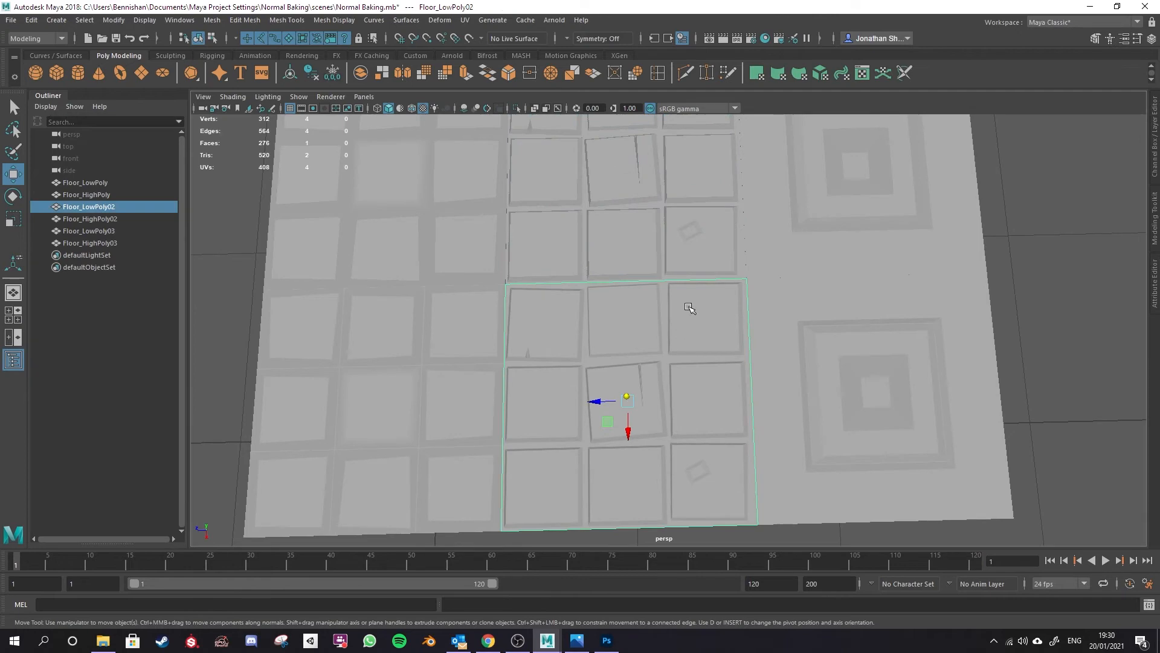
alt+drag(692, 365, 713, 334)
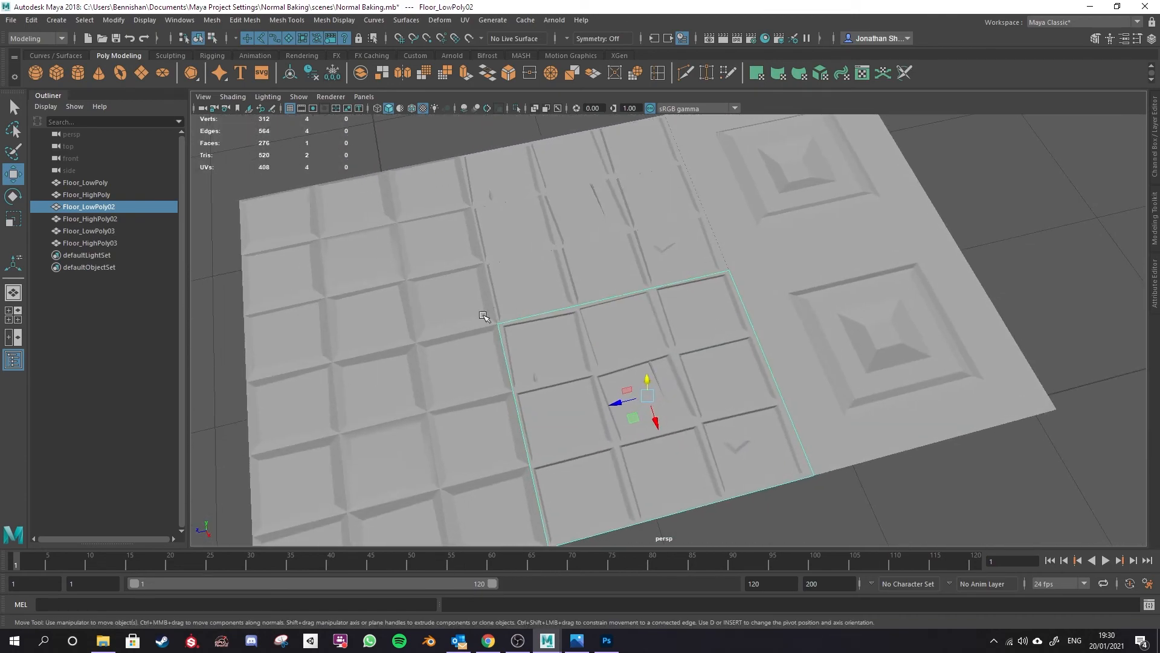
Scale the corner tile's faces on Floor_HighPoly02, beside the first design, to about 0.195 and move them towards the tile's corner.
alt+drag(758, 293, 657, 262)
click(657, 262)
right_click(637, 265)
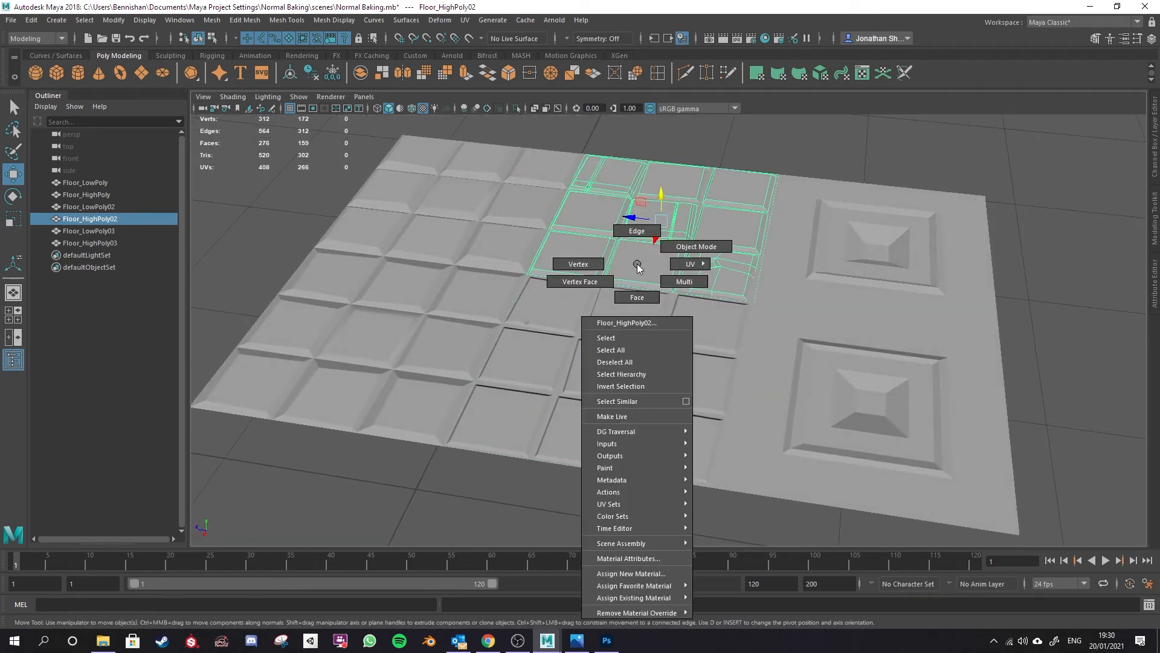
click(642, 297)
scroll(574, 314, up, 2)
alt+middle_drag(578, 329, 627, 438)
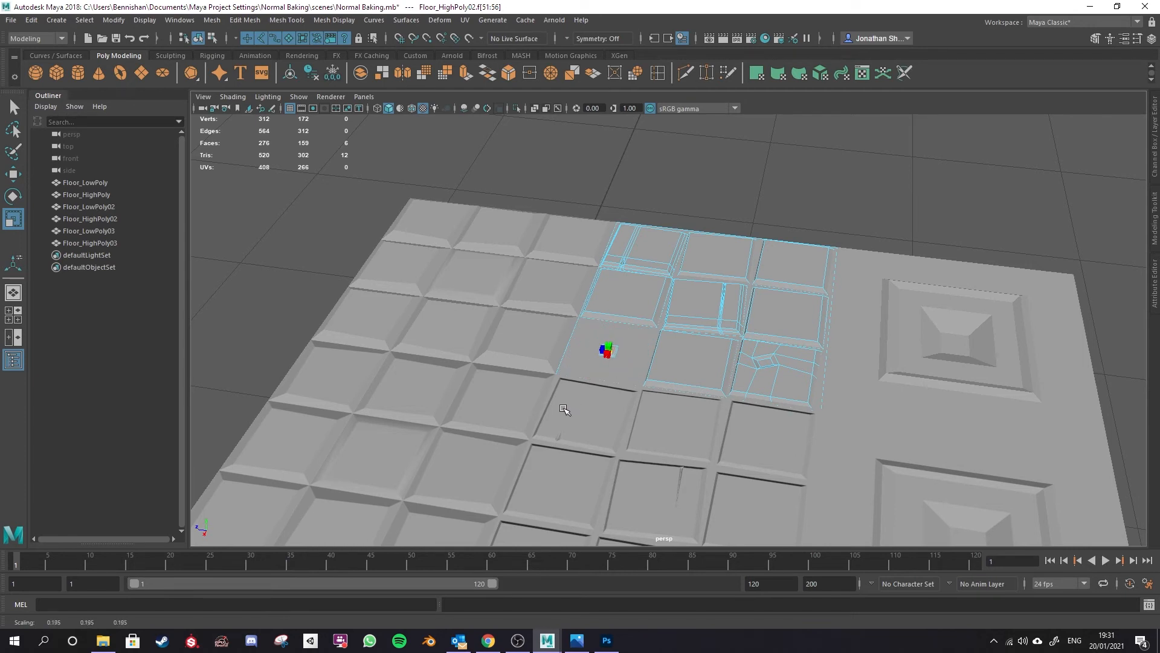
key(w)
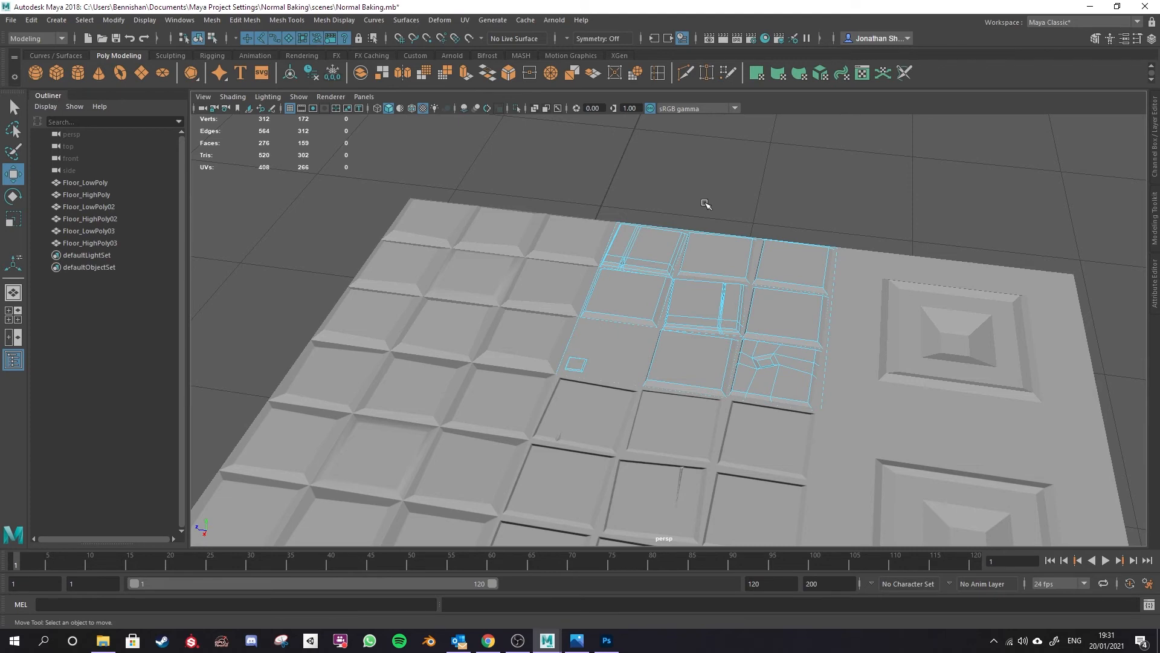
Examine the shrunken tile on Floor_HighPoly02 against the surrounding flat area from above and from a grazing angle.
scroll(580, 374, up, 3)
click(501, 391)
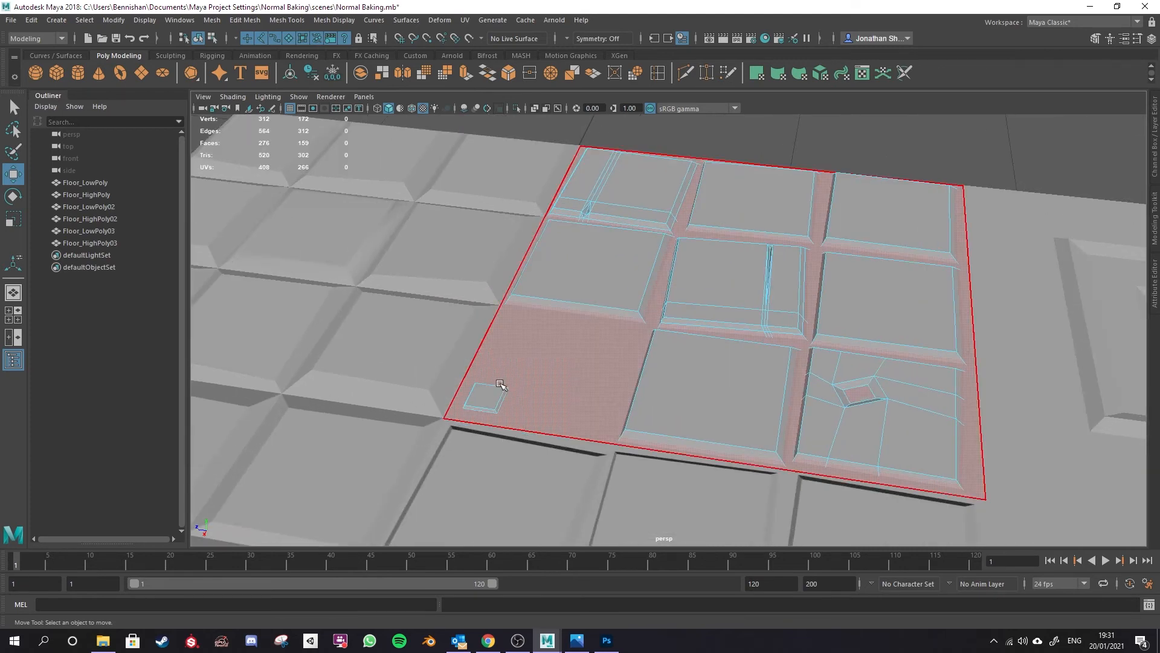
scroll(829, 288, down, 3)
alt+middle_drag(692, 382, 591, 238)
alt+middle_drag(709, 304, 712, 425)
scroll(568, 443, up, 2)
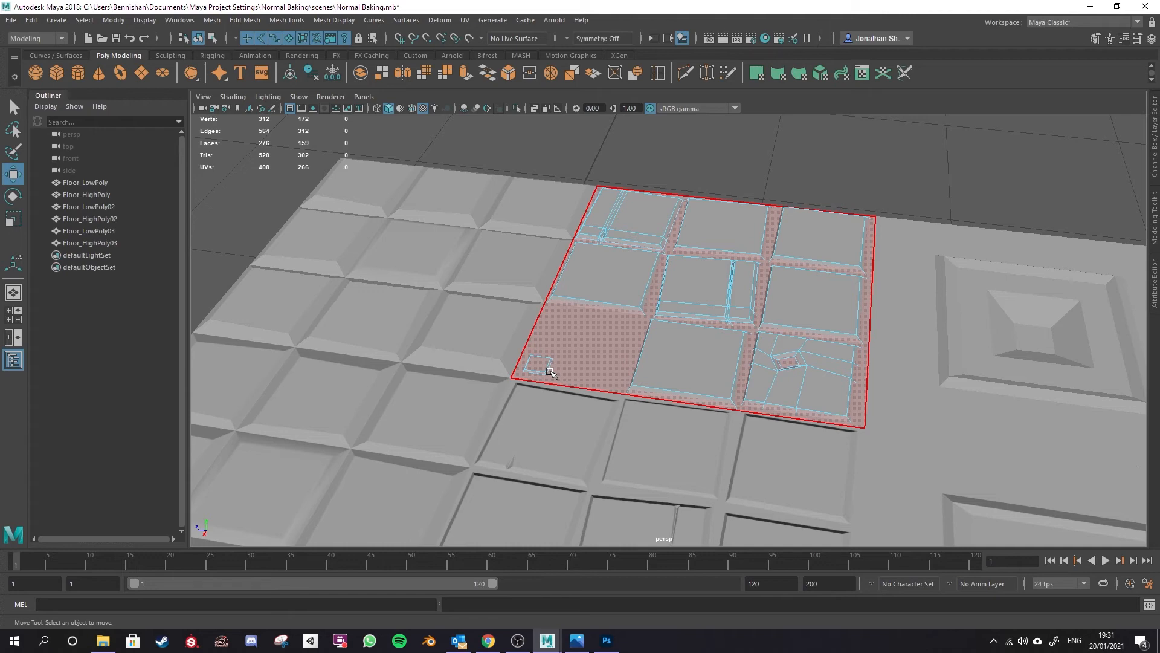
mouse_move(649, 361)
alt+mouse_down()
mouse_move(635, 321)
mouse_move(645, 348)
alt+mouse_up()
scroll(665, 416, up, 2)
scroll(733, 407, down, 3)
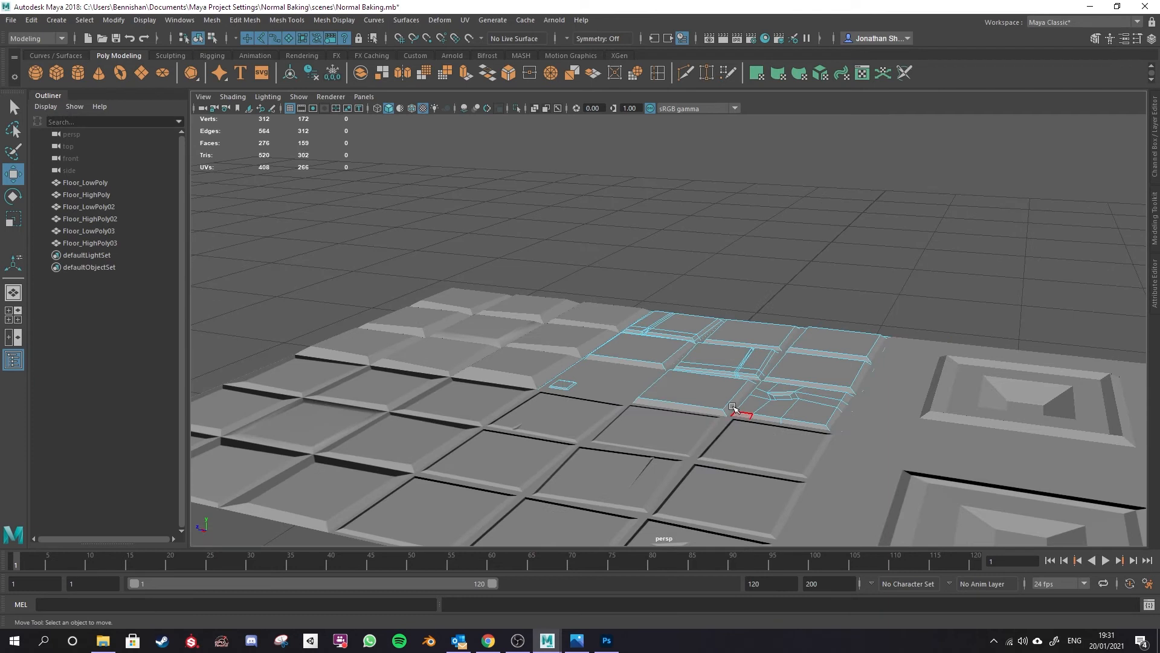
Undo the tile's move and scaling, and return Floor_HighPoly02 to object selection.
alt+drag(701, 405, 686, 464)
key(ctrl+z)
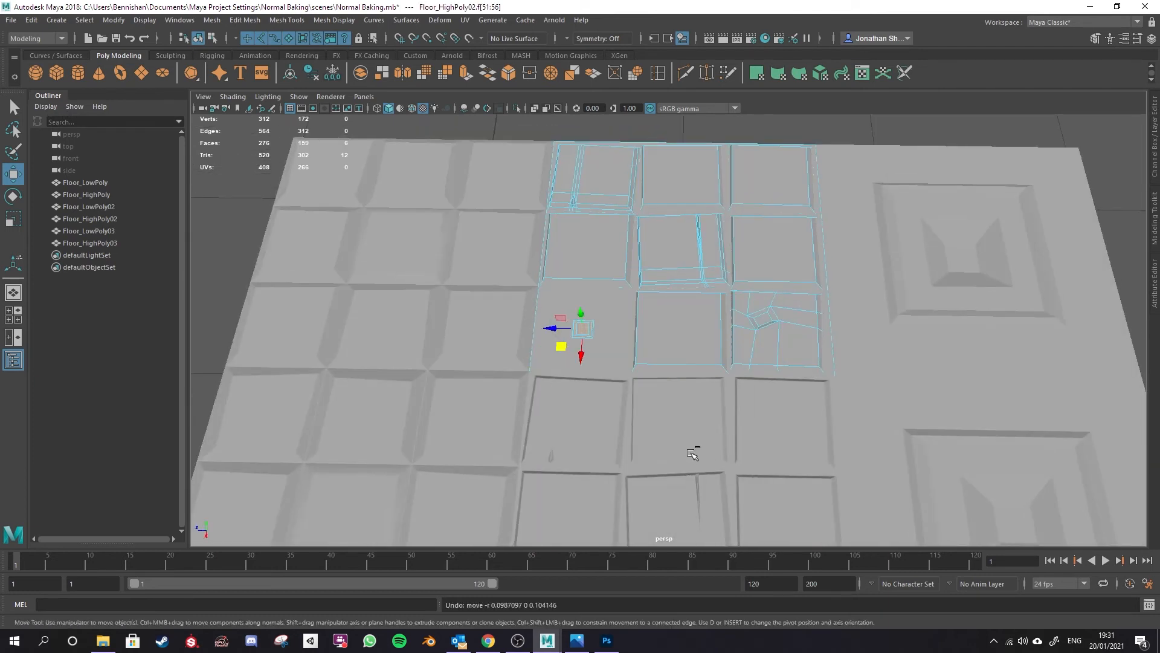
right_drag(726, 259, 760, 225)
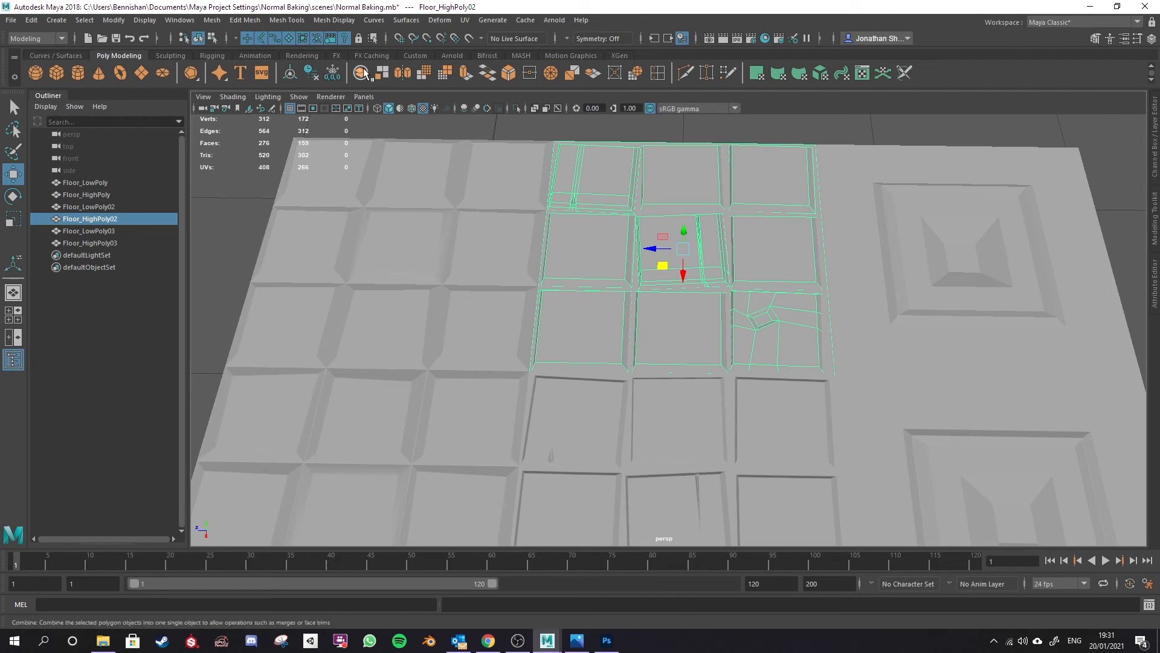
Examine the raised frame and central recess of Floor_HighPoly03 beside its low-poly counterpart from several angles.
mouse_move(768, 349)
alt+mouse_down()
mouse_move(682, 317)
mouse_move(764, 355)
alt+mouse_up()
alt+drag(710, 417, 756, 405)
alt+middle_drag(755, 405, 546, 288)
alt+middle_drag(623, 272, 585, 403)
click(678, 304)
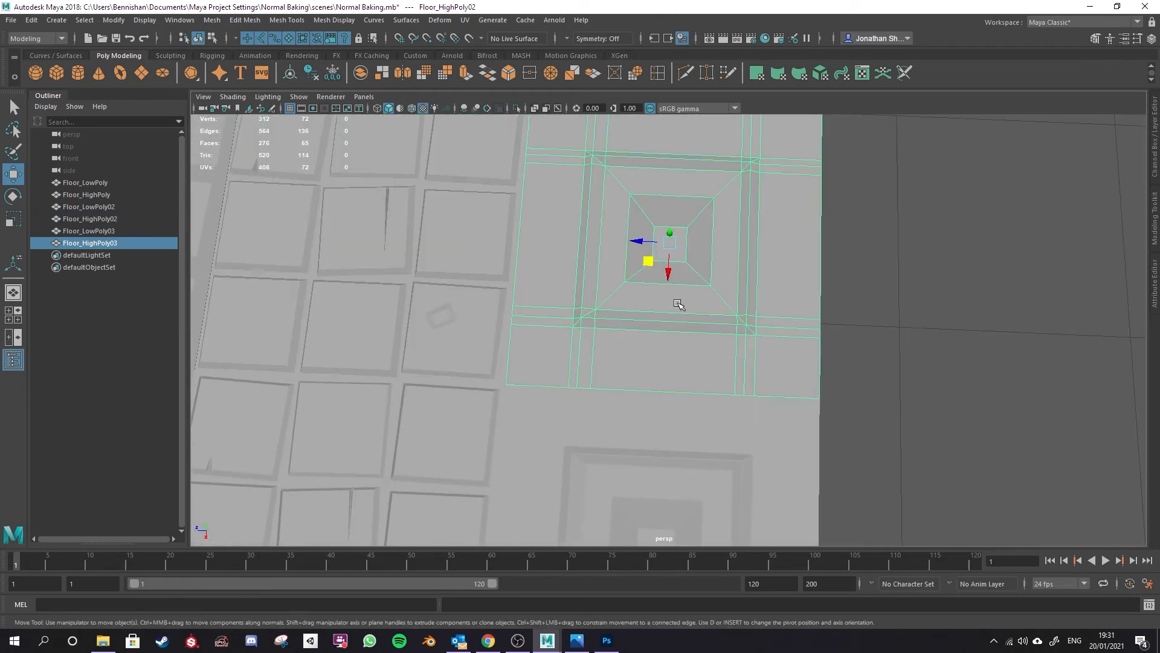
alt+drag(678, 304, 720, 336)
mouse_move(753, 429)
alt+mouse_down()
mouse_move(857, 365)
mouse_move(775, 422)
alt+mouse_up()
click(857, 365)
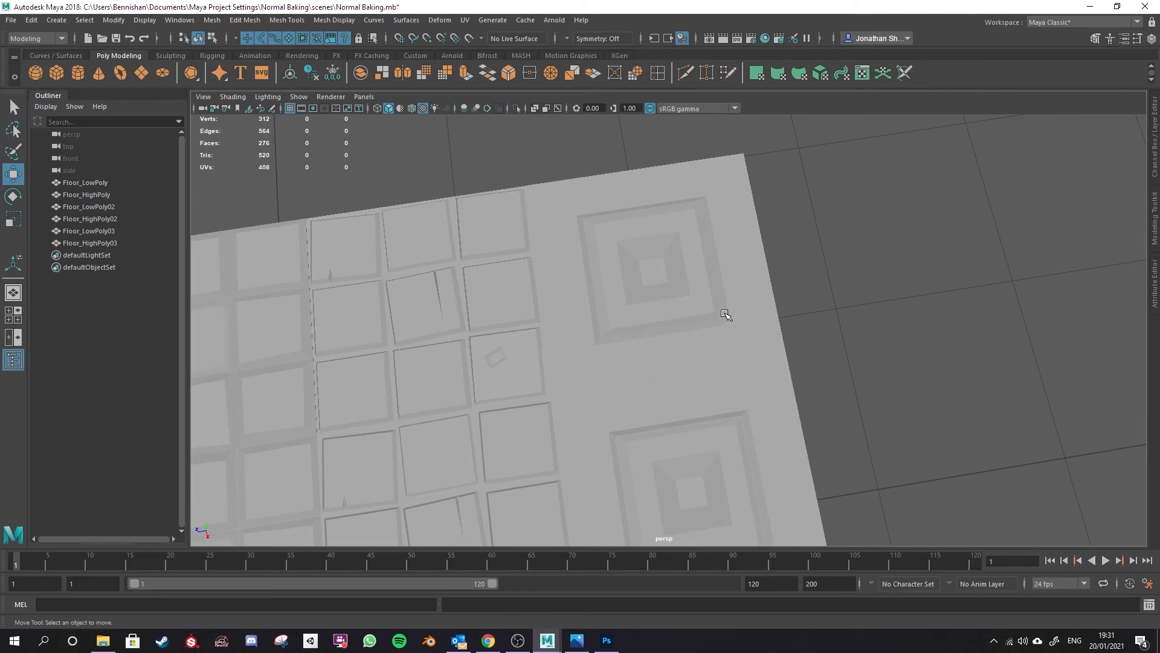
alt+drag(699, 200, 713, 255)
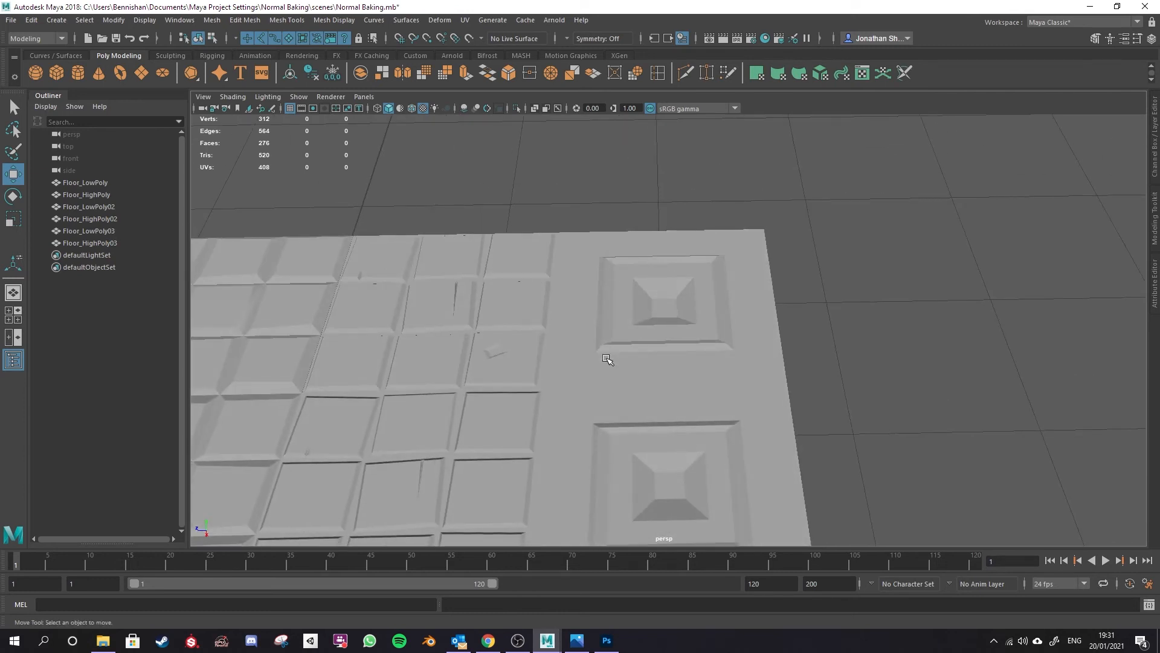
alt+drag(724, 266, 716, 225)
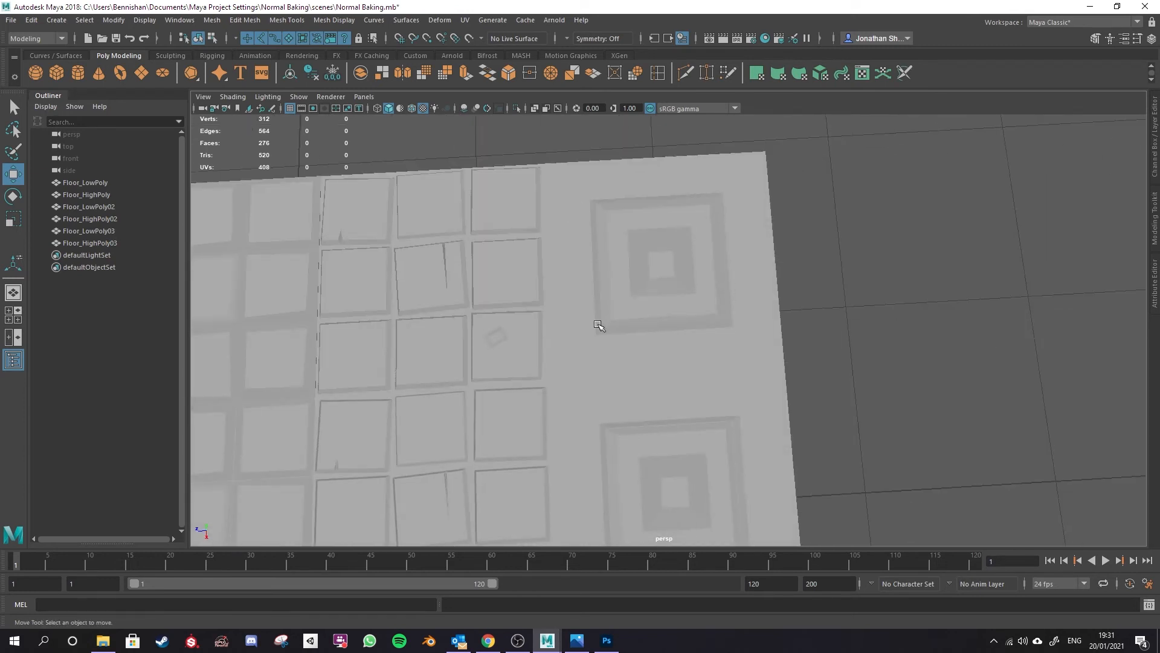
Select Floor_HighPoly03 and inspect its raised and sunken profile edge-on from the side.
alt+drag(672, 296, 645, 218)
click(645, 218)
click(678, 477)
alt+drag(679, 478, 863, 425)
alt+middle_drag(862, 425, 749, 382)
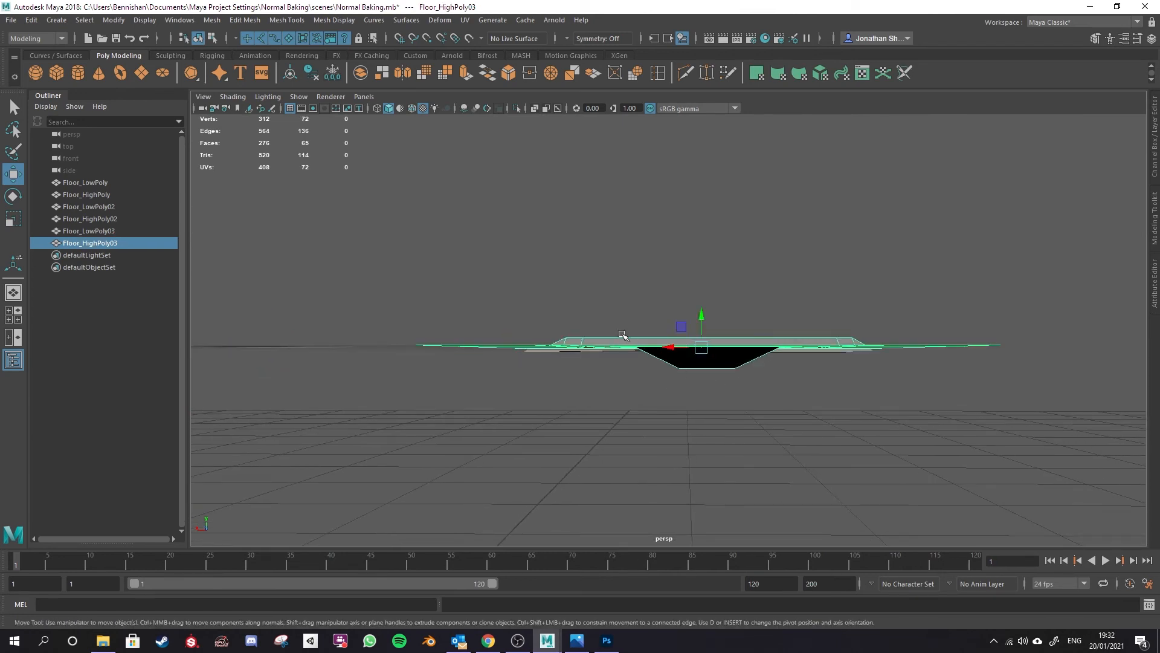
alt+drag(745, 429, 648, 364)
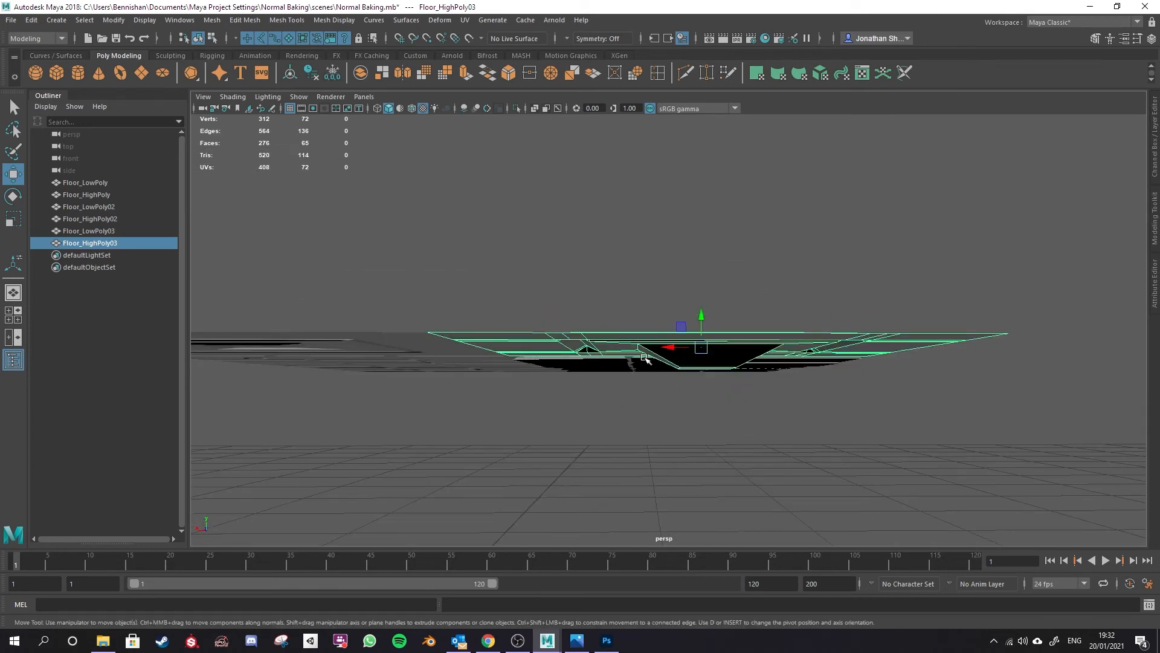
alt+drag(752, 375, 648, 400)
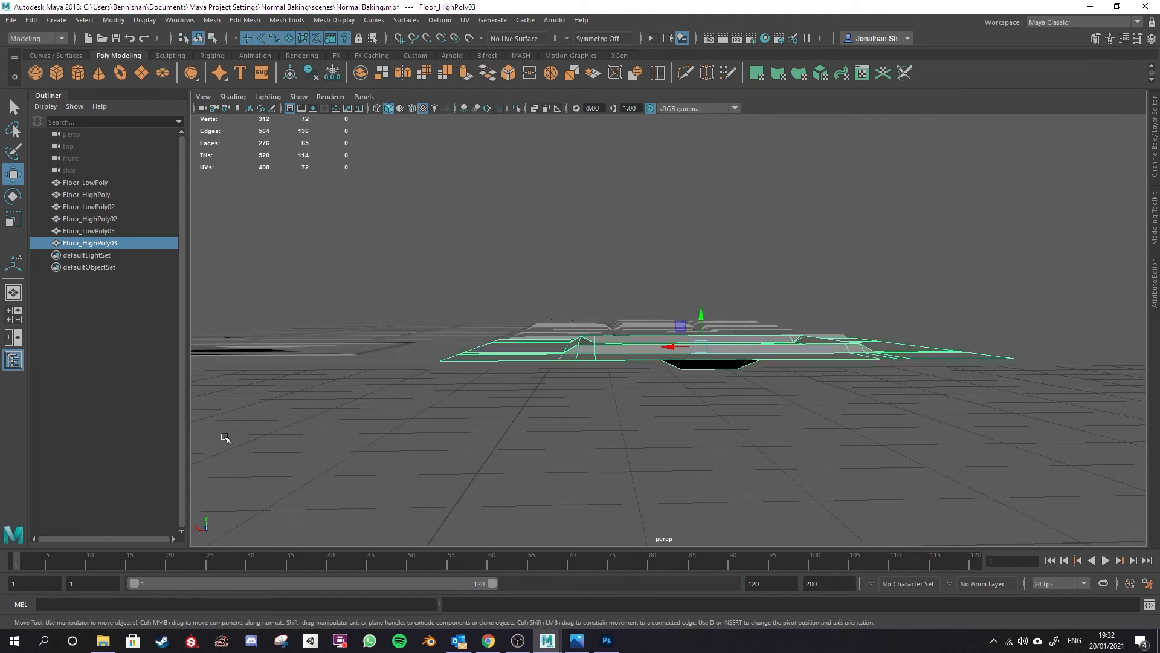
alt+drag(790, 522, 750, 393)
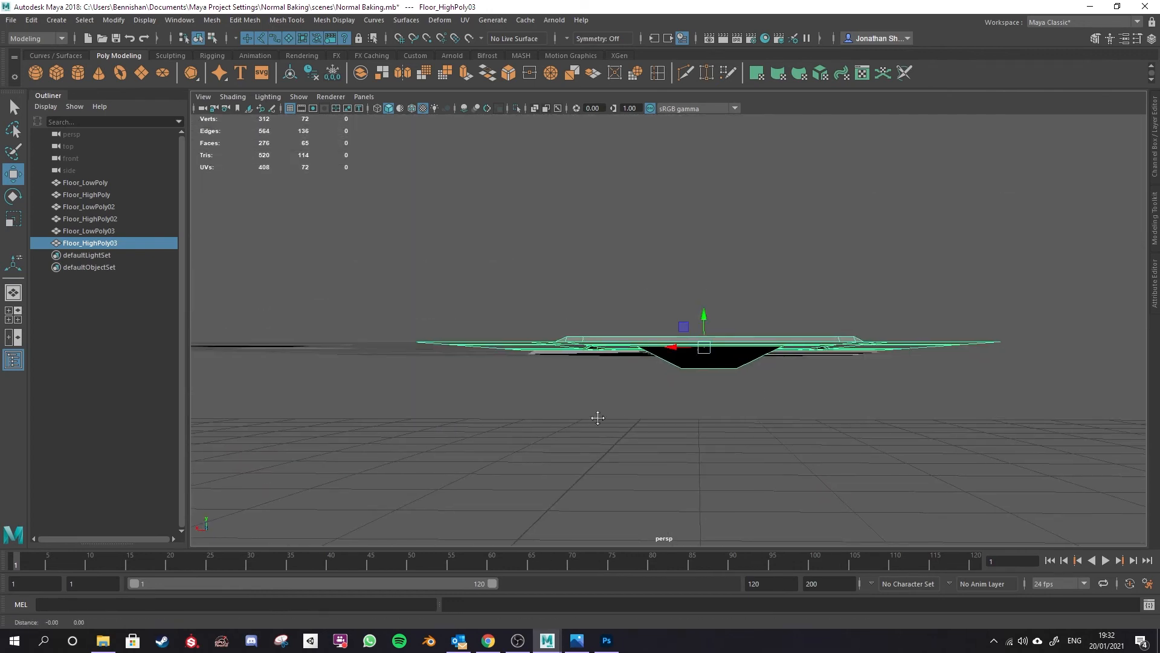
alt+middle_drag(589, 418, 983, 395)
click(674, 329)
alt+drag(878, 368, 896, 386)
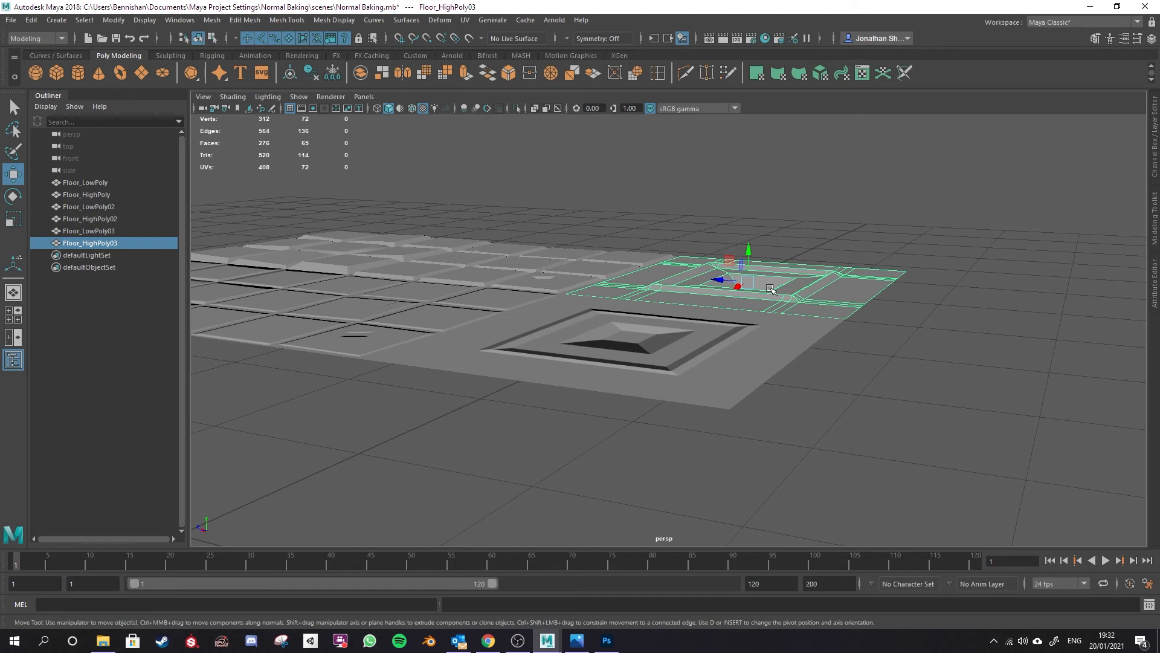
Compare the third low-poly and high-poly floors at an angle, finishing with Floor_HighPoly03 selected.
click(869, 437)
click(756, 363)
alt+drag(902, 375, 826, 530)
click(855, 387)
click(948, 333)
click(707, 396)
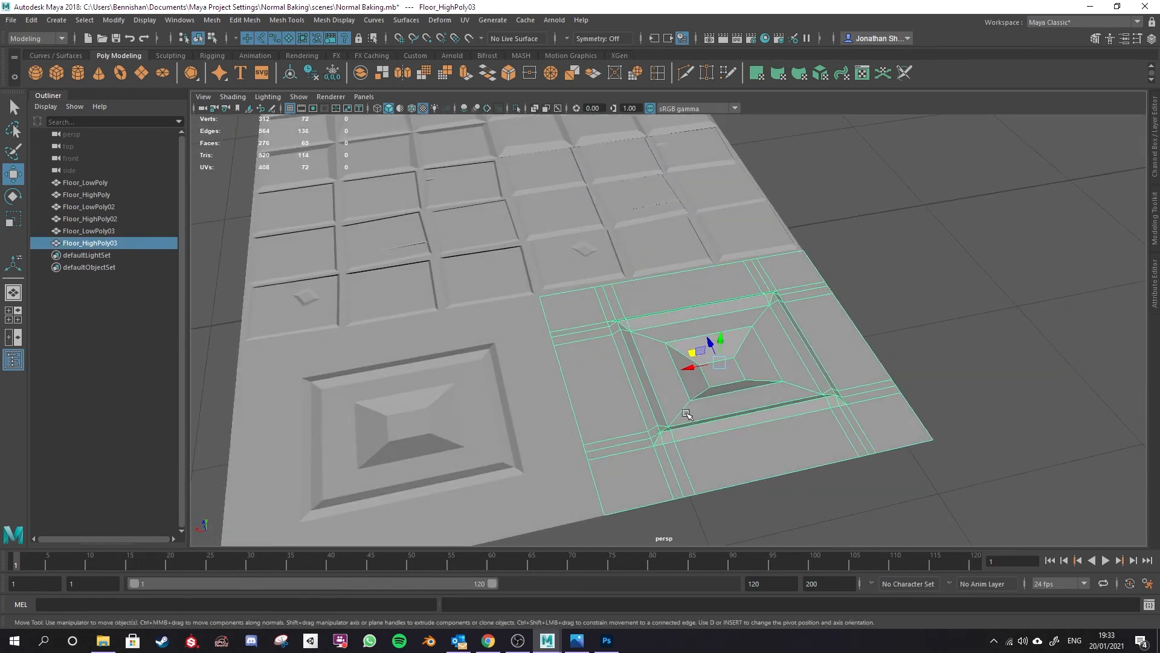
Select the four corner vertices of Floor_HighPoly03's raised frame and move them up about 0.3 units.
alt+drag(697, 378, 738, 306)
right_drag(738, 292, 710, 321)
click(720, 334)
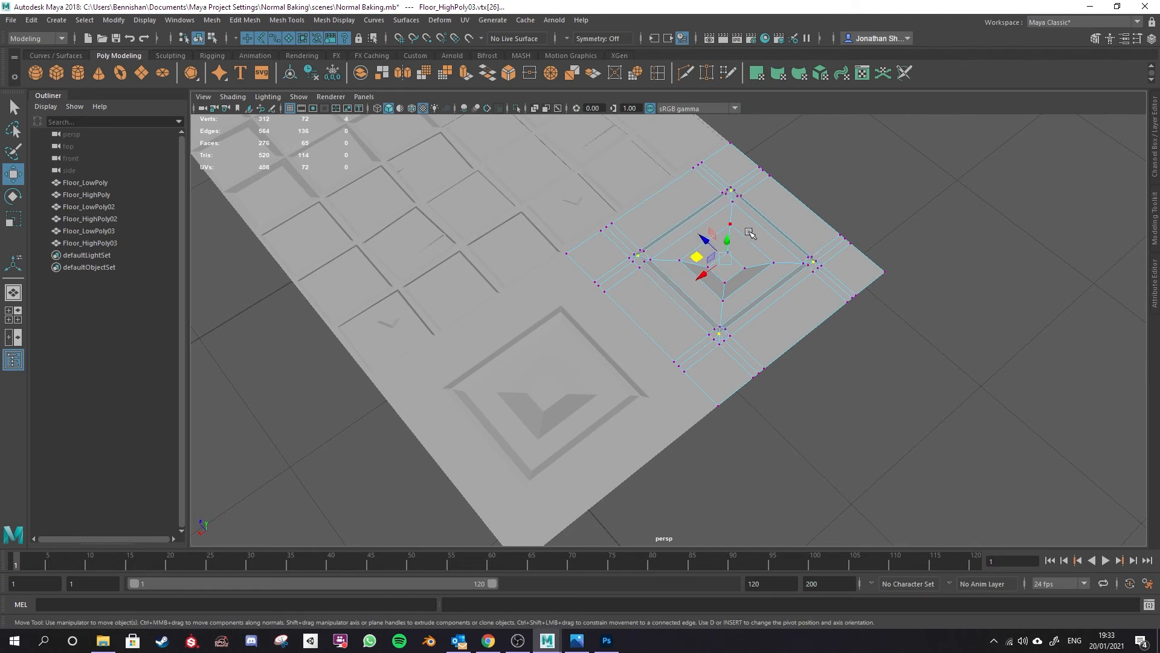
drag(729, 241, 736, 197)
alt+drag(916, 249, 940, 270)
right_drag(940, 269, 982, 215)
Compare the spiked frame corners of Floor_HighPoly03 from above and from a grazing angle.
alt+drag(886, 365, 895, 336)
alt+drag(687, 309, 708, 325)
alt+drag(687, 278, 685, 408)
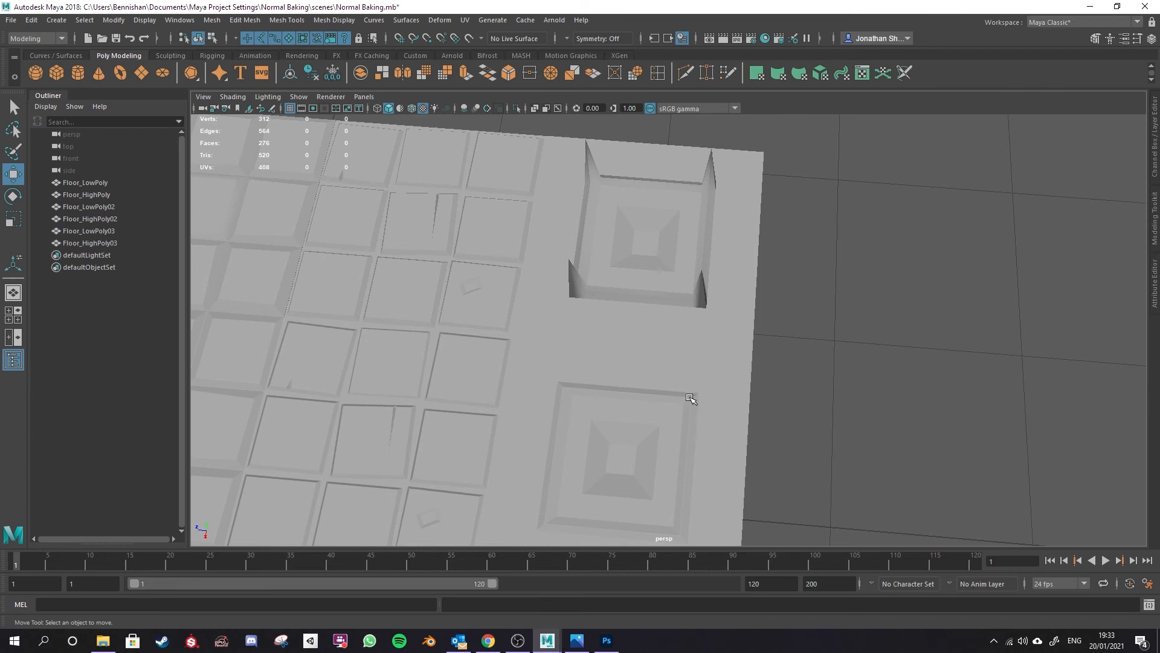
alt+drag(685, 397, 713, 250)
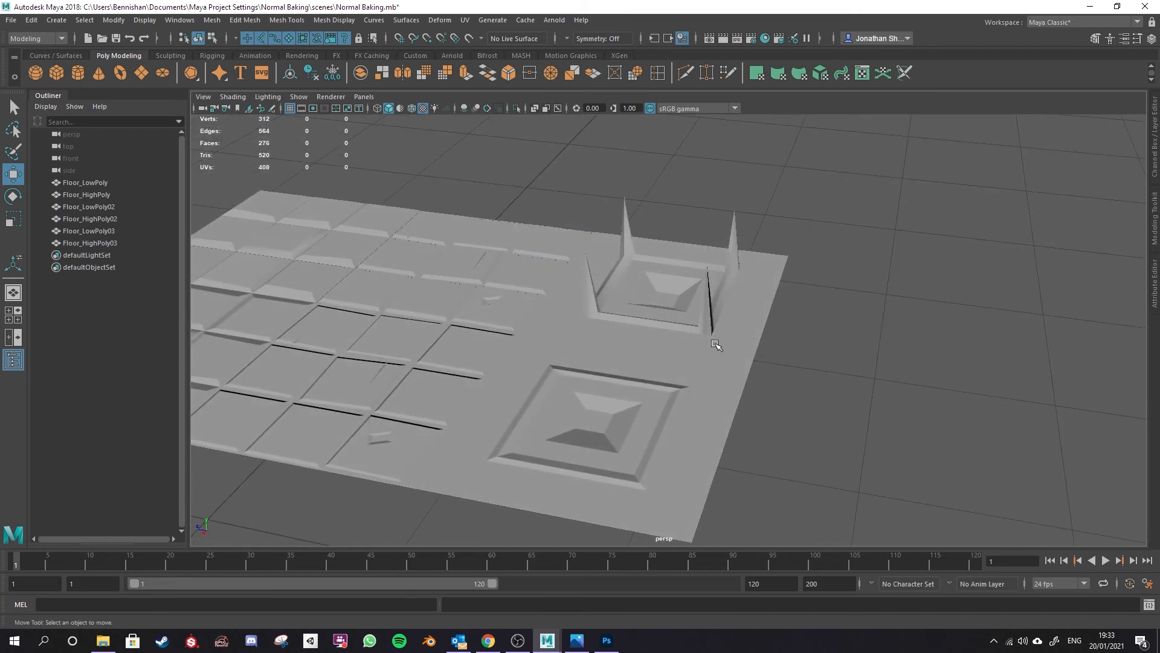
Undo the corner vertex move on Floor_HighPoly03, return to object selection and deselect everything.
key(ctrl+z)
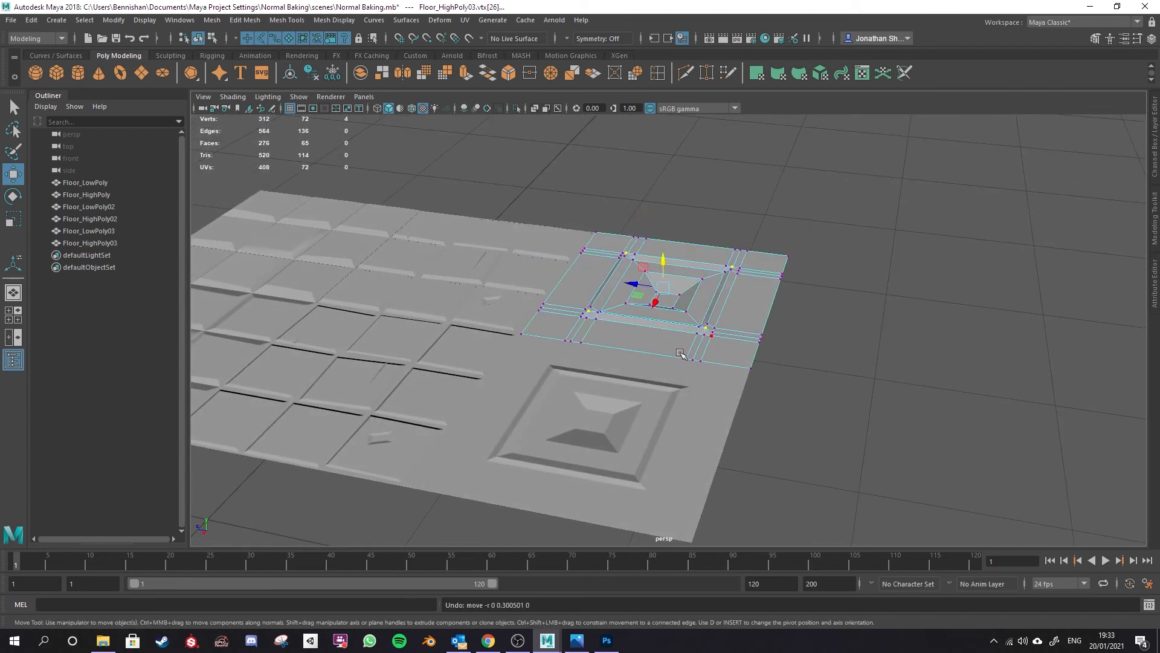
key(ctrl+z)
alt+drag(752, 383, 756, 413)
right_drag(836, 312, 883, 275)
click(845, 389)
alt+drag(845, 389, 767, 442)
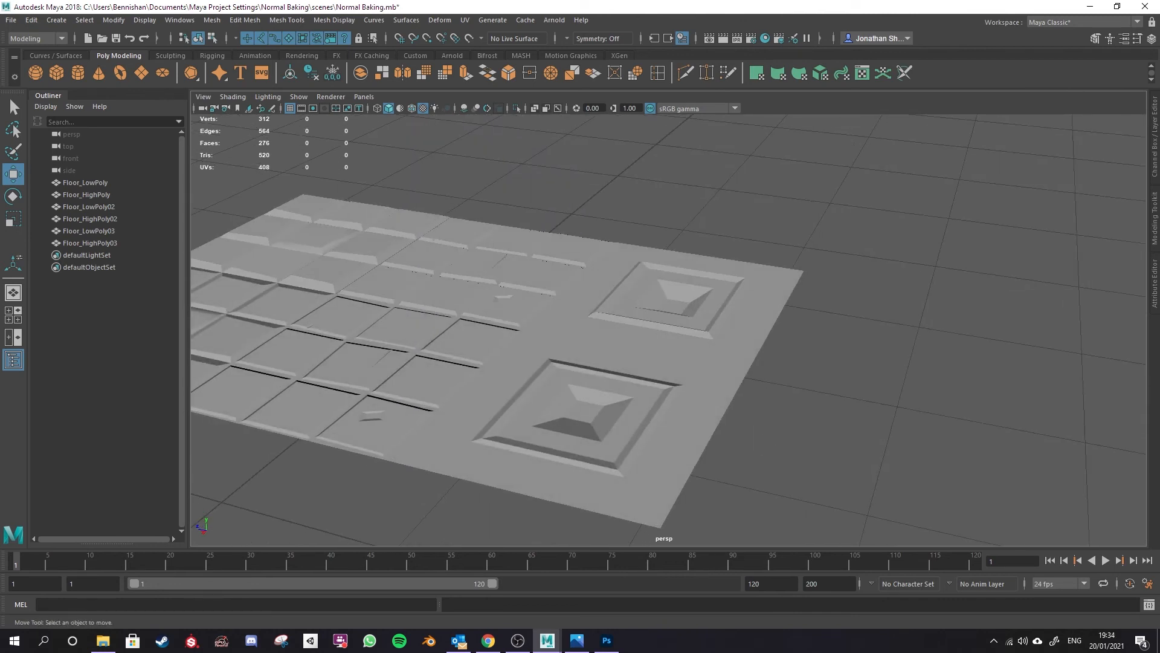
Switch to Photoshop with the Normal Mapping DS3.psd document.
key(alt+Tab)
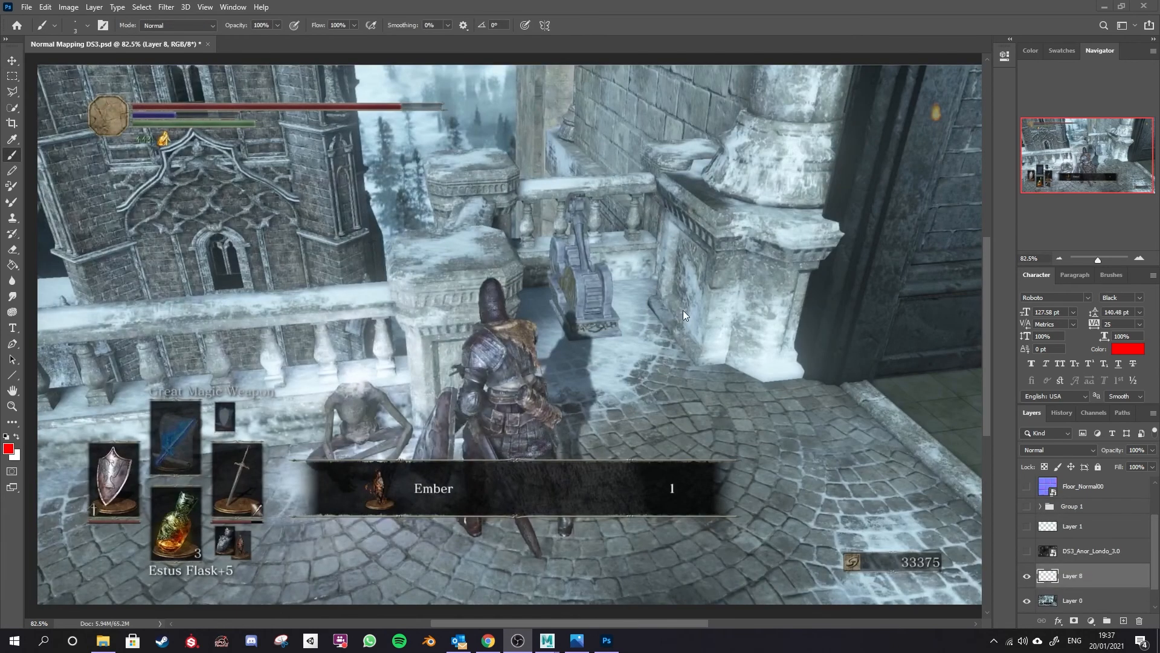
click(674, 12)
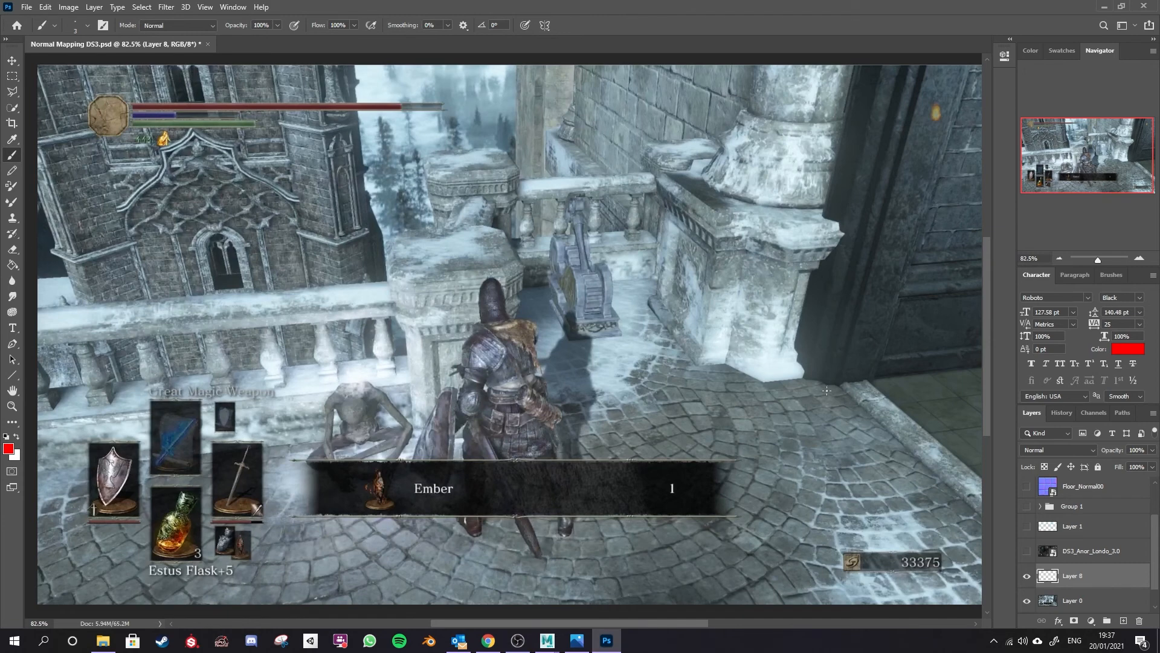
Outline the brick wall beside the stone pillar with straight red brush lines on Layer 8.
shift+click(578, 67)
shift+click(712, 302)
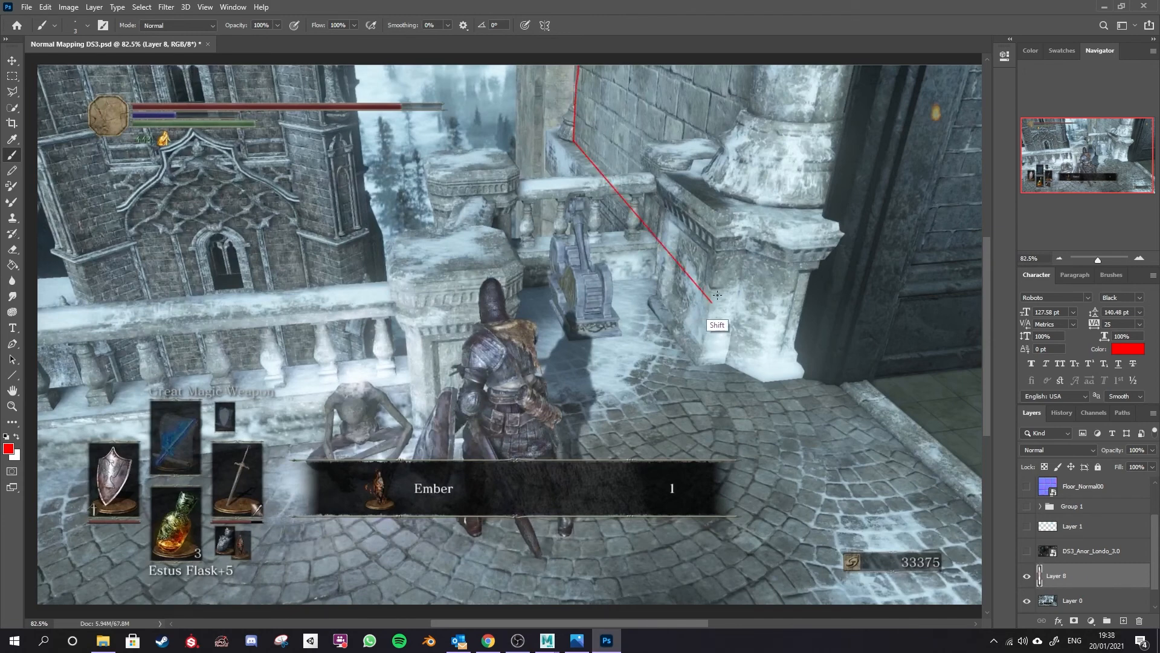
shift+click(758, 67)
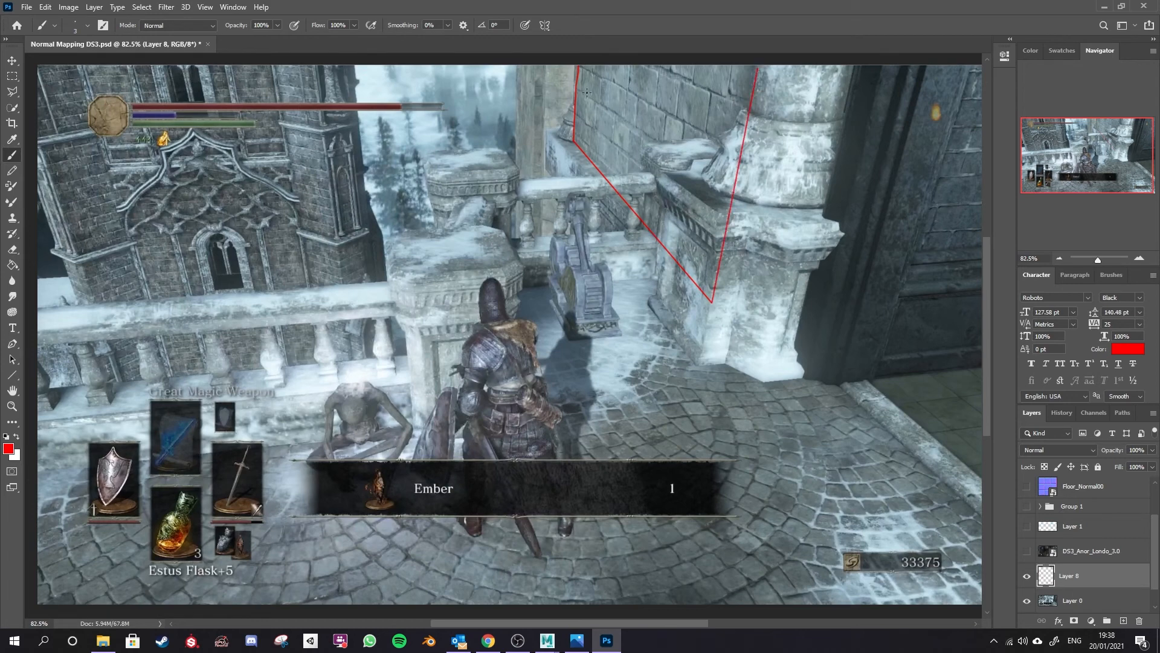
mouse_move(611, 84)
mouse_down()
mouse_move(610, 106)
mouse_move(630, 91)
mouse_move(611, 85)
mouse_up()
Undo all the red brush lines drawn around the brick wall.
key(ctrl+z)
key(ctrl+z)
key(ctrl+z)
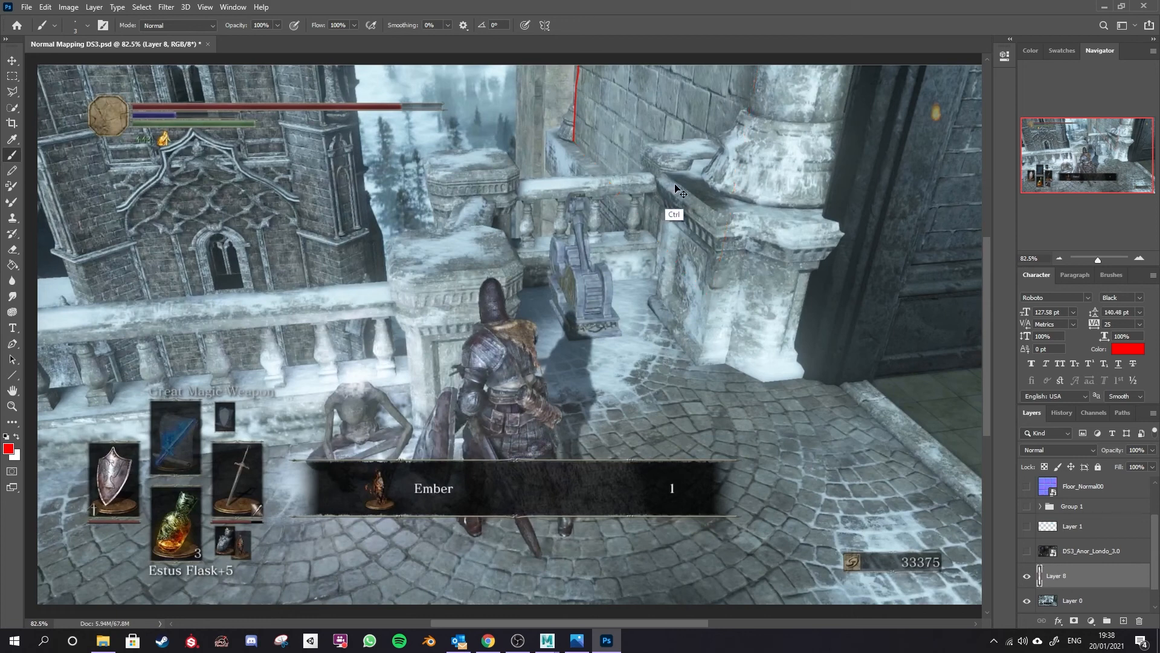
key(ctrl+z)
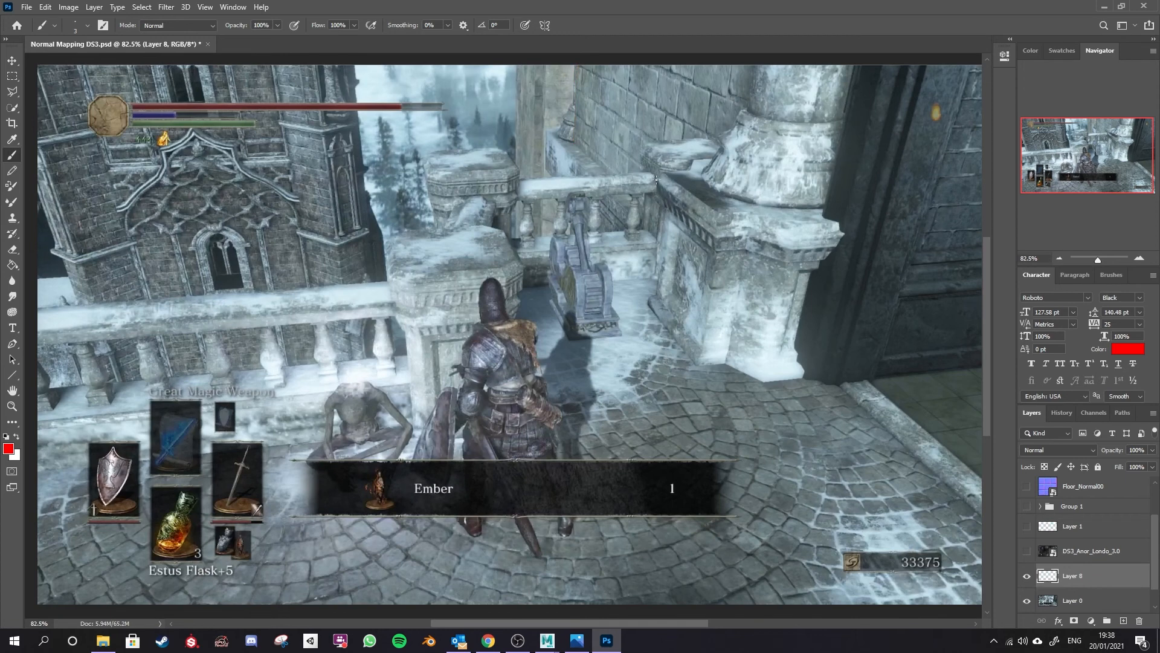
Outline the ledge and toothed trim along the stone pedestal's shaded side with straight red brush lines on Layer 8.
drag(666, 171, 659, 181)
shift+click(722, 215)
shift+click(715, 224)
shift+click(657, 180)
shift+click(659, 193)
shift+click(714, 237)
shift+click(715, 224)
click(660, 194)
shift+click(664, 208)
shift+click(717, 249)
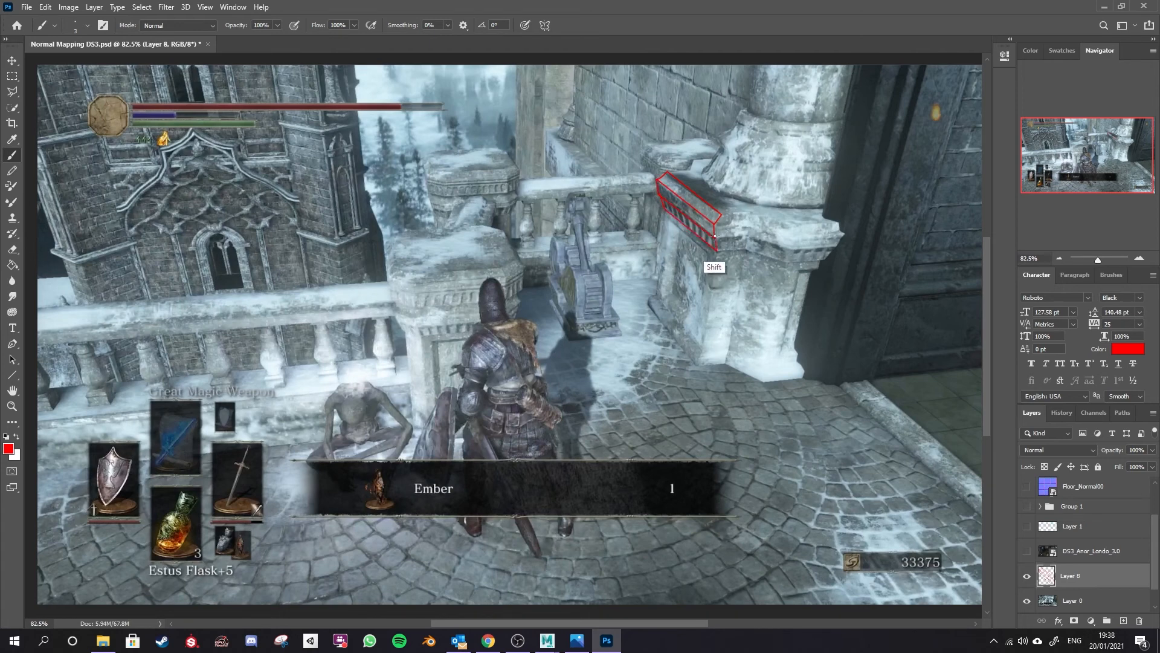
Outline the shaded side panel below the trim down to the pedestal's foot with straight red lines, and decline turning on Sticky Keys.
click(665, 207)
shift+click(658, 293)
shift+click(649, 303)
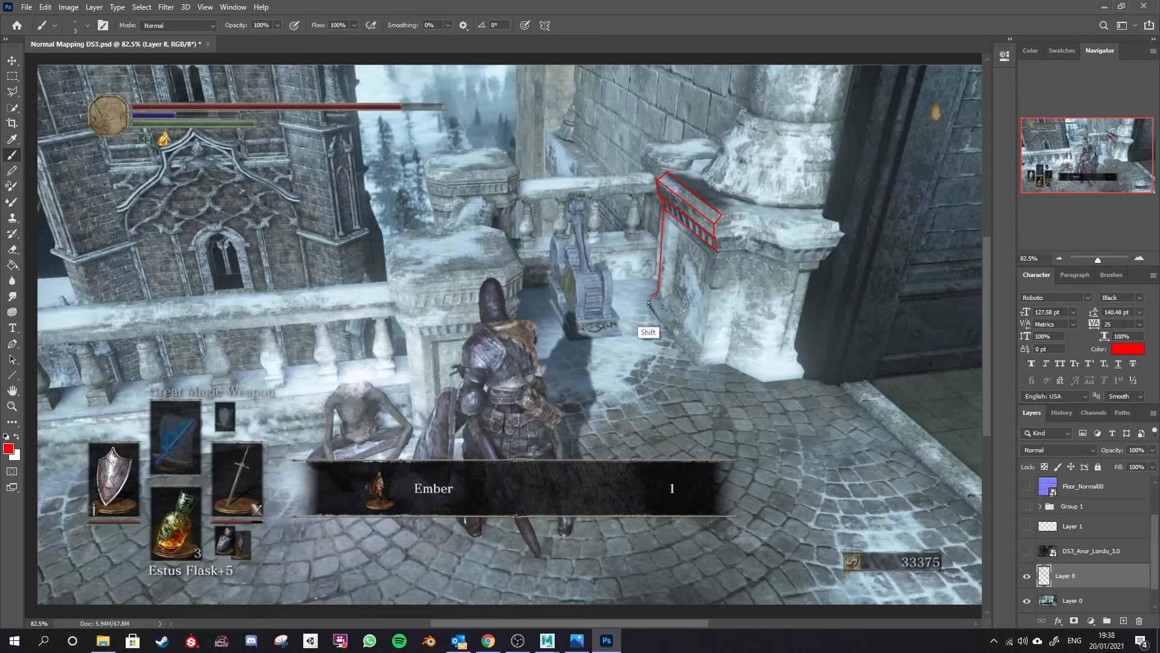
shift+click(693, 365)
shift+click(717, 249)
key(shift)
key(shift)
key(shift)
key(shift)
key(shift)
click(310, 170)
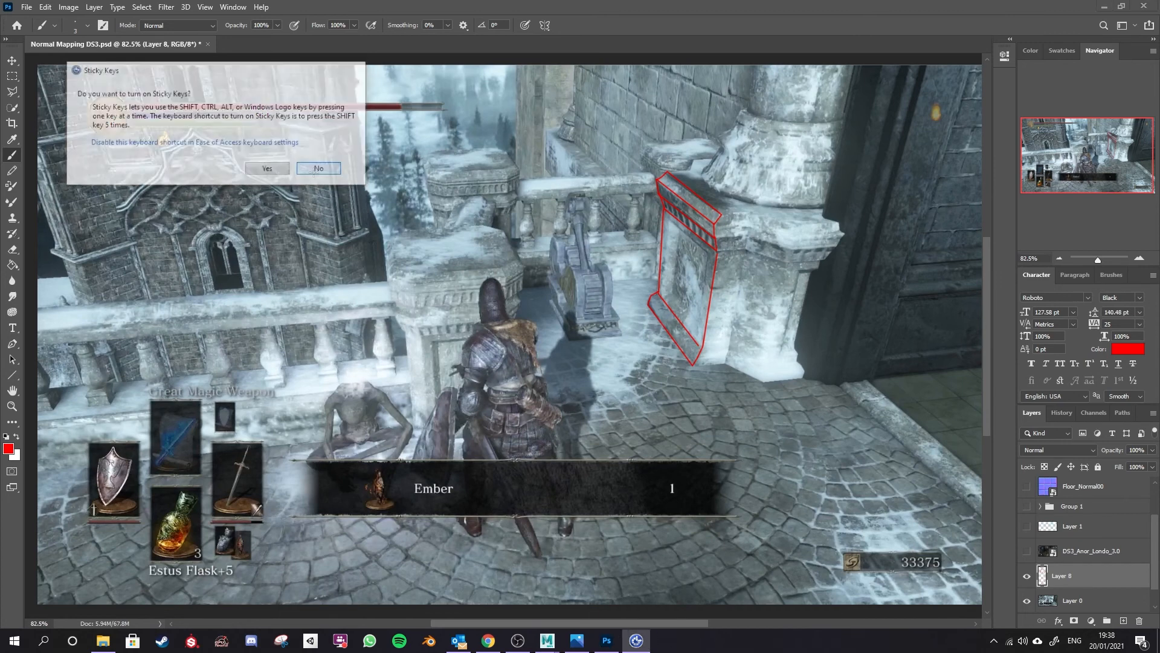
Outline the pedestal's base strip and its return around the front corner with straight red brush lines.
shift+click(700, 355)
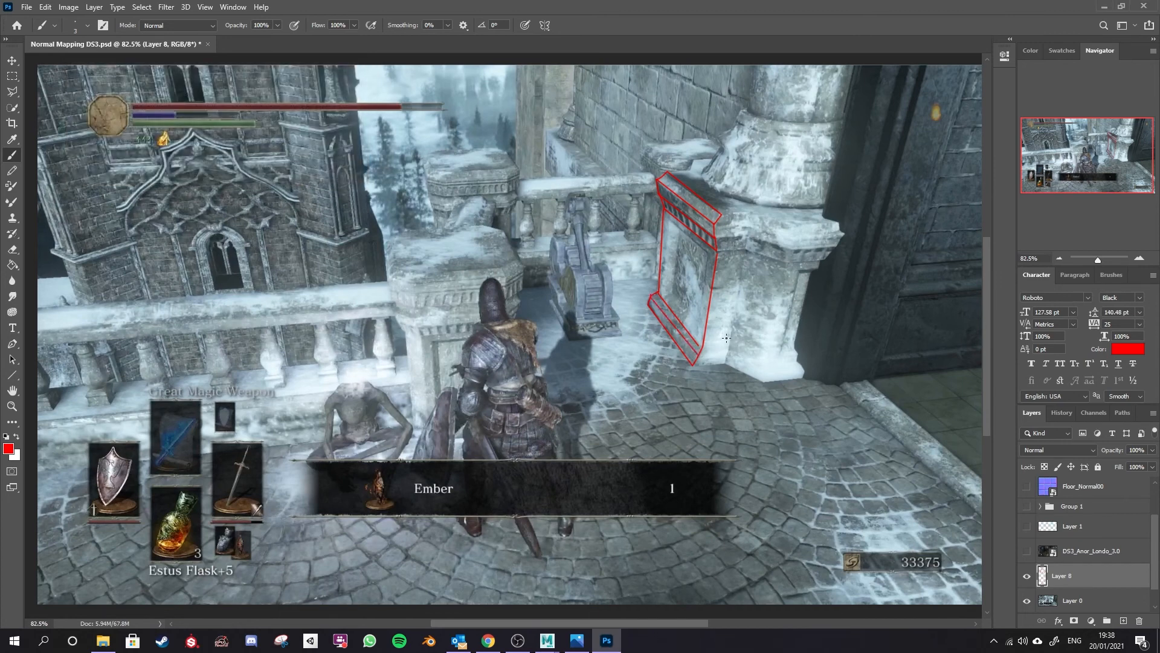
shift+click(729, 348)
shift+click(729, 363)
shift+click(694, 365)
shift+click(726, 344)
Scribble freehand red strokes over the pedestal's side panel and the round column base, and undo them.
mouse_move(675, 227)
mouse_down()
mouse_move(690, 315)
mouse_move(708, 254)
mouse_move(675, 228)
mouse_move(693, 297)
mouse_up()
key(ctrl+z)
key(ctrl+z)
key(ctrl+z)
drag(712, 167, 825, 194)
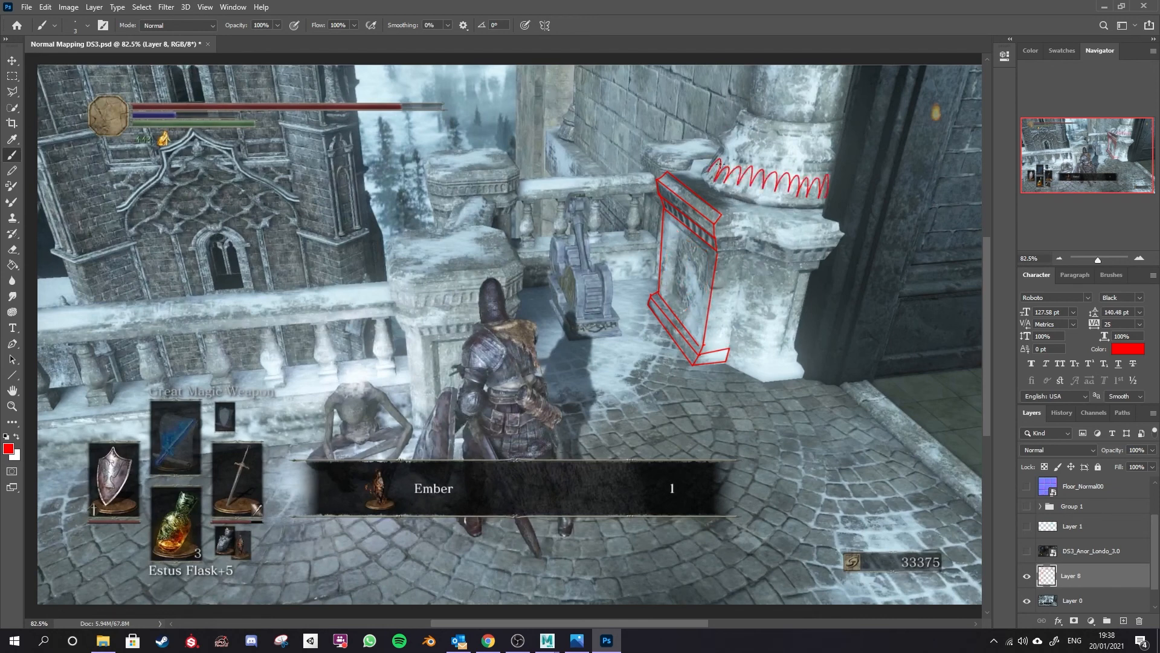
key(ctrl+z)
Trace the round column's base rings and shaft edges with freehand red brush strokes.
mouse_move(825, 156)
mouse_down()
mouse_move(767, 150)
mouse_move(788, 204)
mouse_move(825, 159)
mouse_move(829, 141)
mouse_move(815, 132)
mouse_up()
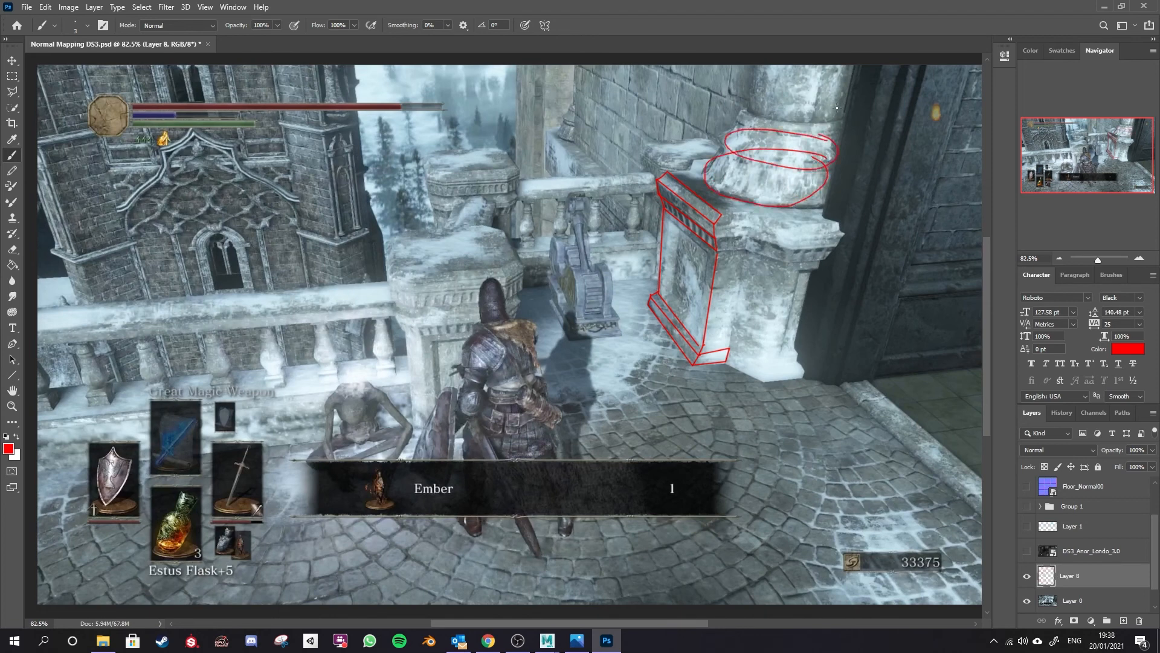
mouse_move(750, 108)
mouse_down()
mouse_move(846, 118)
mouse_move(750, 109)
mouse_move(760, 66)
mouse_up()
mouse_move(854, 92)
mouse_down()
mouse_move(857, 71)
mouse_move(850, 122)
mouse_up()
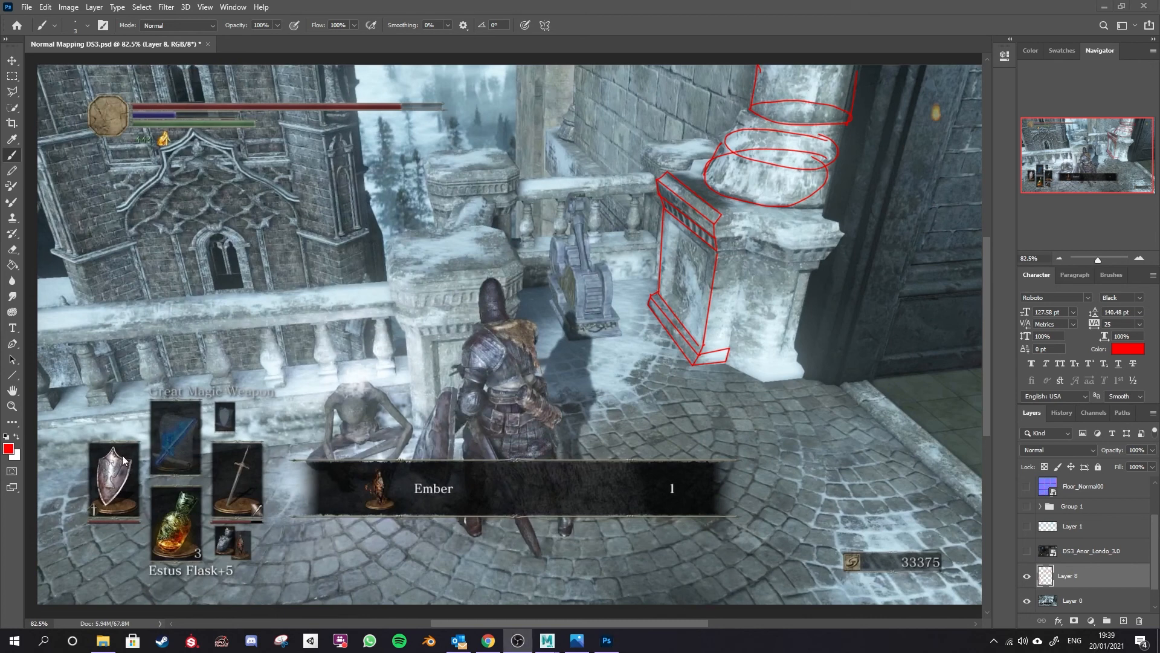
Draw freehand red strokes across the balcony and its cobbled floor, and undo them.
click(43, 472)
drag(40, 471, 431, 428)
mouse_move(91, 519)
mouse_down()
mouse_move(145, 578)
mouse_move(411, 568)
mouse_move(925, 503)
mouse_move(942, 556)
mouse_up()
key(ctrl+z)
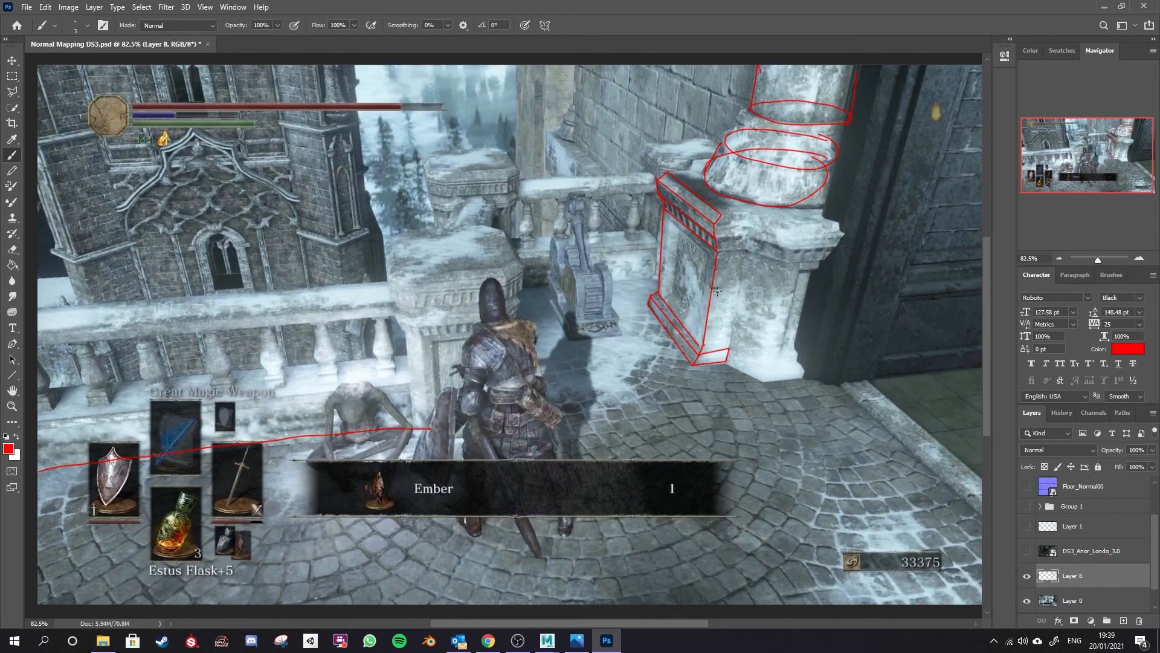
mouse_move(711, 394)
mouse_down()
mouse_move(713, 412)
mouse_move(728, 414)
mouse_up()
key(ctrl+z)
key(ctrl+z)
key(ctrl+z)
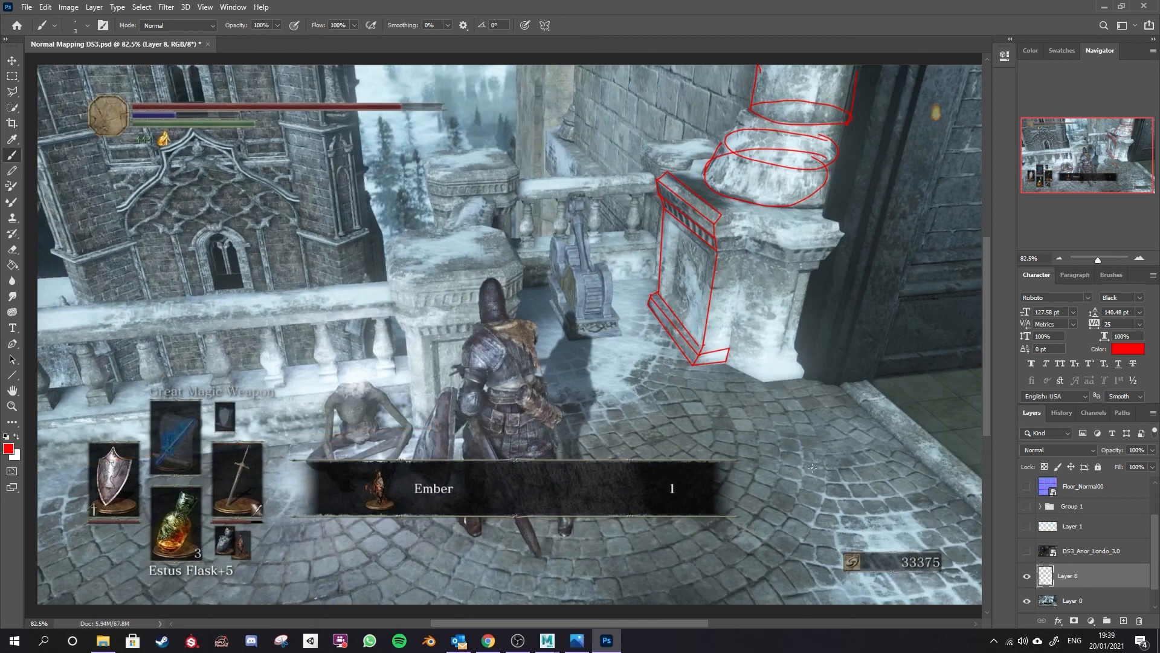
mouse_move(824, 450)
mouse_down()
mouse_move(824, 493)
mouse_move(792, 559)
mouse_up()
key(ctrl+z)
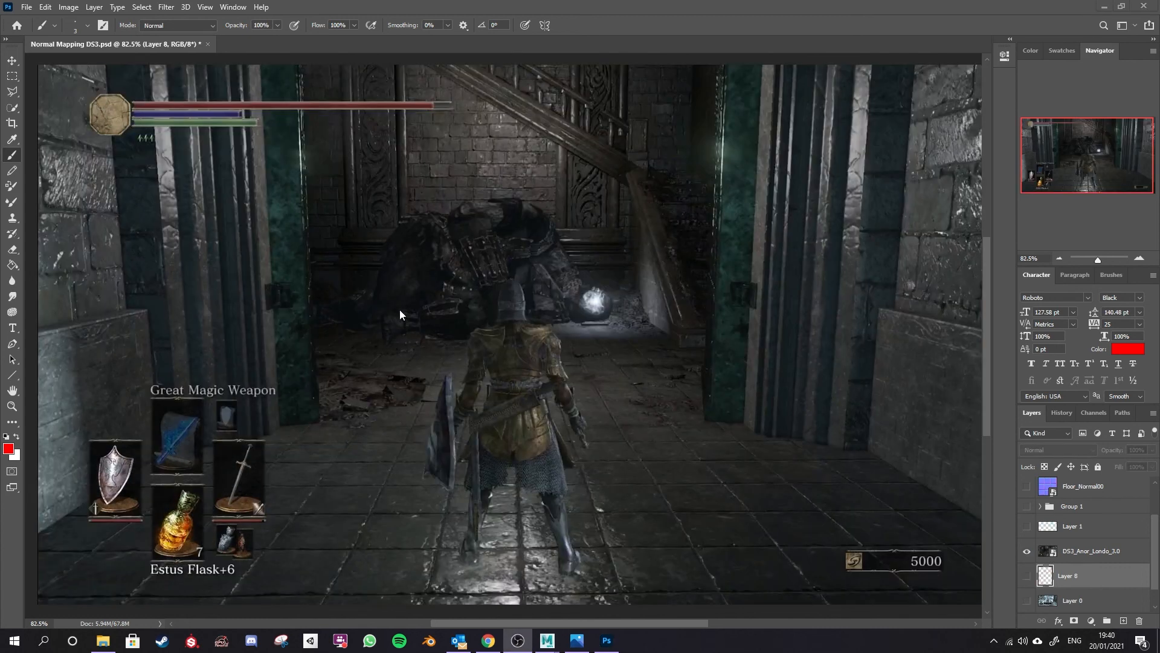
Show Layer 1 with its cyan geometry outlines over the dark hall screenshot and make it the active layer.
click(1026, 527)
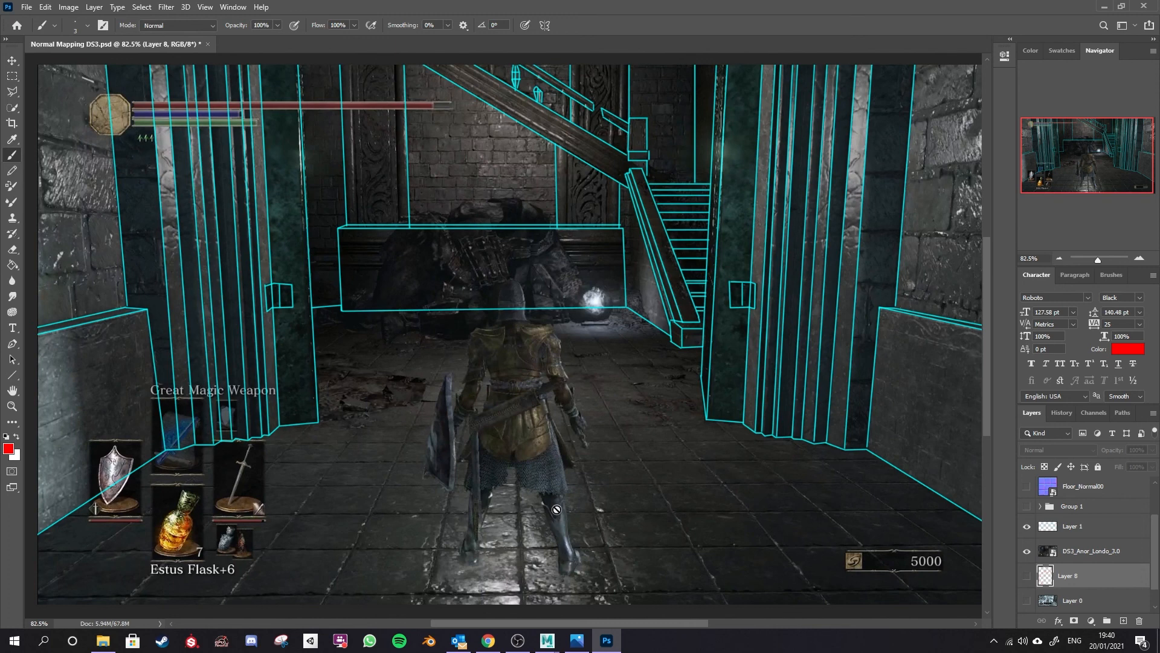
click(1087, 528)
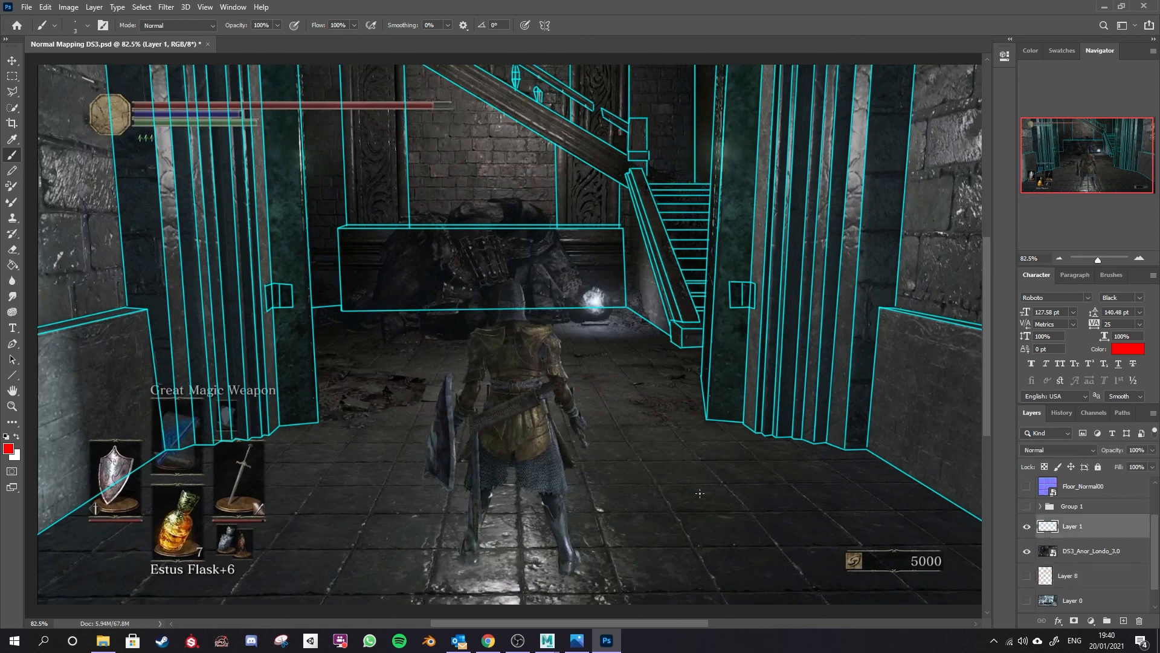
Sketch red strokes across the hall's floor tiles on Layer 1, and undo them.
mouse_move(441, 545)
mouse_down()
mouse_move(498, 547)
mouse_move(515, 518)
mouse_up()
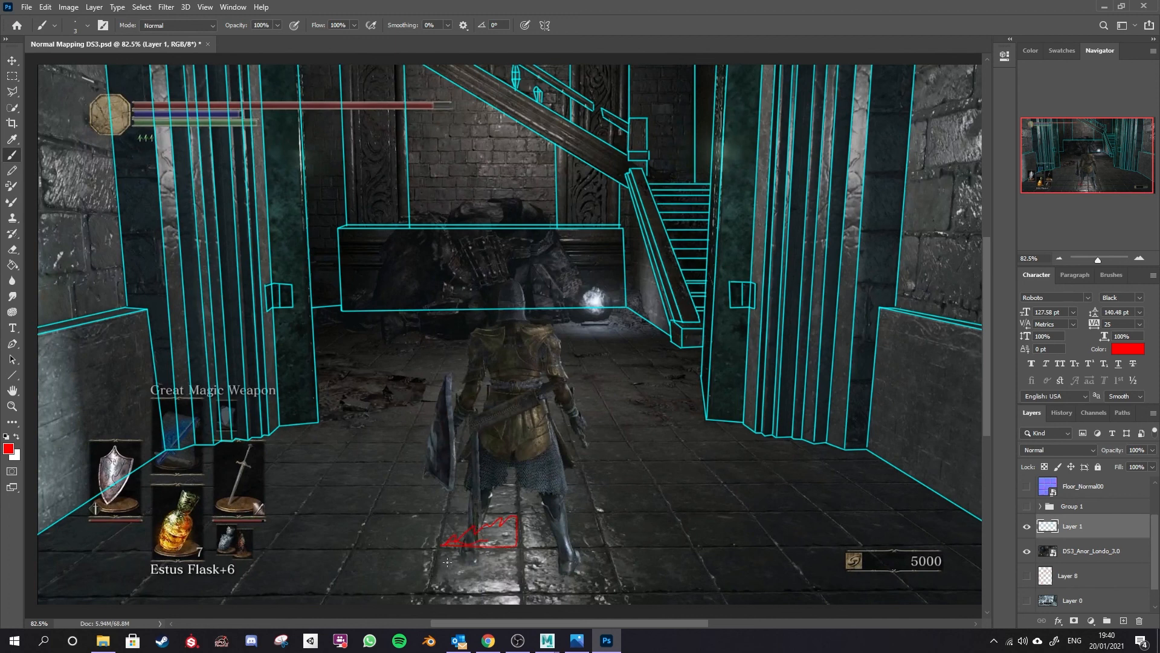
drag(438, 587, 527, 581)
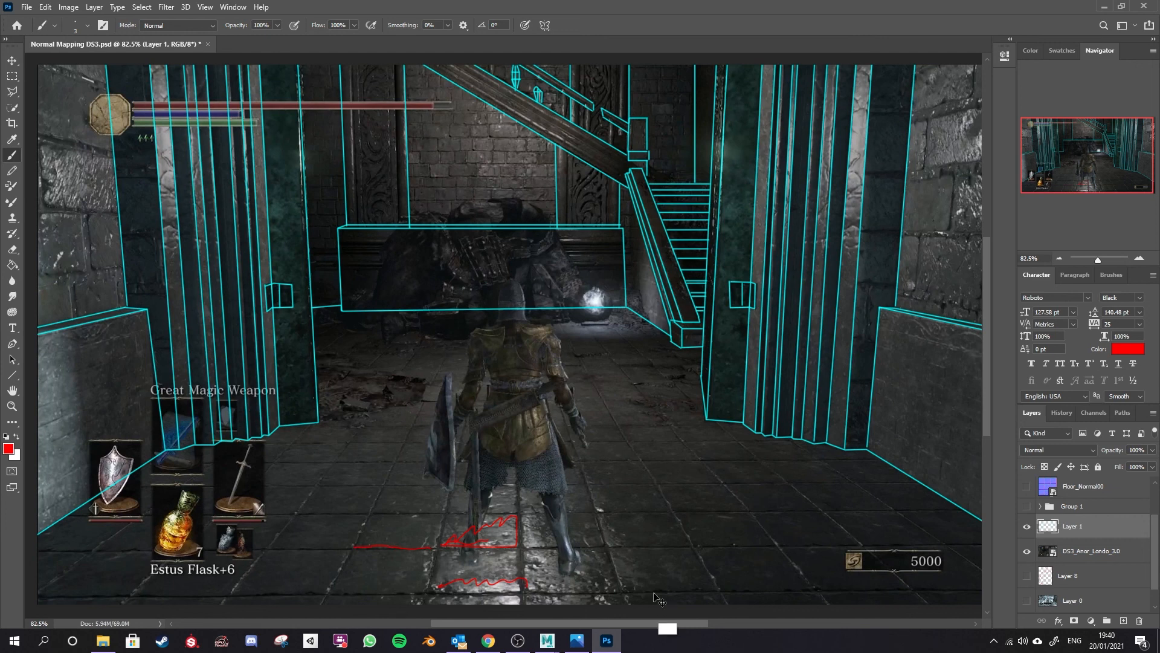
key(ctrl+z)
key(ctrl+z)
key(ctrl+z)
key(ctrl+z)
key(ctrl+z)
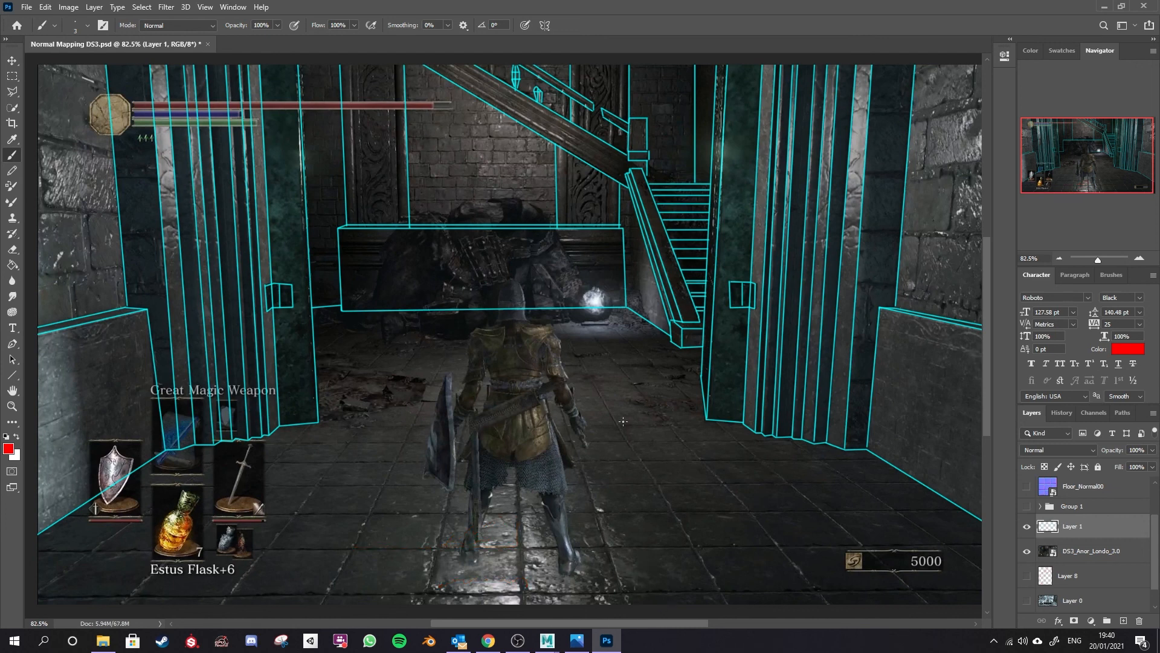
mouse_move(154, 568)
mouse_down()
mouse_move(320, 532)
mouse_move(683, 526)
mouse_move(826, 581)
mouse_up()
key(ctrl+z)
Mark the debris patches on the hall floor with short red brush strokes.
drag(621, 366, 614, 361)
drag(666, 371, 667, 367)
click(344, 394)
drag(343, 394, 371, 402)
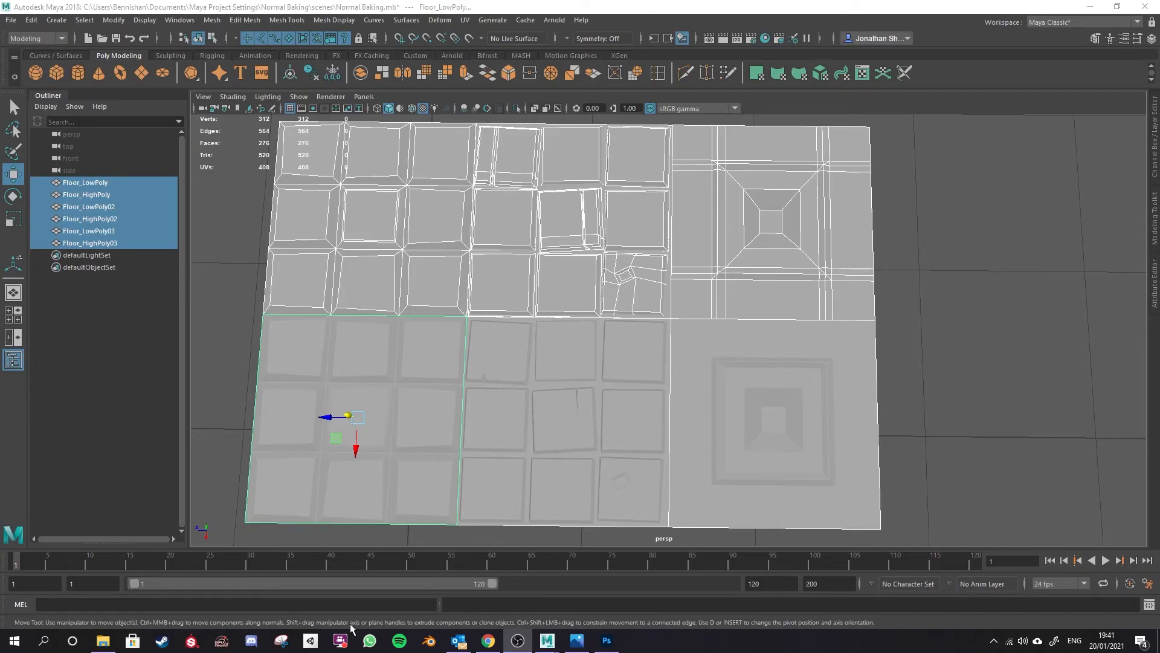
Examine the selected low-poly and high-poly floors side by side in Maya's perspective view from a lower, wider angle.
mouse_move(865, 424)
alt+mouse_down()
mouse_move(891, 433)
mouse_move(863, 394)
mouse_move(862, 405)
alt+mouse_up()
click(947, 359)
drag(946, 240, 693, 403)
alt+middle_drag(715, 416, 760, 411)
scroll(772, 422, down, 2)
mouse_move(760, 410)
alt+mouse_down()
mouse_move(759, 433)
mouse_move(752, 422)
mouse_move(792, 385)
mouse_move(745, 437)
mouse_move(778, 420)
mouse_move(762, 411)
alt+mouse_up()
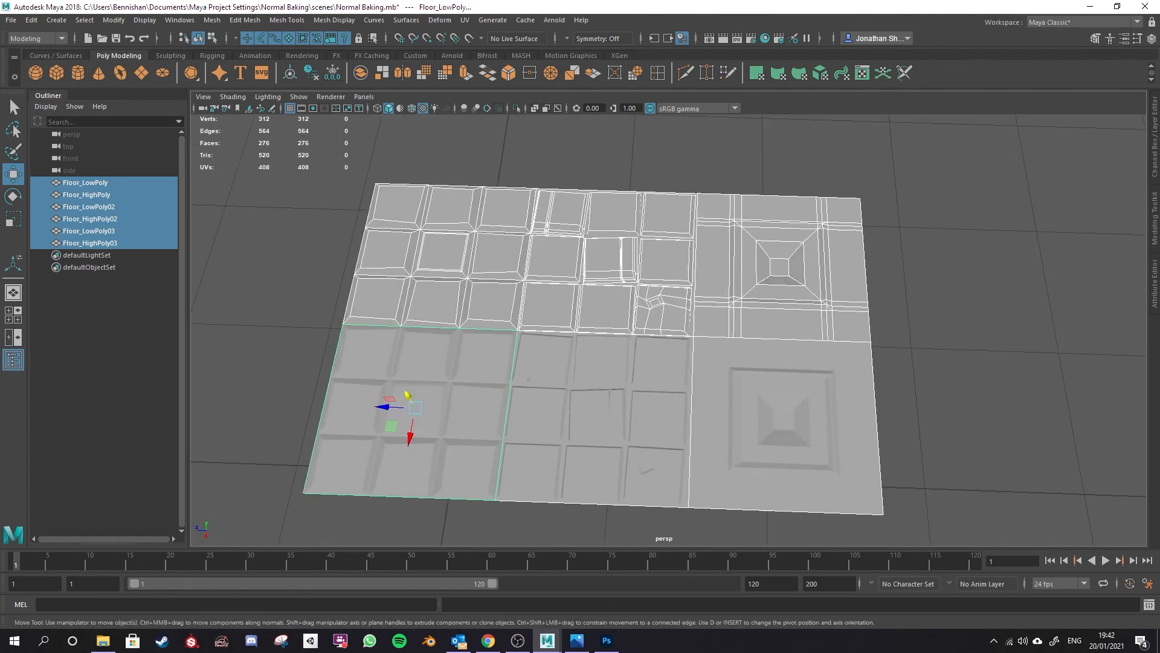